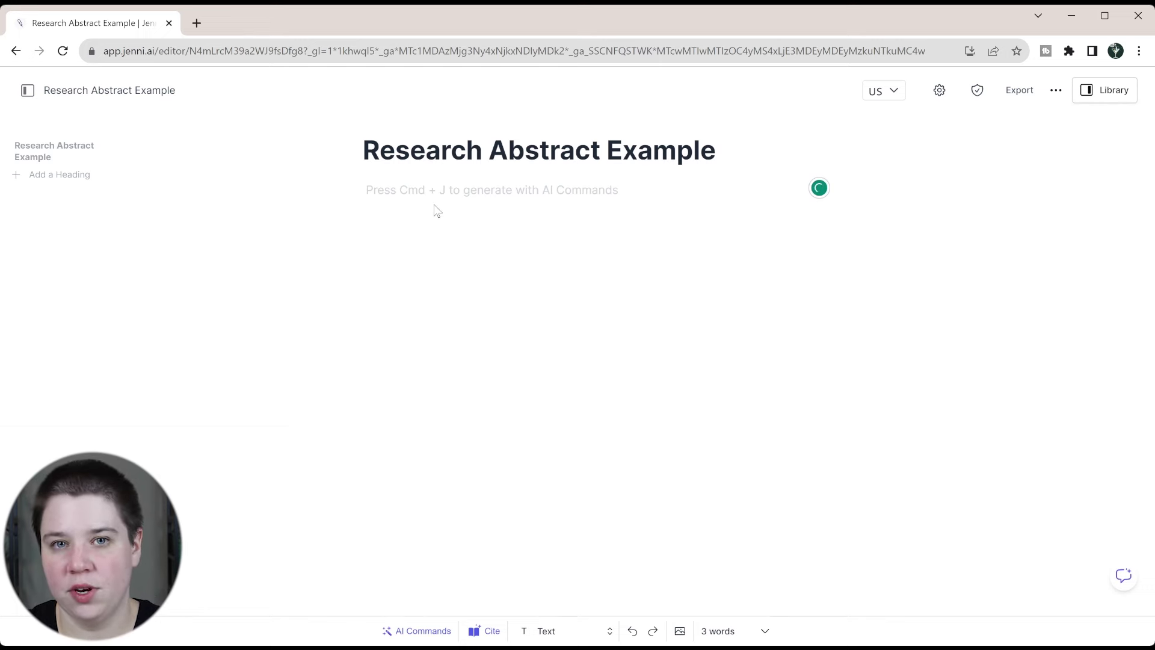
# - Start the document body with the placeholder '[Importance Sentence]'
pyautogui.write('[')
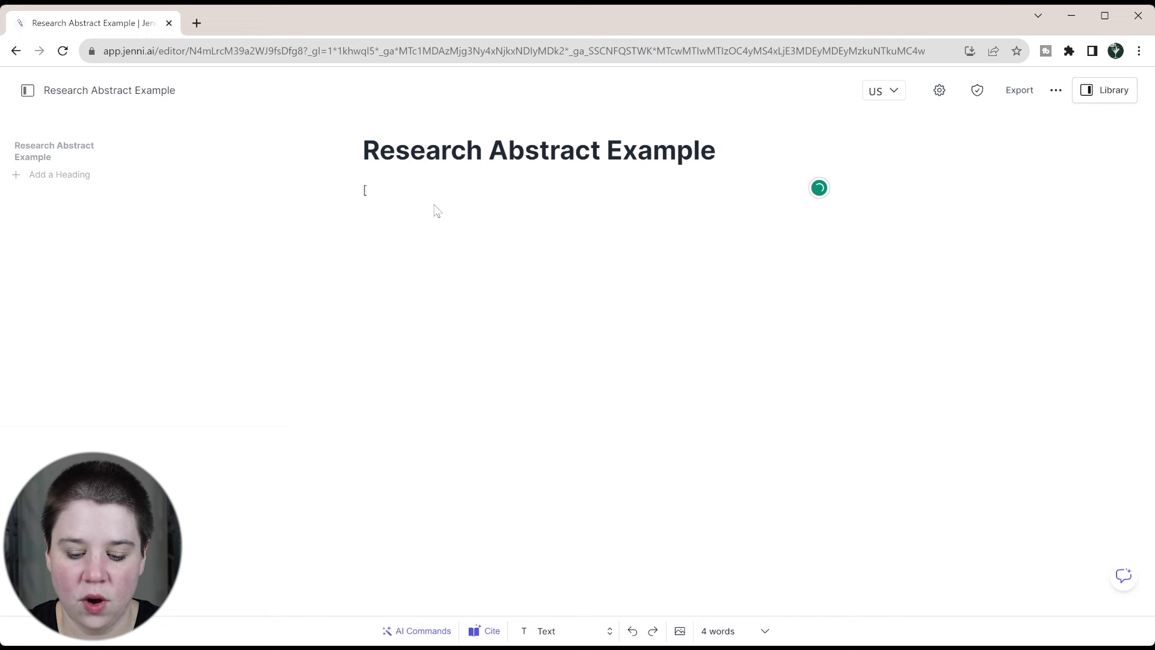
pyautogui.write('Import')
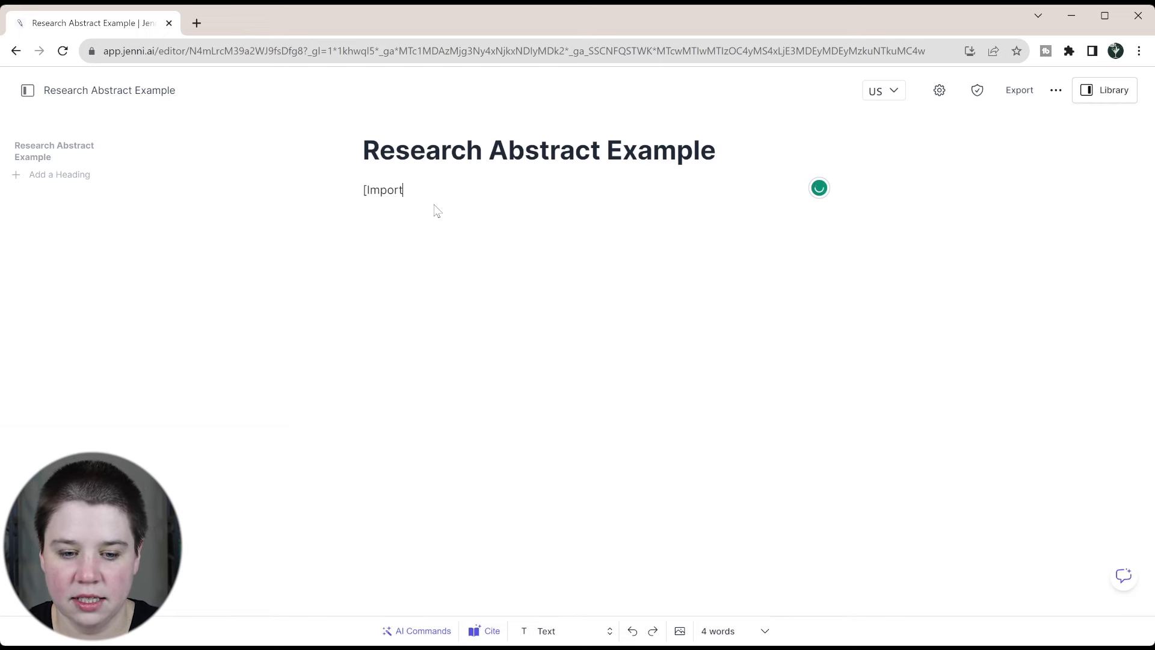
pyautogui.write('ance Sentence')
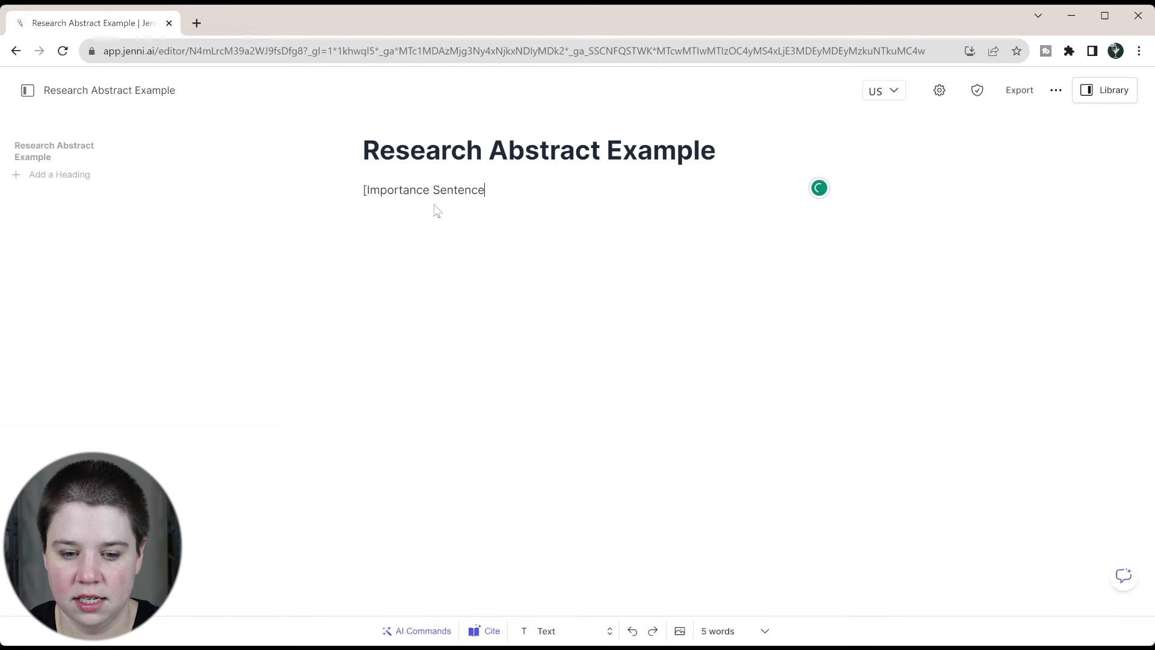
pyautogui.write(']')
# - Add placeholder lines '[Absolutely necssary background information]' and '[1 sentence on my methods]'
pyautogui.press('Return')
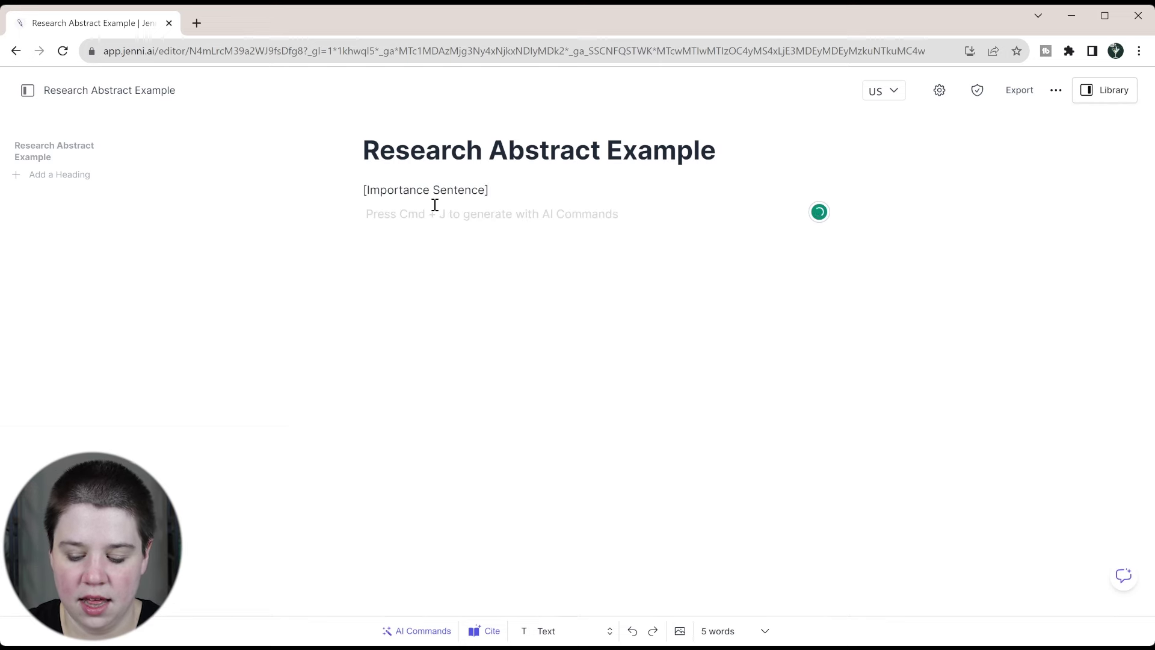
pyautogui.write('[')
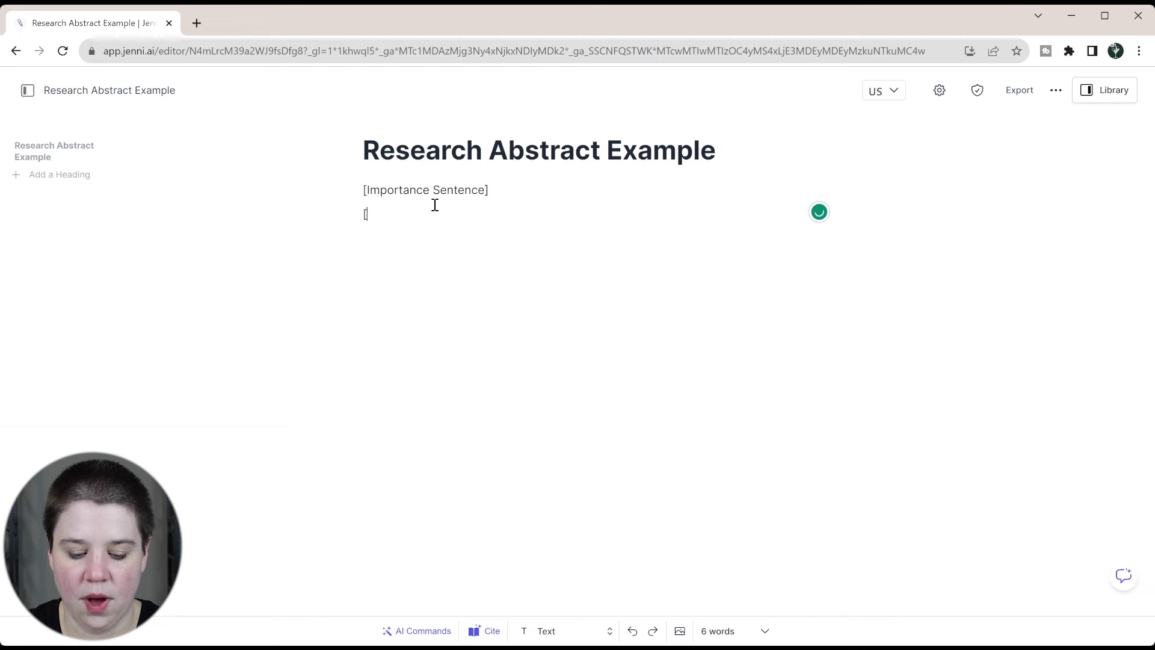
pyautogui.write('Absolutely')
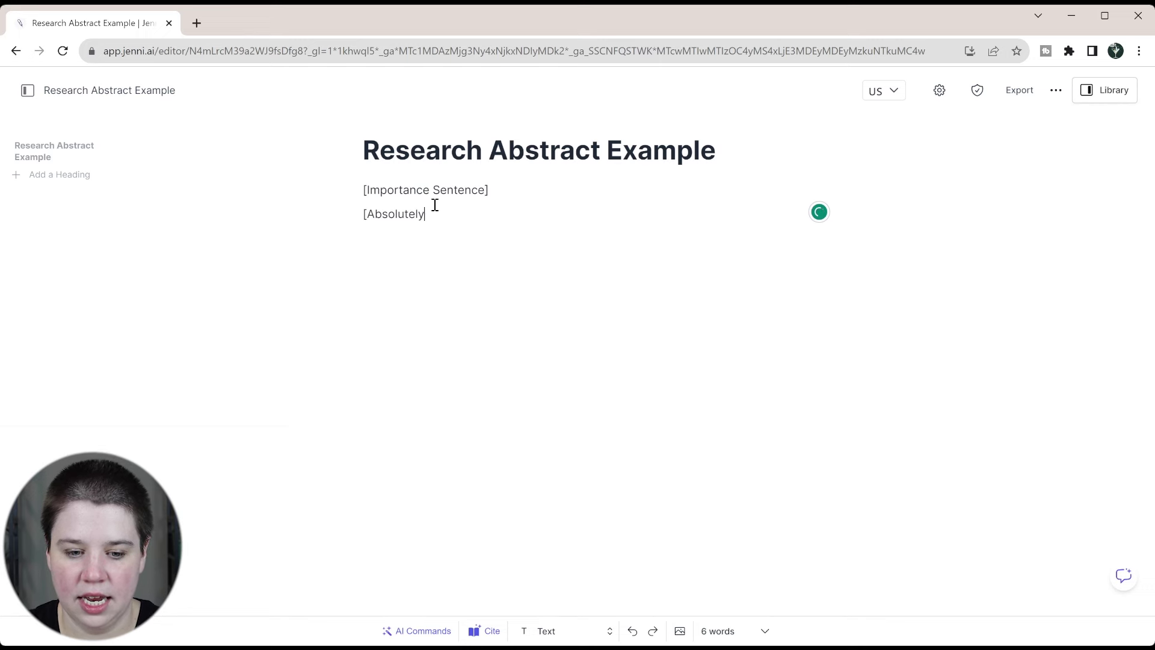
pyautogui.write(' necssary ba')
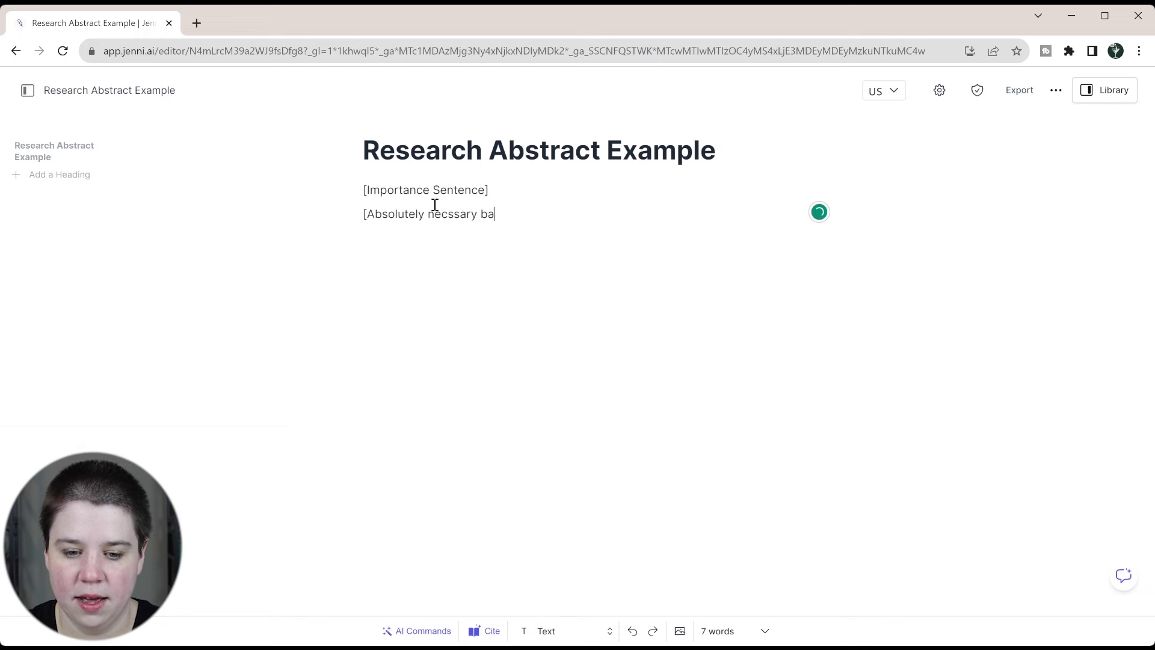
pyautogui.write('ckground infor')
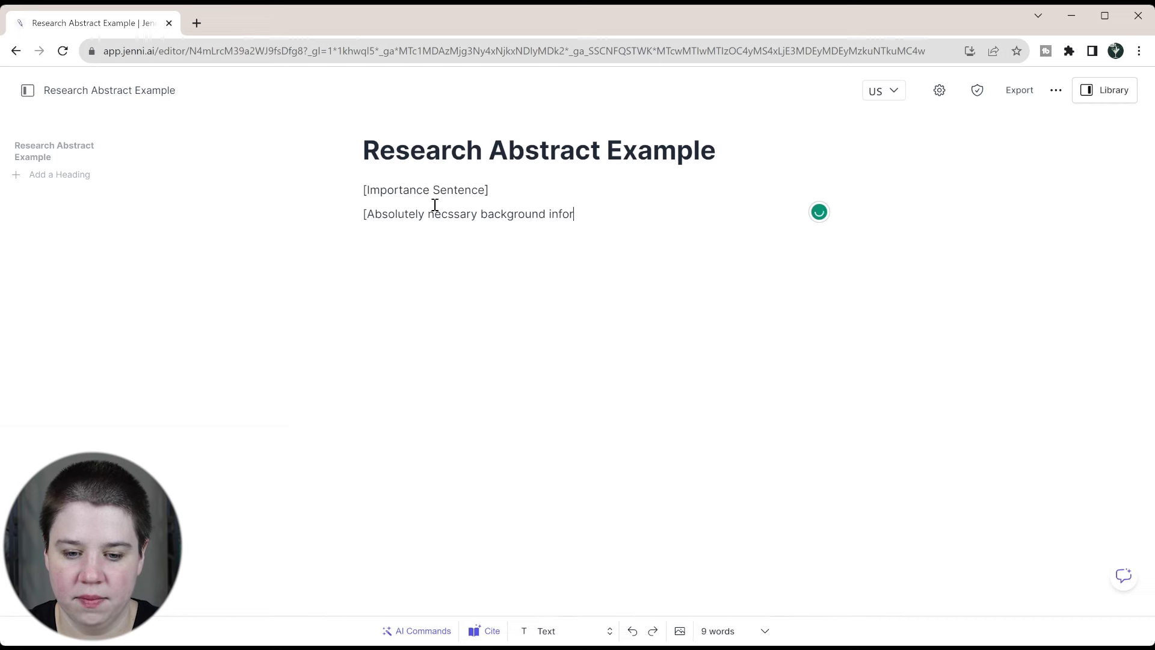
pyautogui.write('mation')
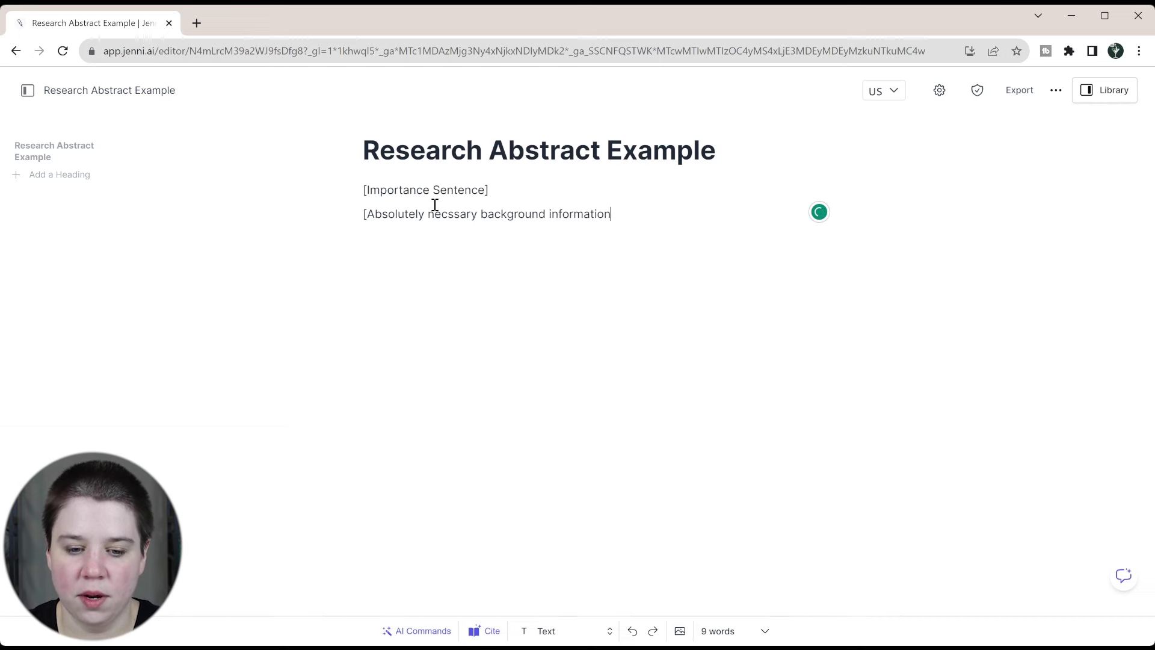
pyautogui.write(']')
pyautogui.press('Return')
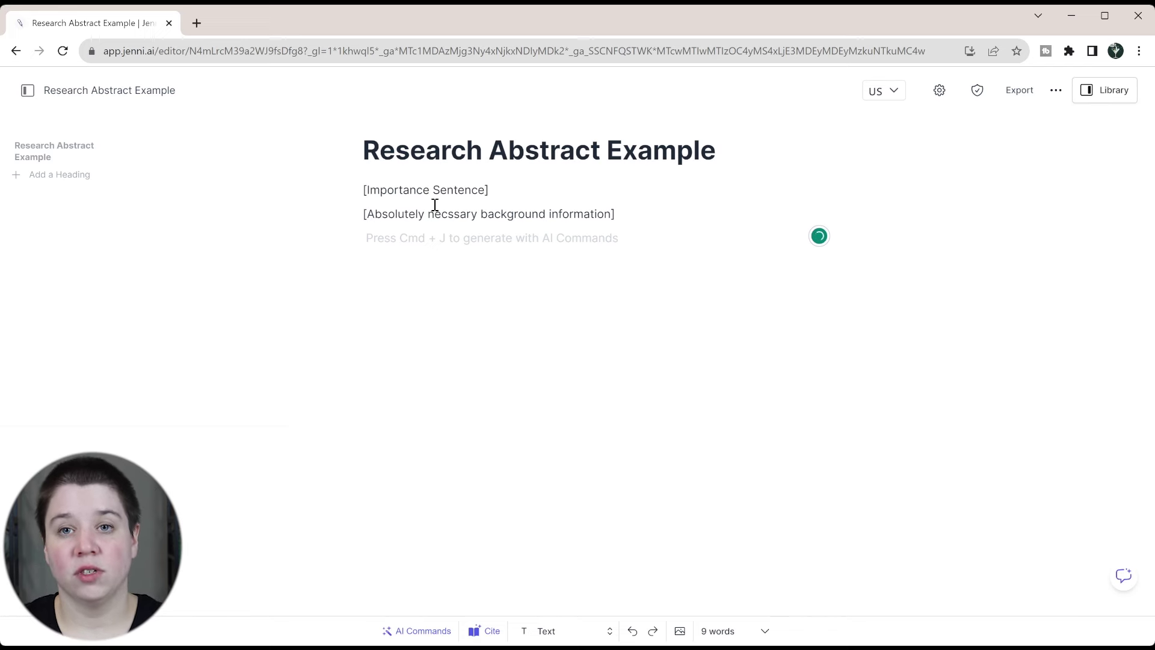
pyautogui.write('[')
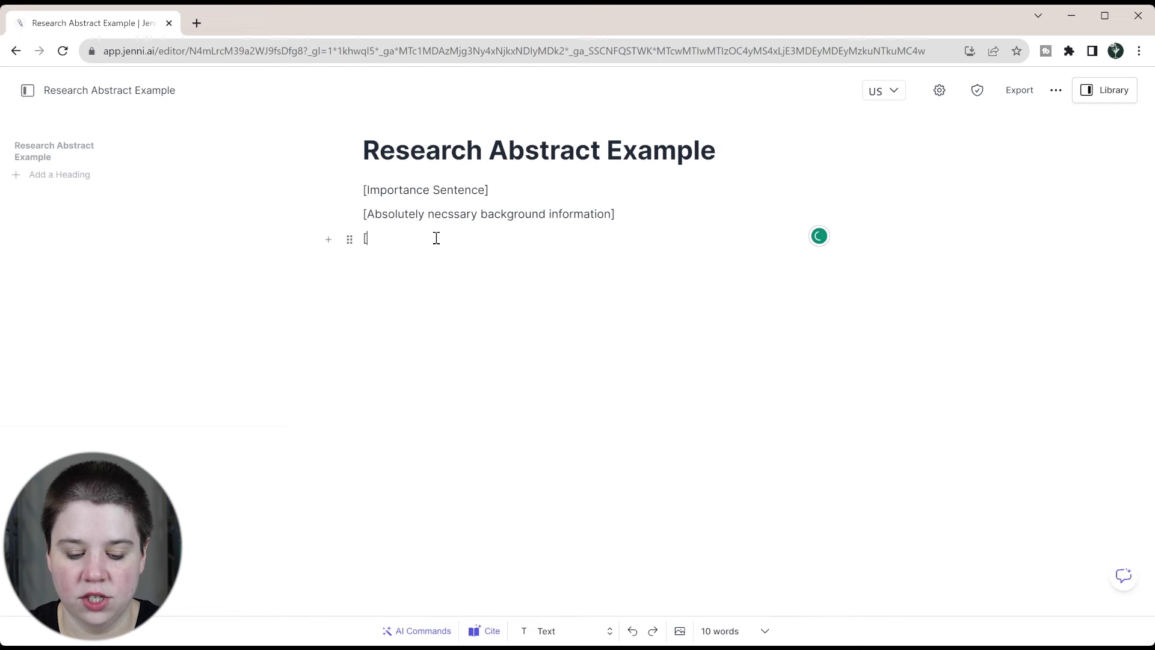
pyautogui.write('1 sente')
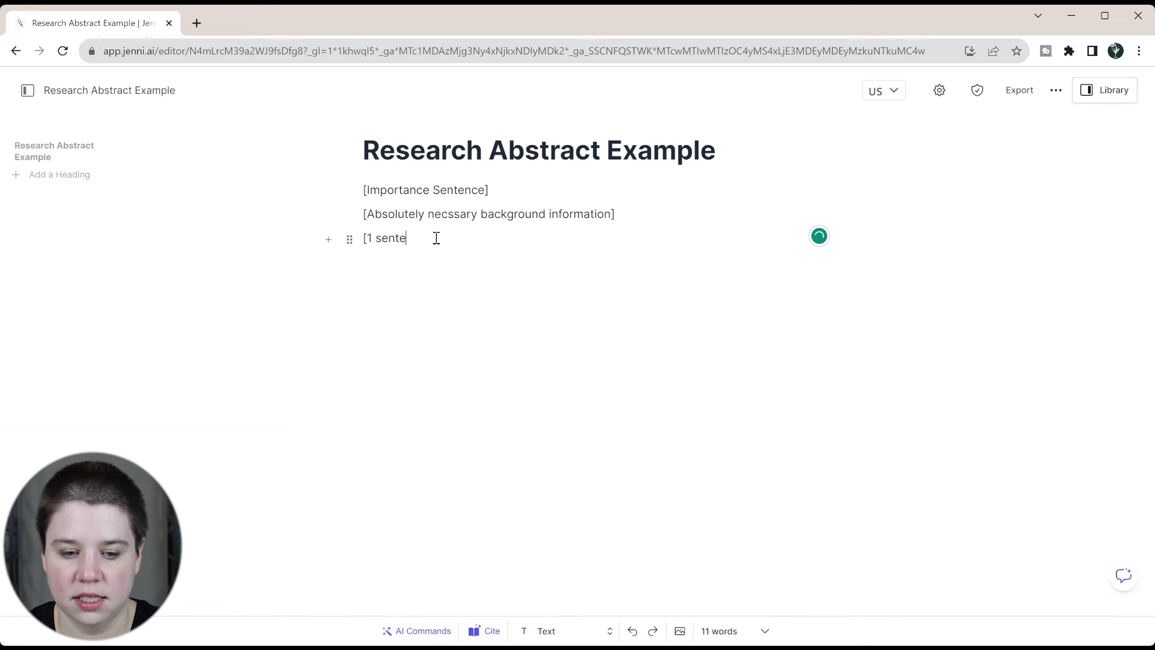
pyautogui.write('nce on my met')
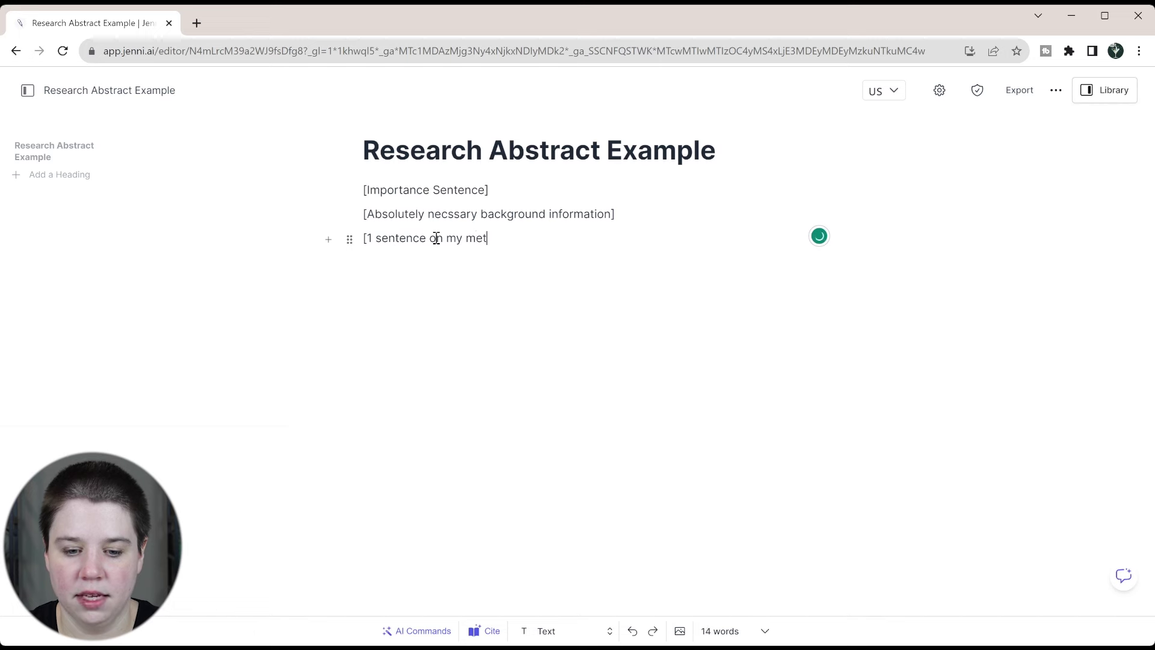
pyautogui.write('hods]')
# - Add placeholder lines '[2-3 sentences on my key results]' and '[1 sentence on the impact of my study]'
pyautogui.press('Return')
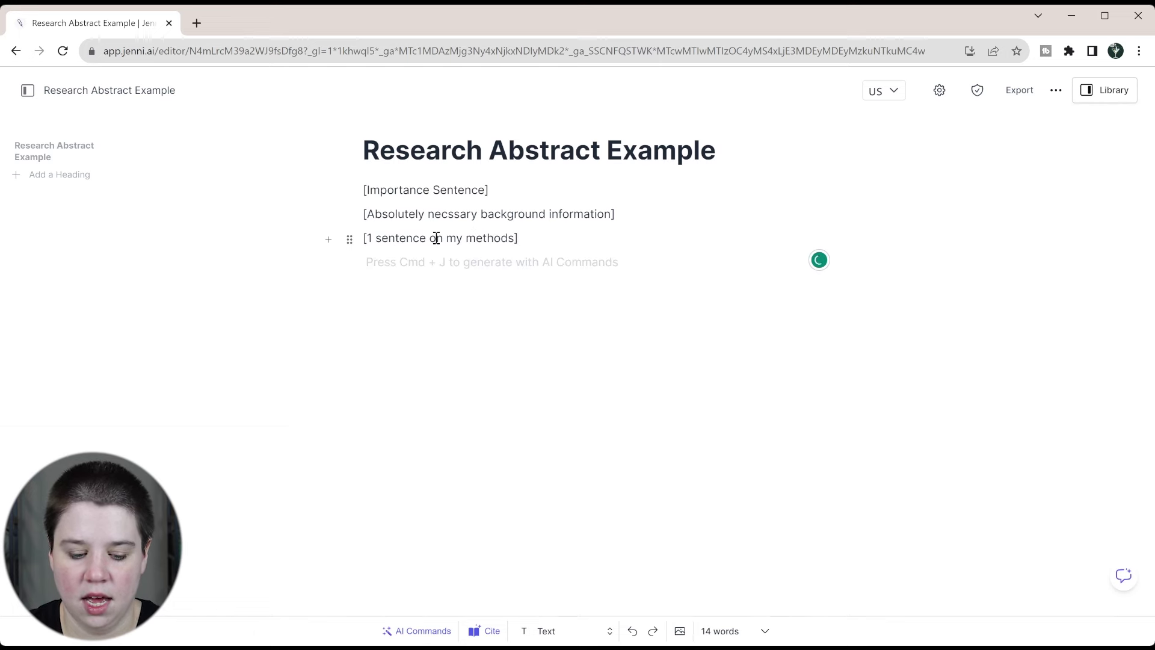
pyautogui.write('[2-3 s')
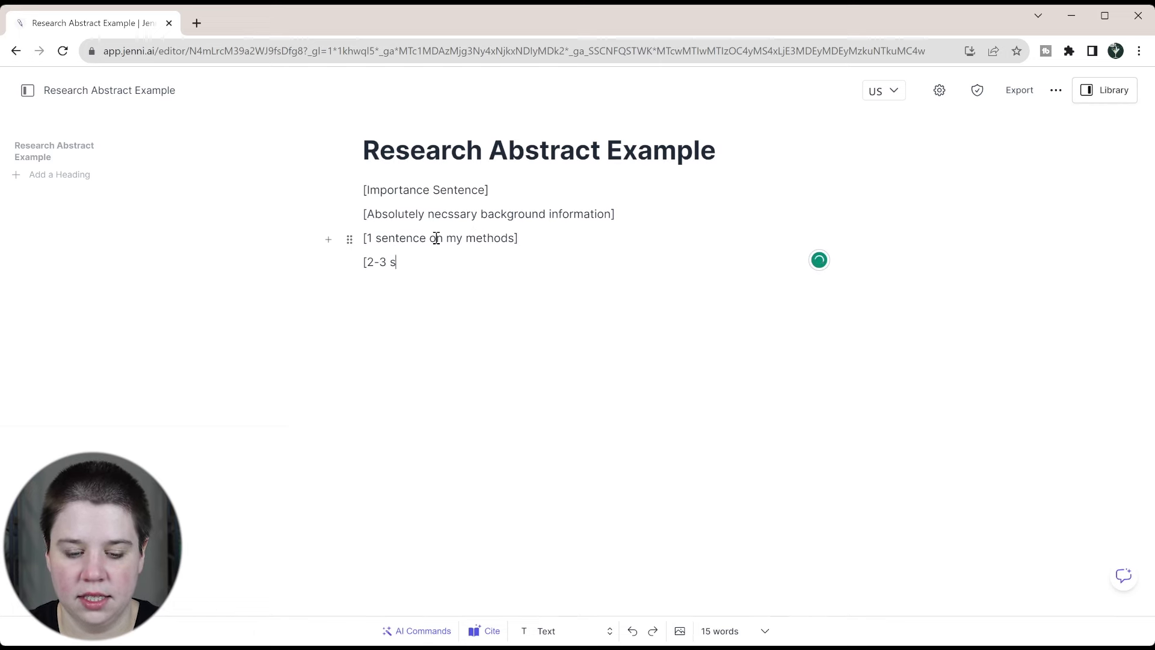
pyautogui.write('entences on my k')
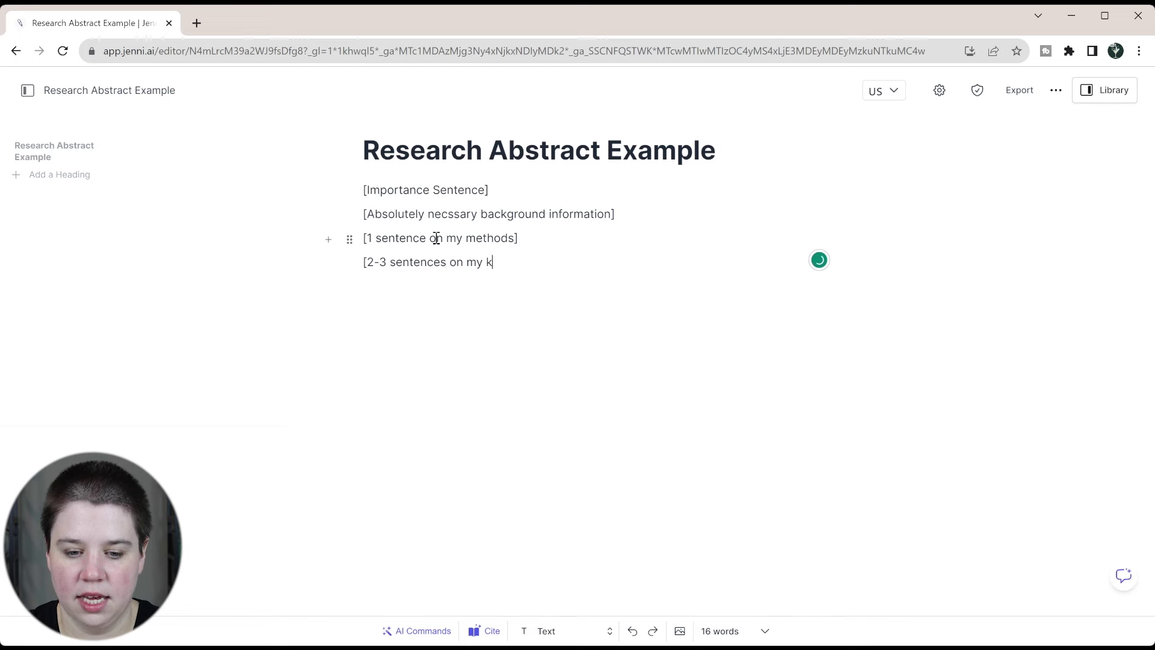
pyautogui.write('ey results]')
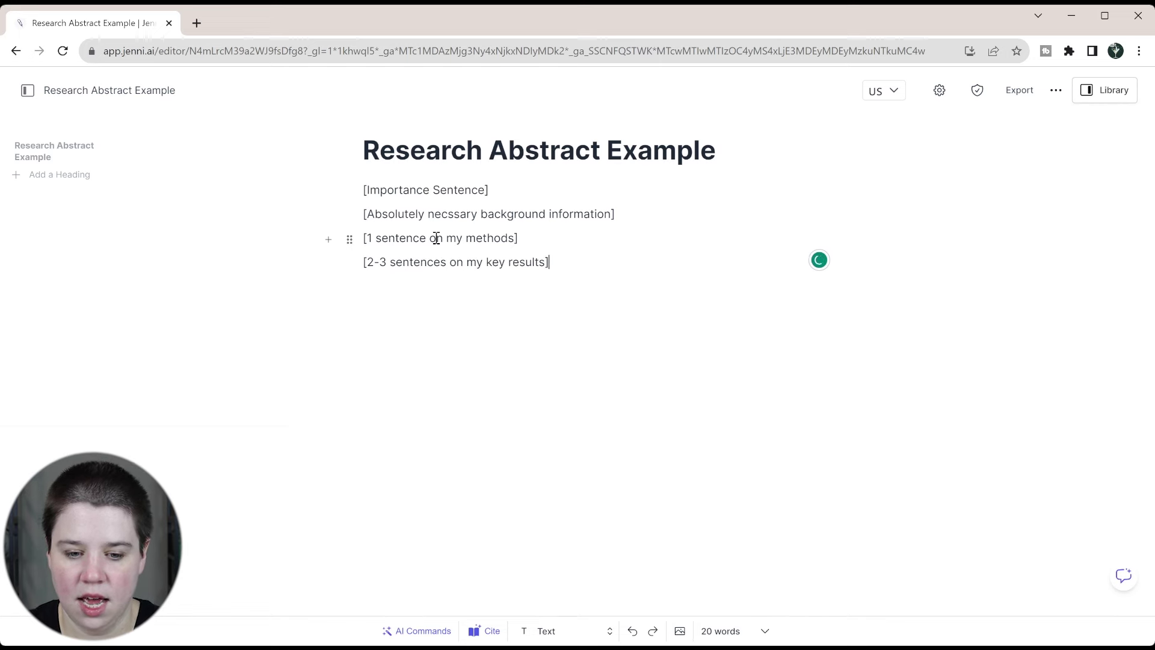
pyautogui.press('Return')
pyautogui.write('[1 se')
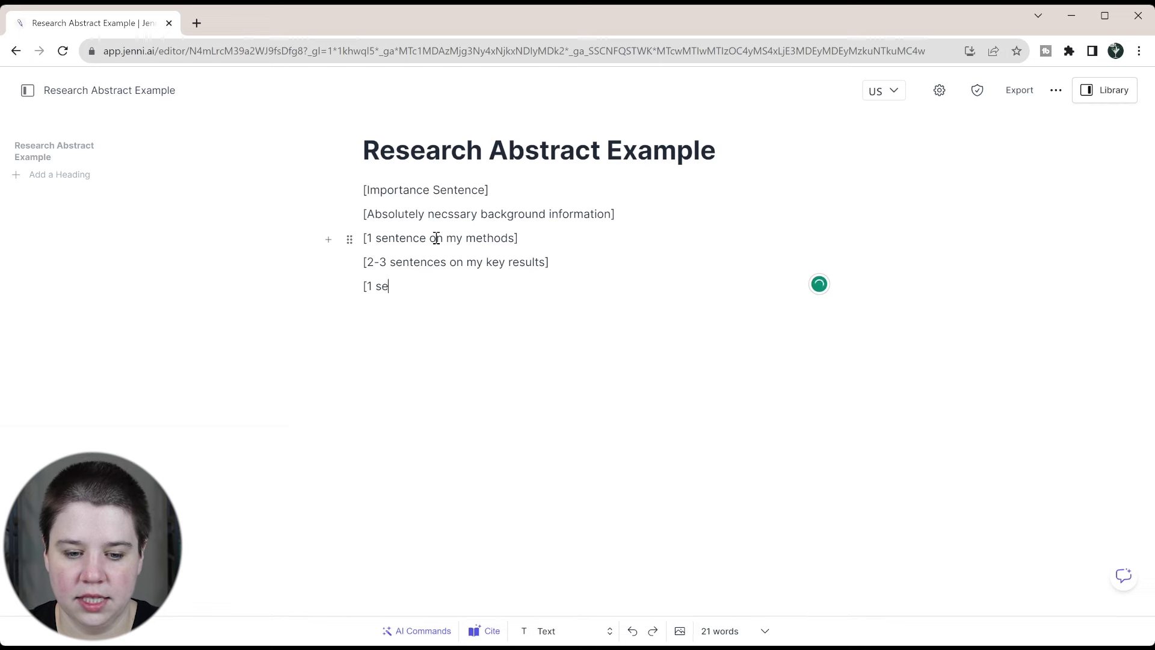
pyautogui.write('ntence onth')
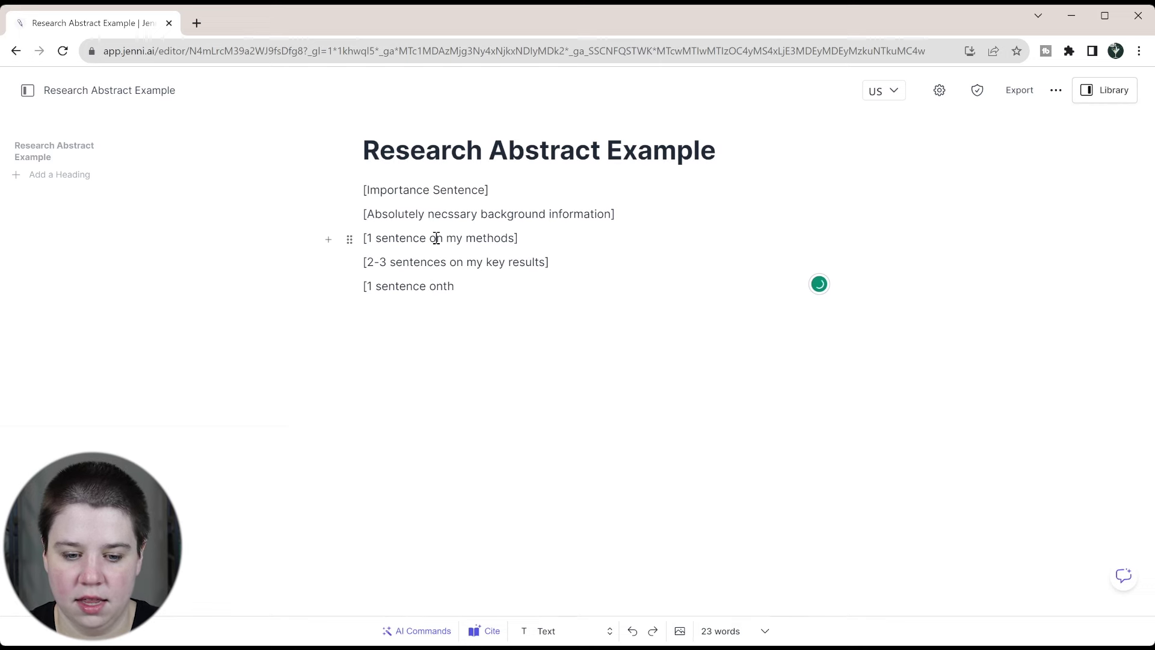
pyautogui.press('BackSpace')
pyautogui.press('BackSpace')
pyautogui.write('the impact o')
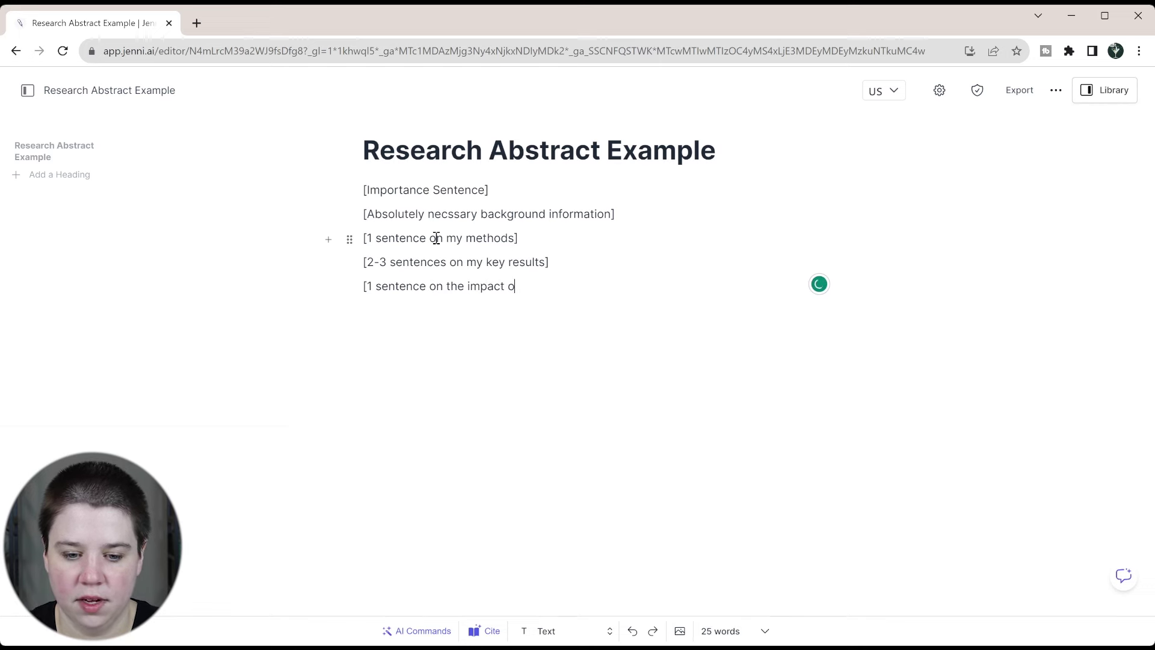
pyautogui.write('f my s')
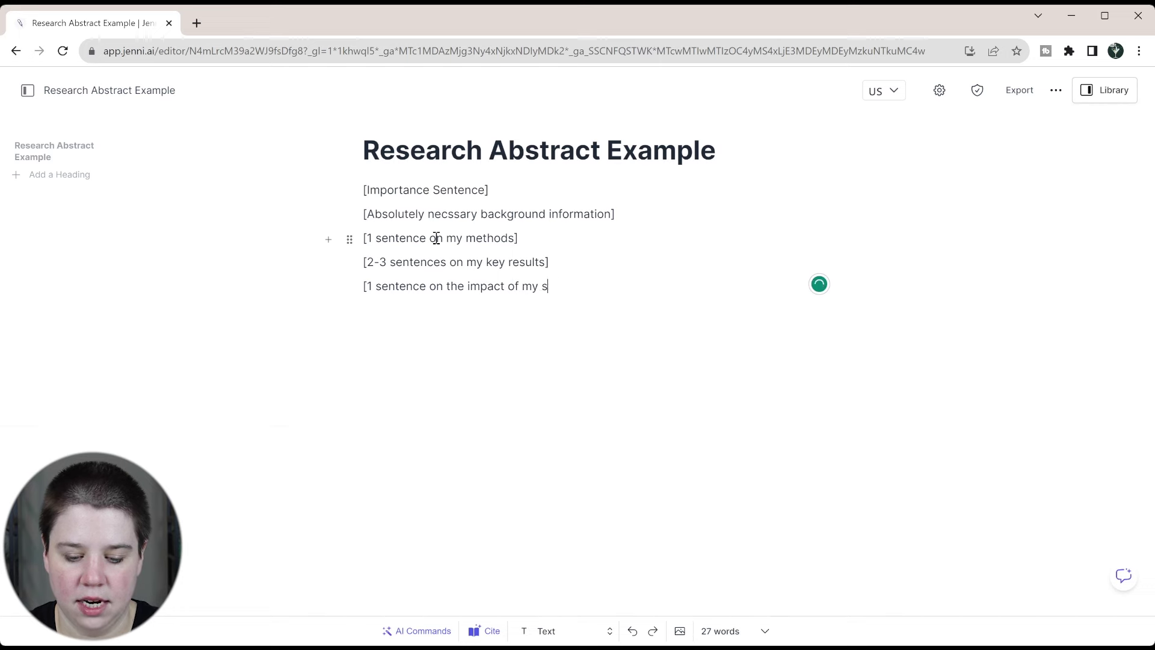
pyautogui.write('tudy]')
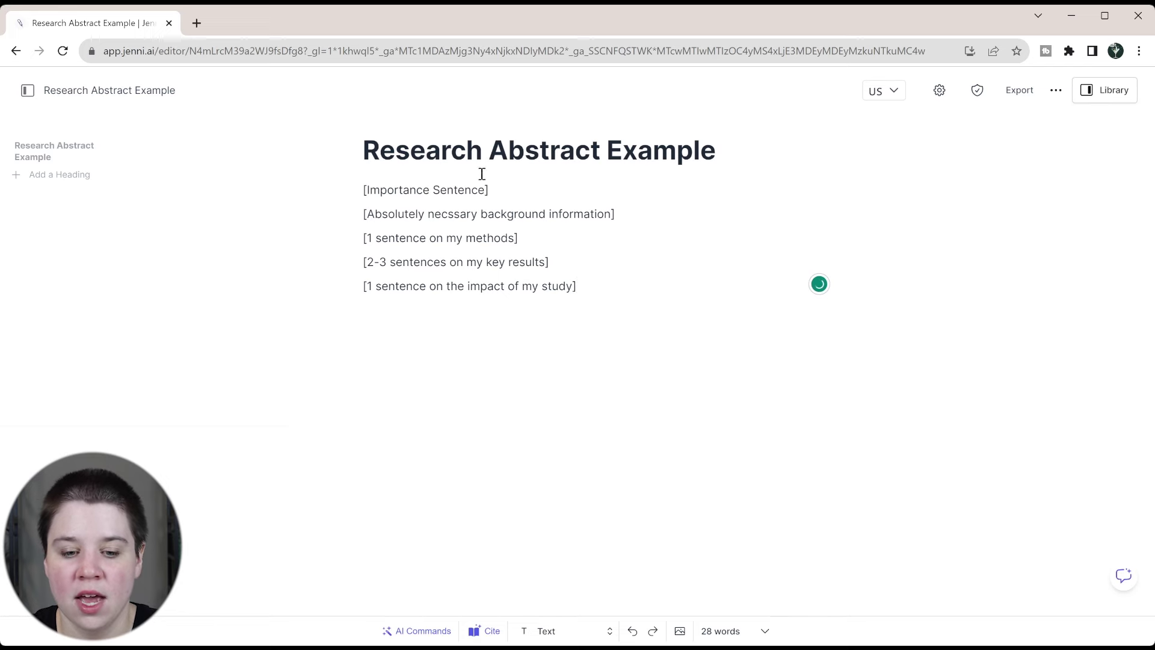
# - Under [Importance Sentence], write 'Steroids are an essential biomolecule for medical diagnoses and environment testing.'
pyautogui.click(499, 191)
pyautogui.press('Return')
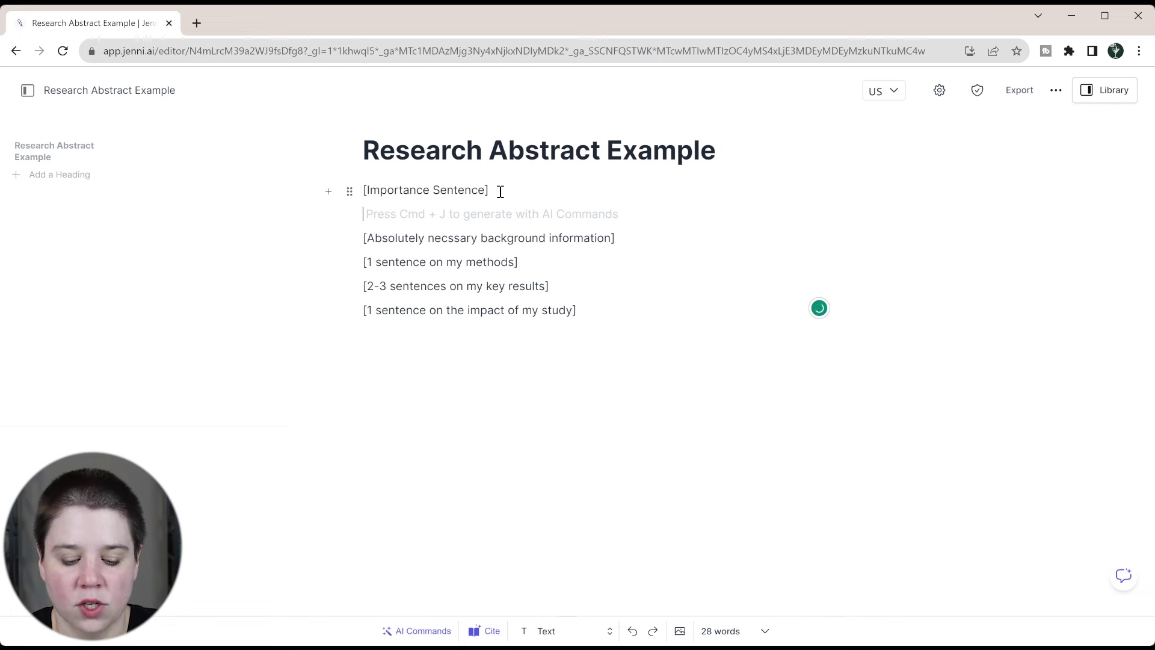
pyautogui.write('St')
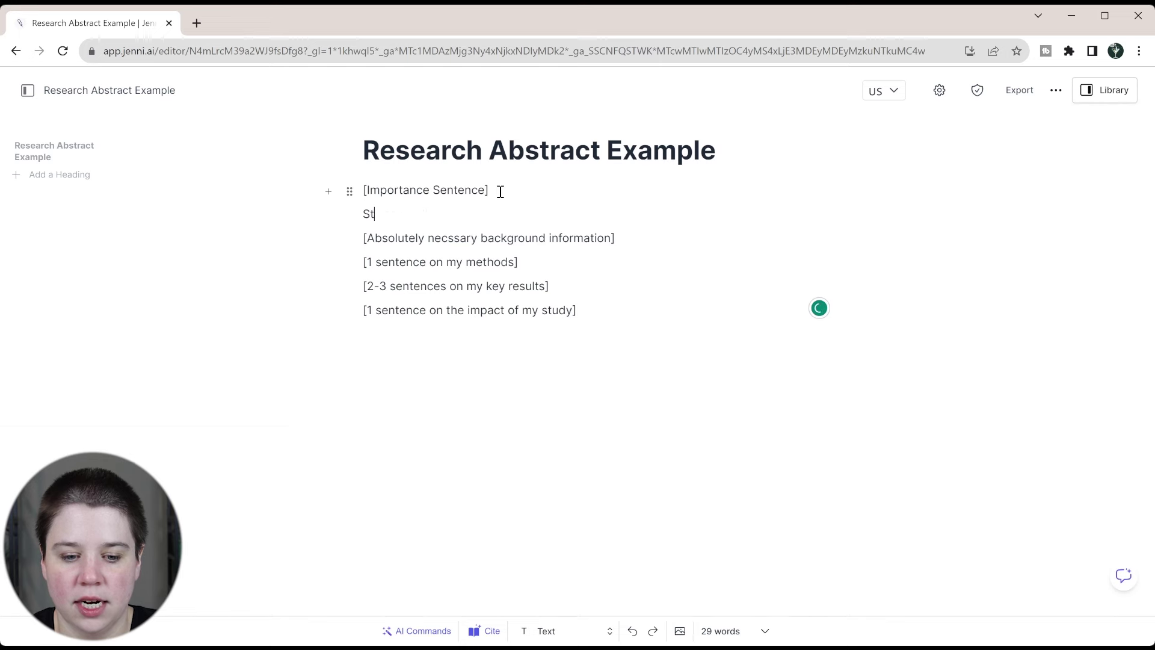
pyautogui.write('eroids ar')
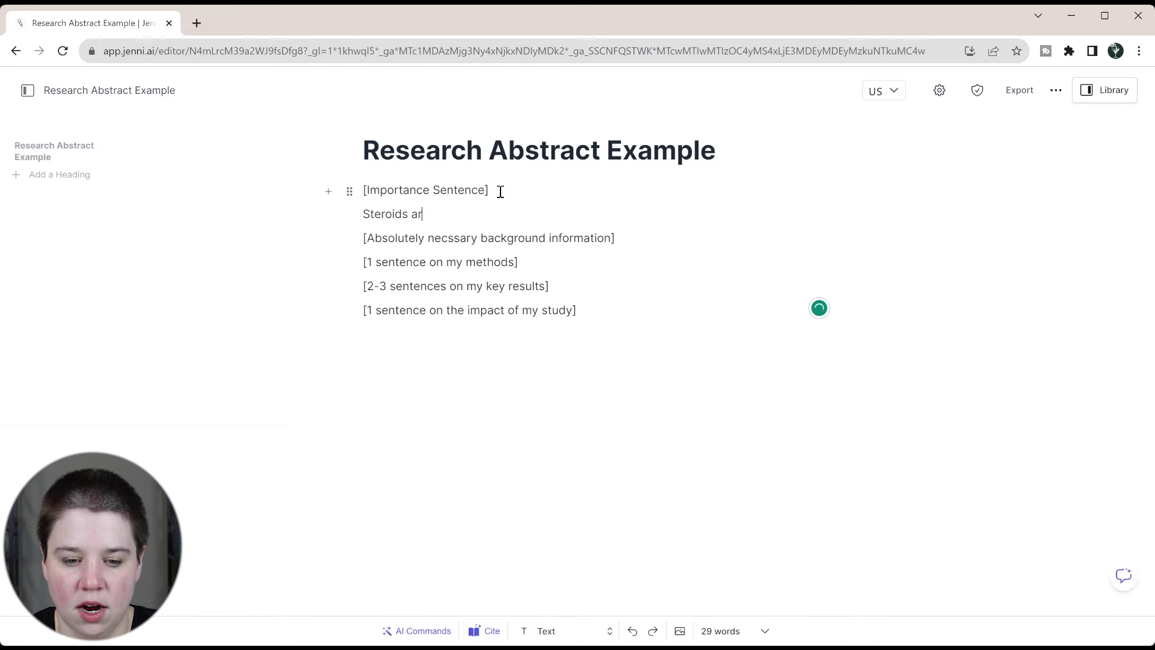
pyautogui.write('e an essenti')
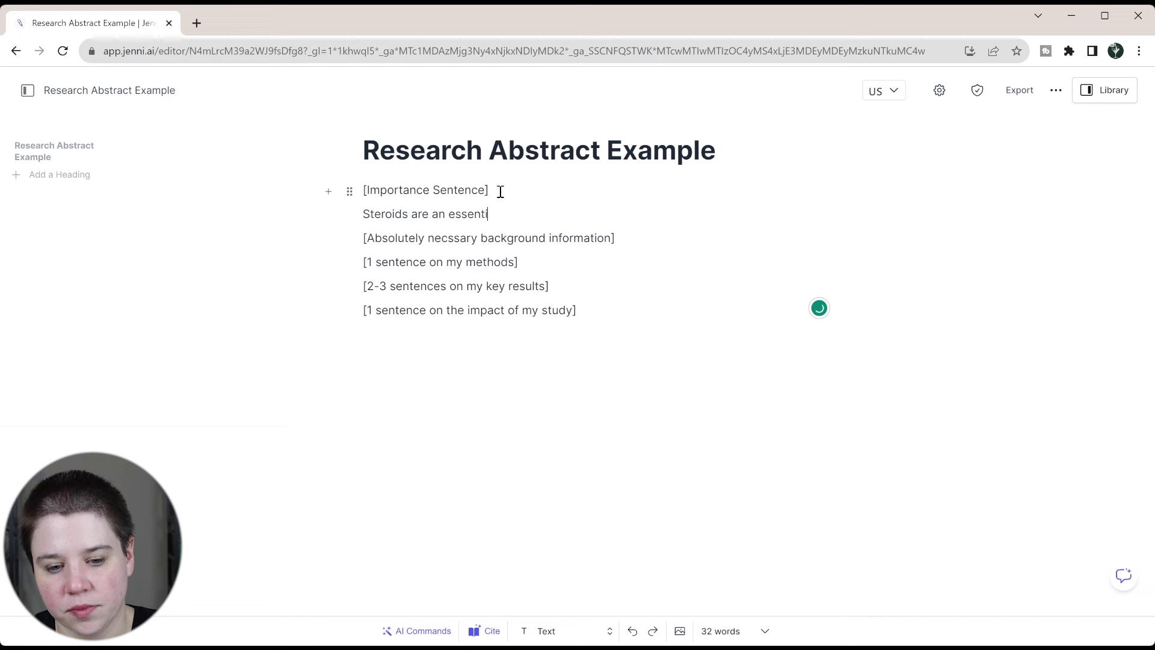
pyautogui.write('al biomo')
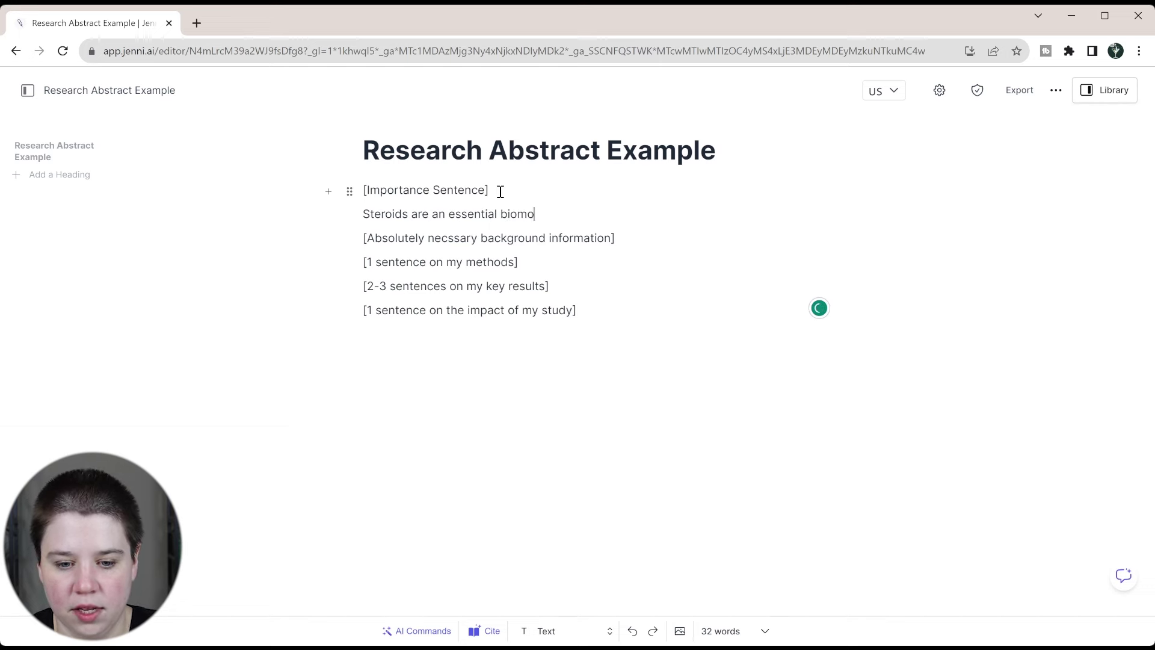
pyautogui.write('lecule for ')
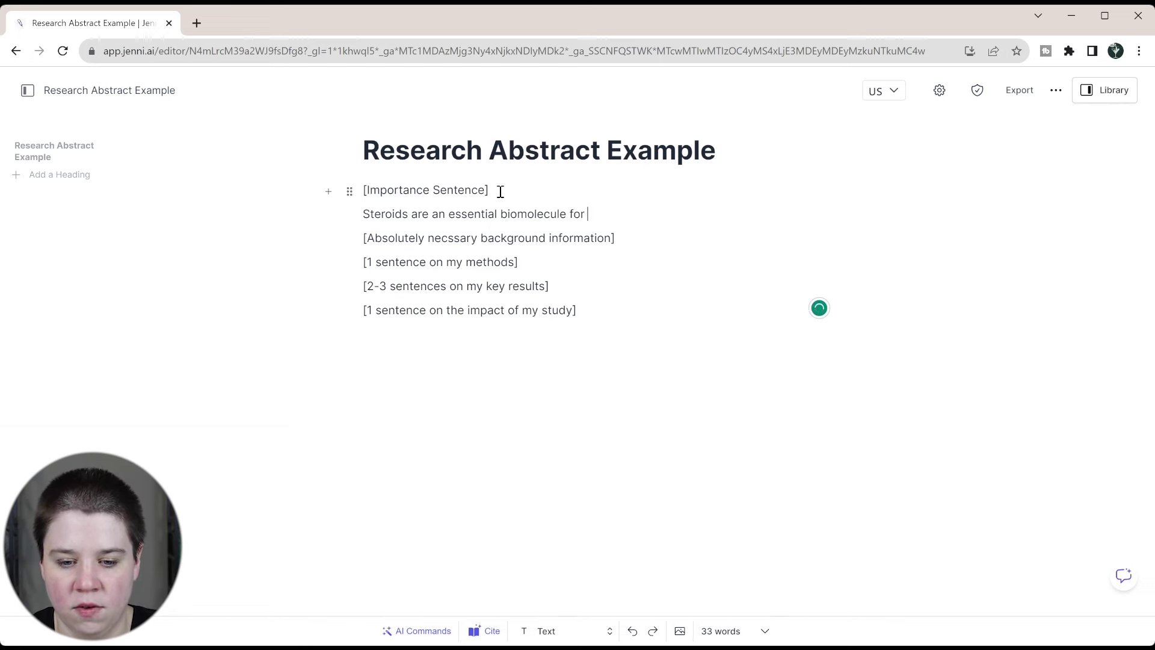
pyautogui.write('medical')
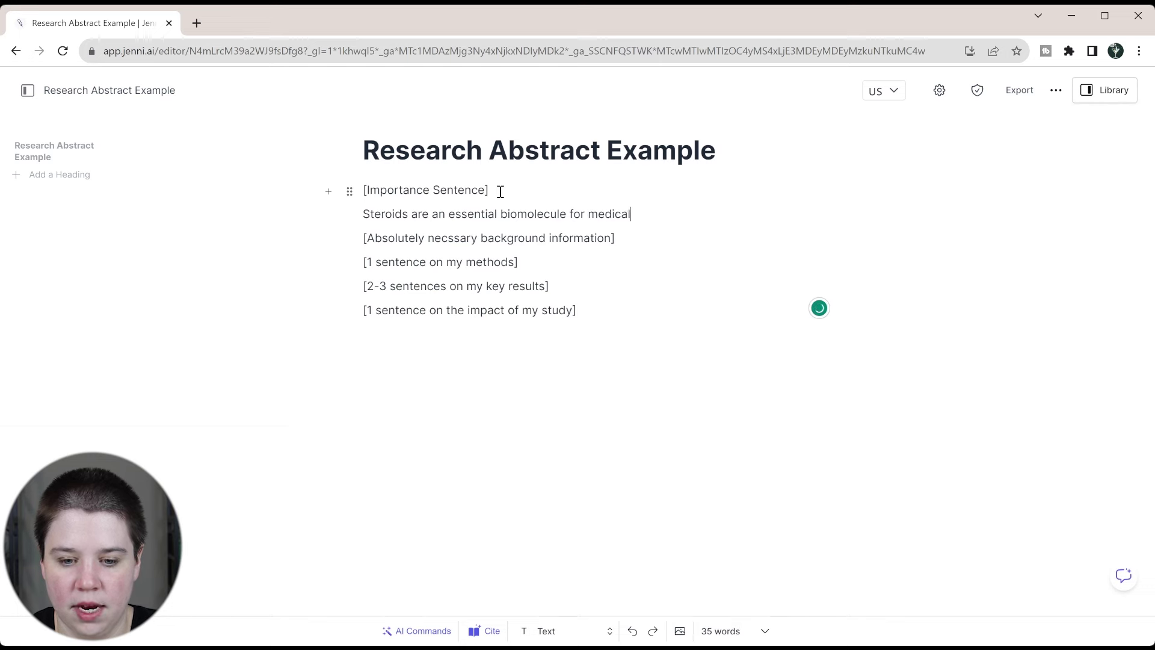
pyautogui.write(' diagnoses')
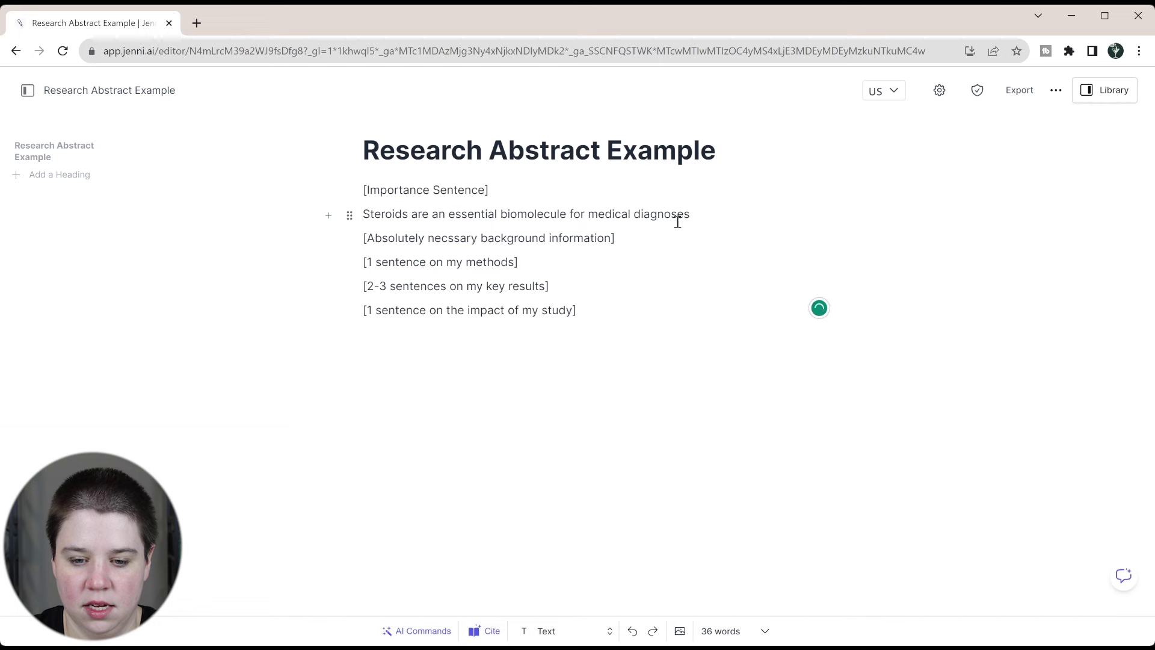
pyautogui.write(' and ')
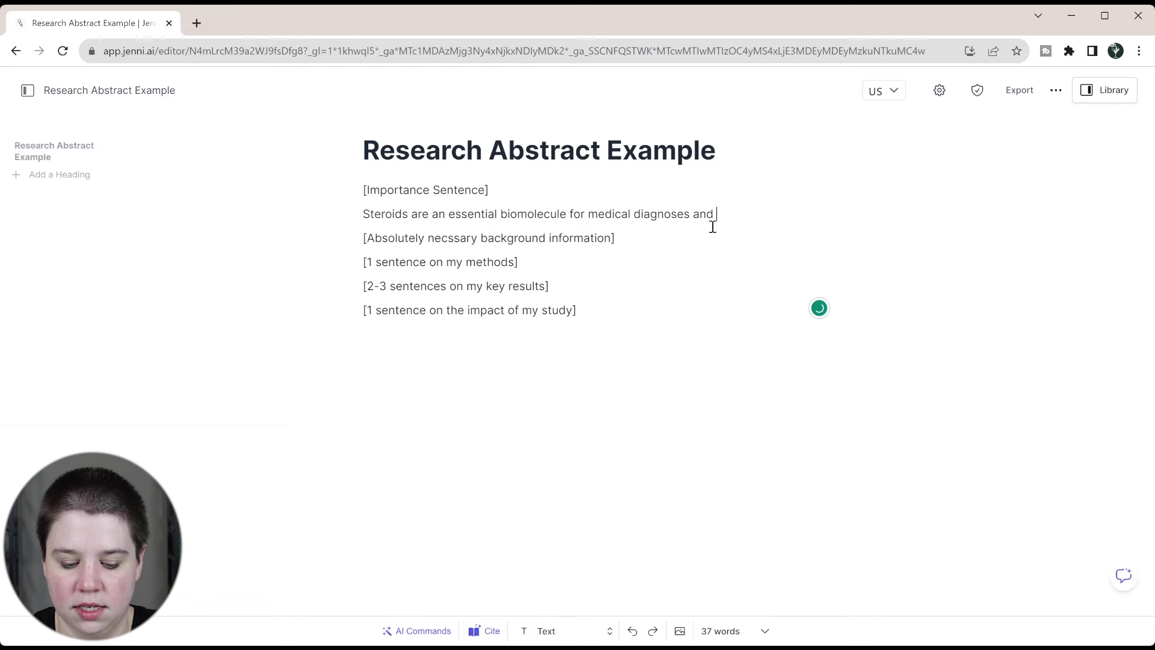
pyautogui.write('environment ')
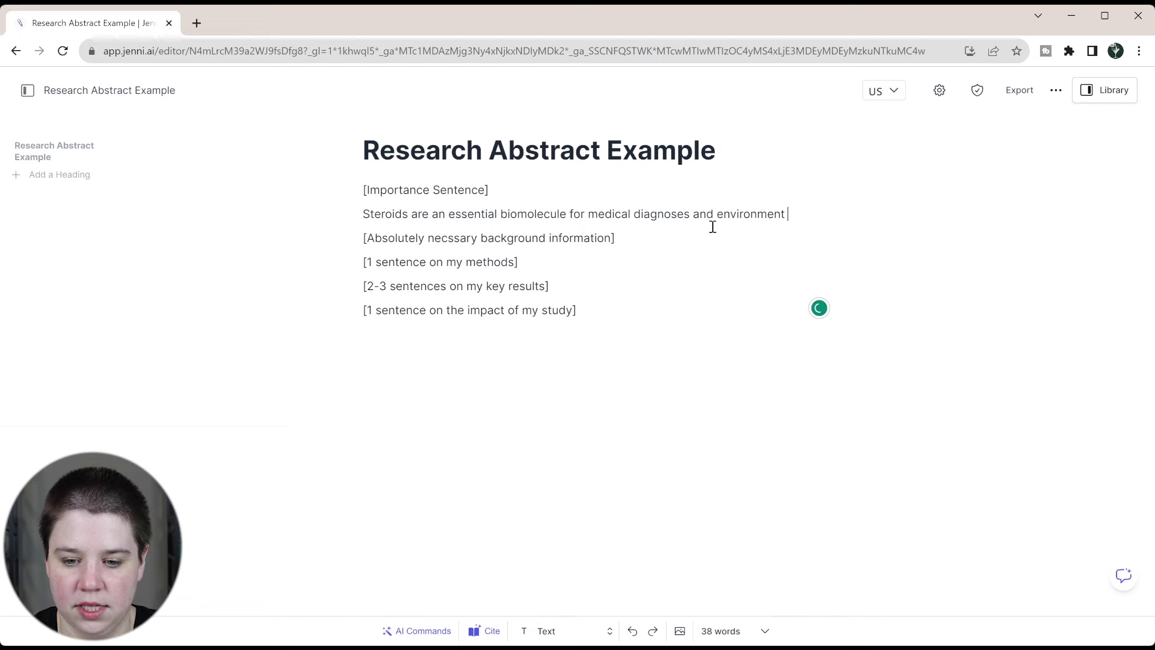
pyautogui.write('testing.')
pyautogui.click(642, 239)
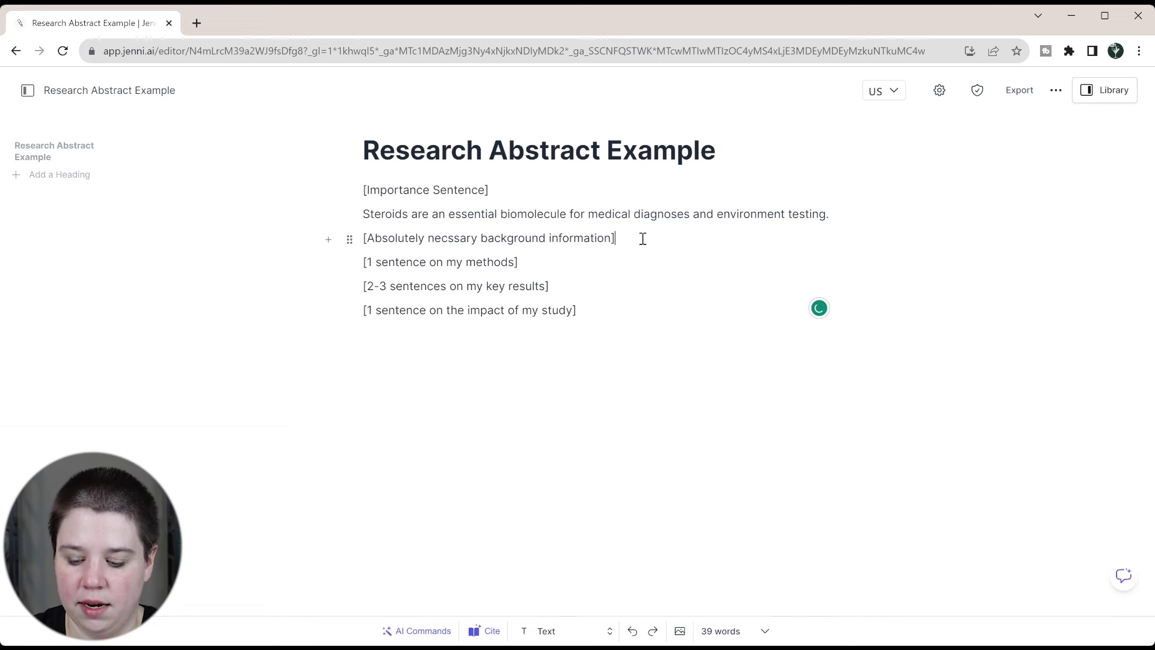
# - Under the background line, type the sentence on ion mobility spectrometry separating steroid isomers
pyautogui.press('Return')
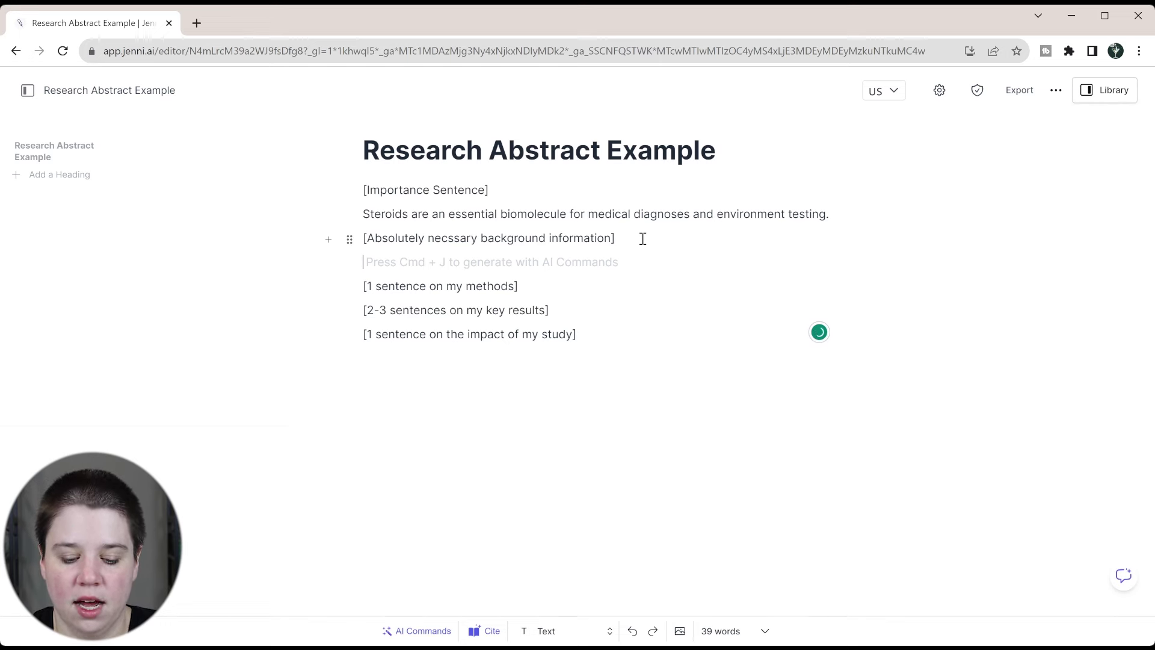
pyautogui.write('Due to ')
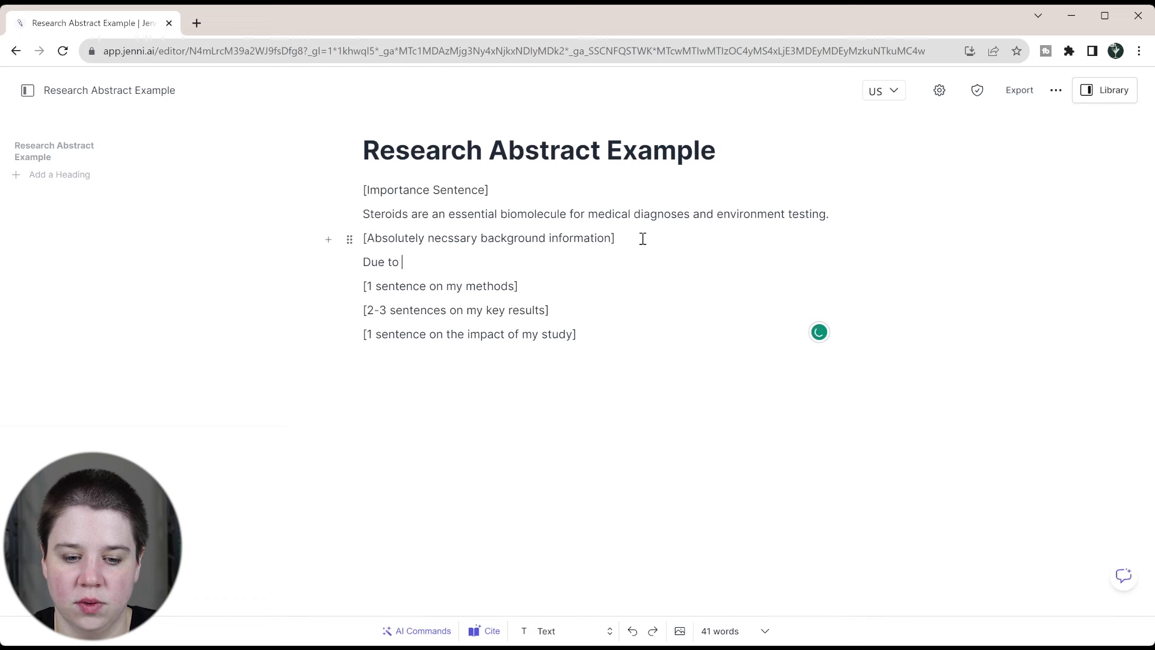
pyautogui.write('the chak')
pyautogui.press('BackSpace')
pyautogui.write('l')
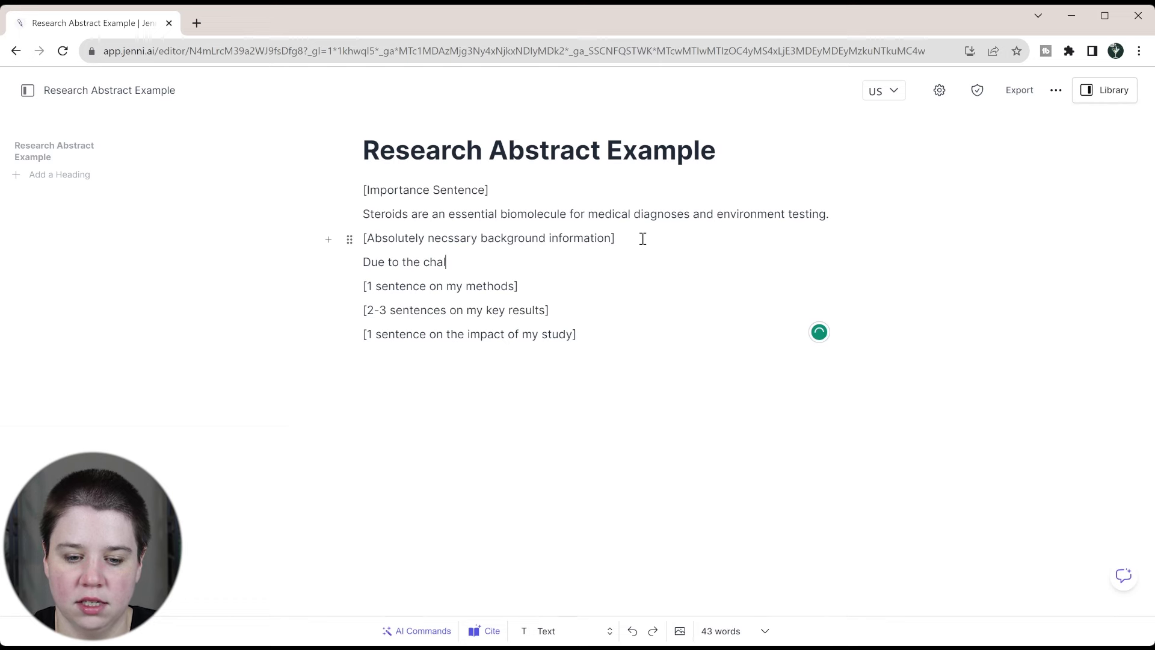
pyautogui.write('lenges of anal')
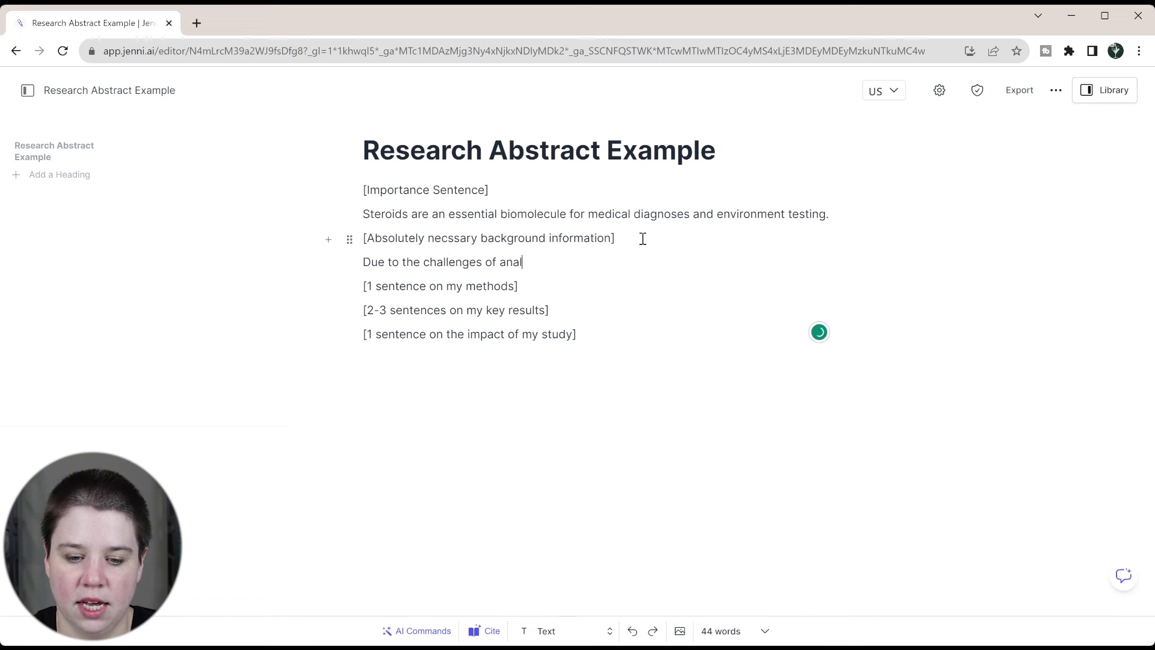
pyautogui.write('yzing steroids, ')
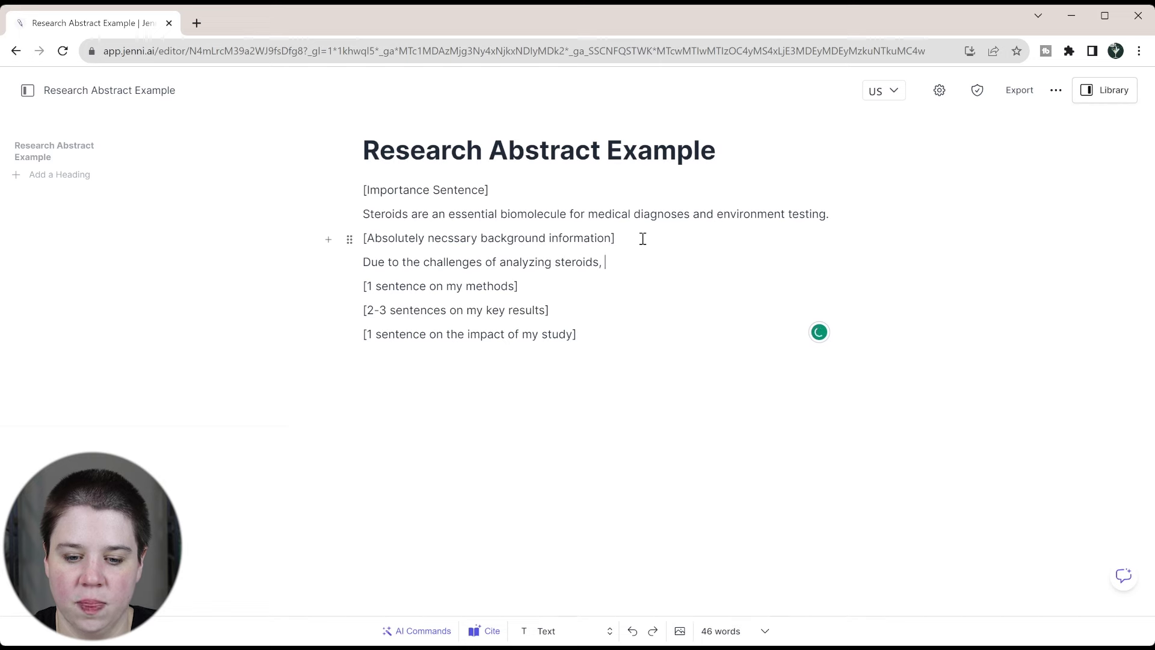
pyautogui.write('ion moblity ')
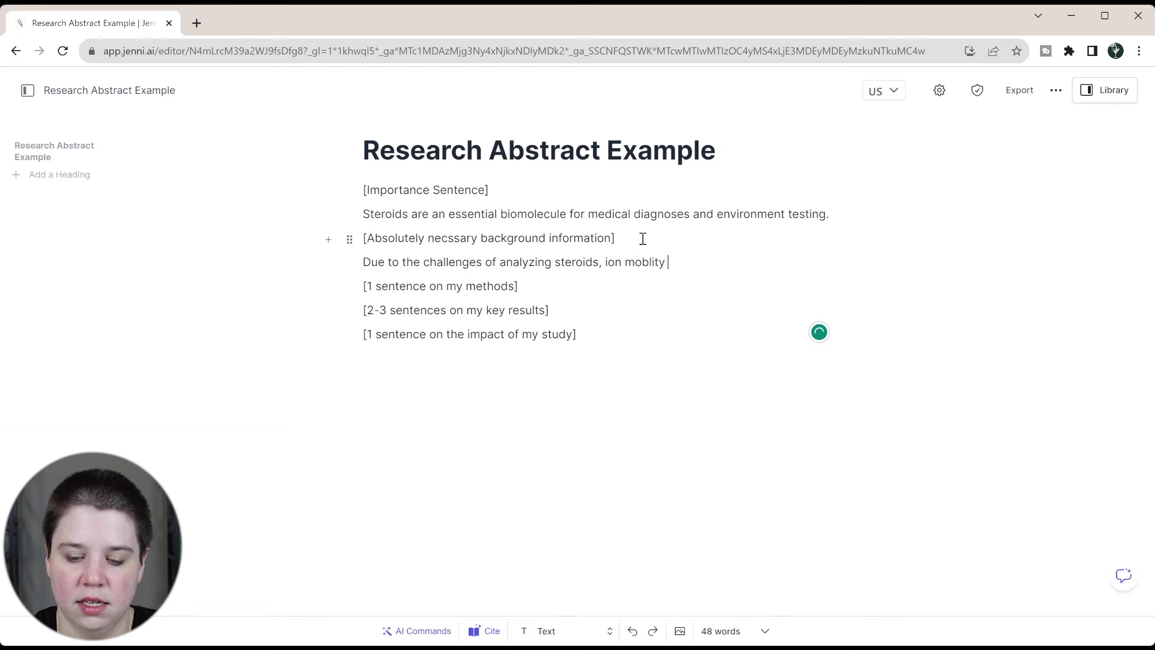
pyautogui.write('spectrometry')
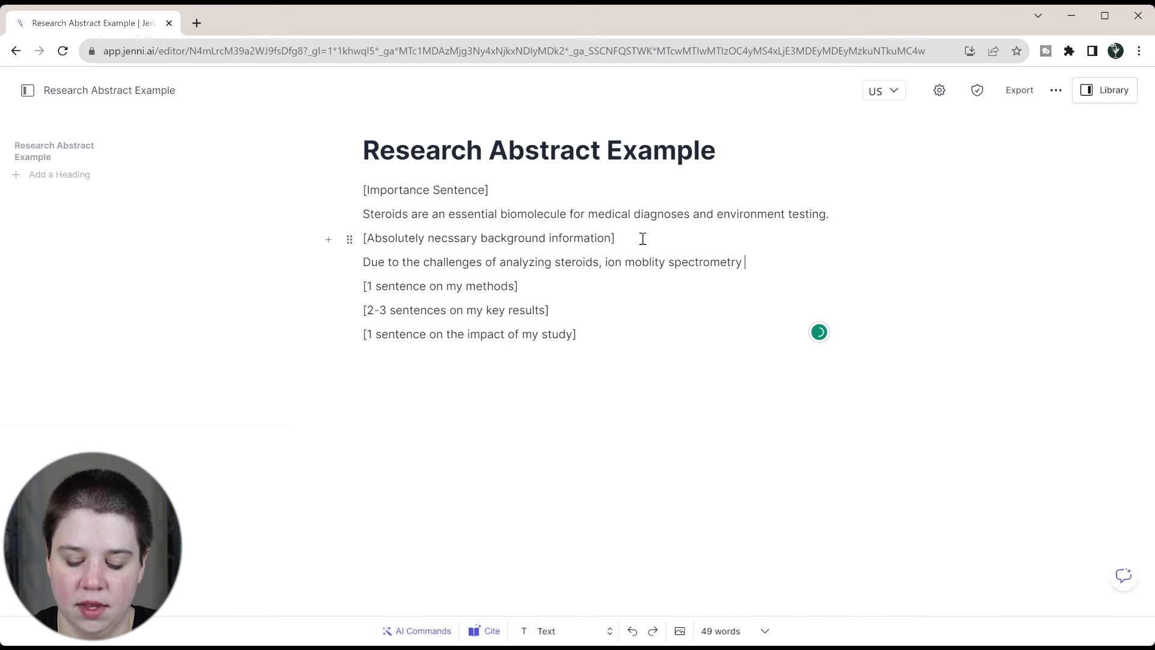
pyautogui.press('BackSpace')
pyautogui.write(', a gas')
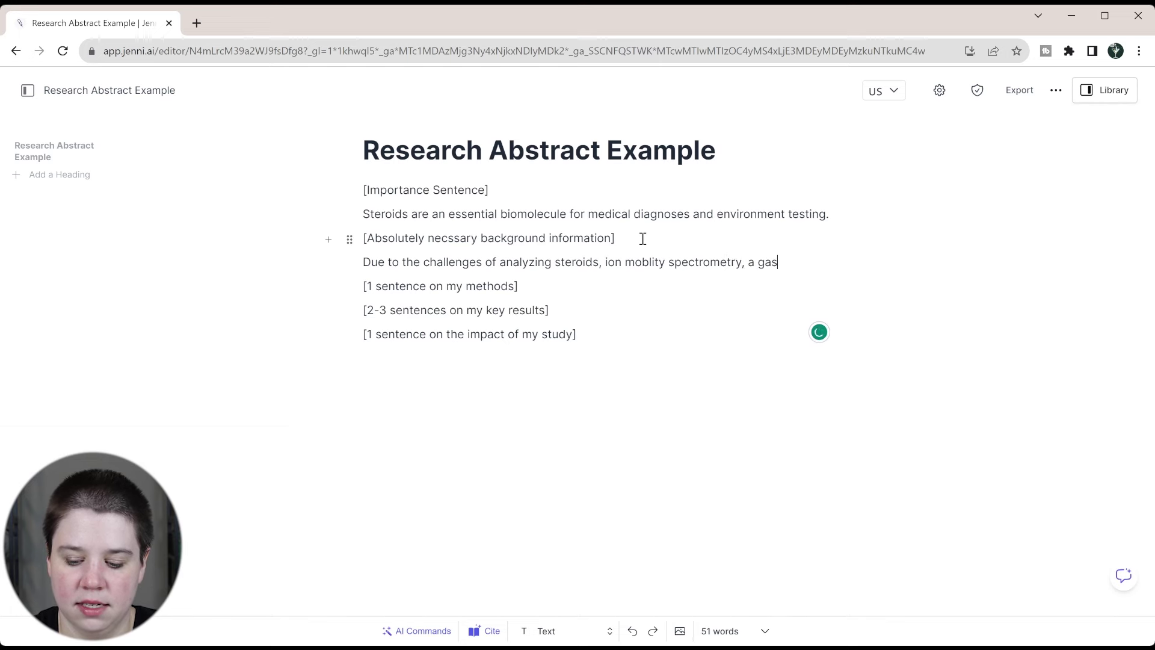
pyautogui.write('-phase io')
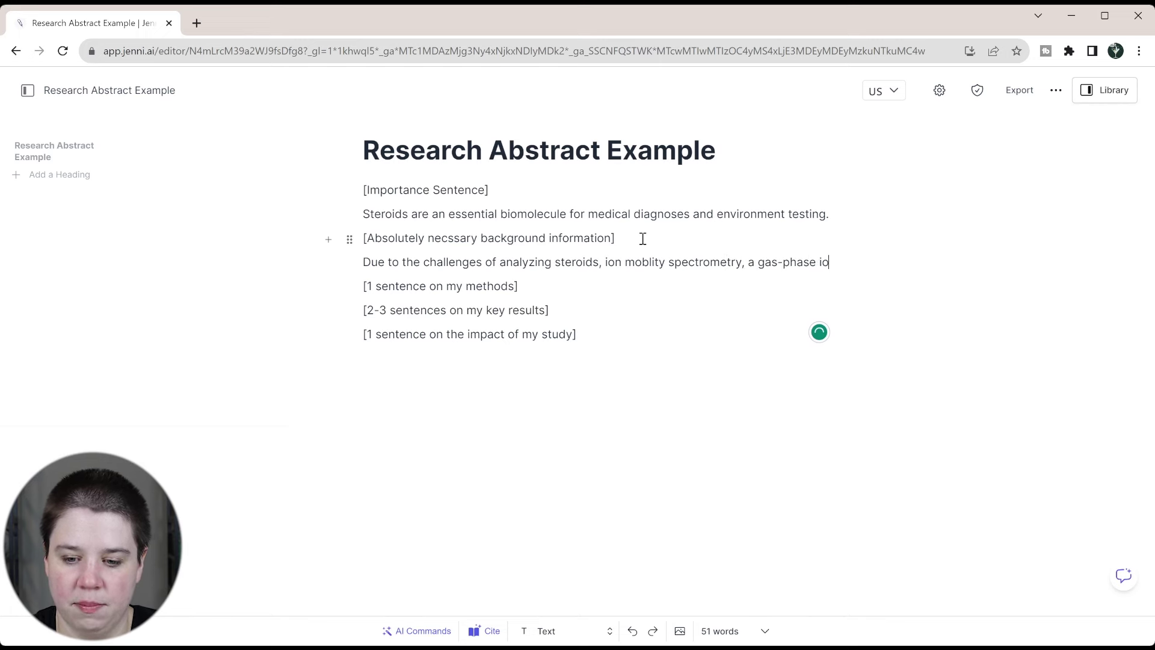
pyautogui.write('n separator')
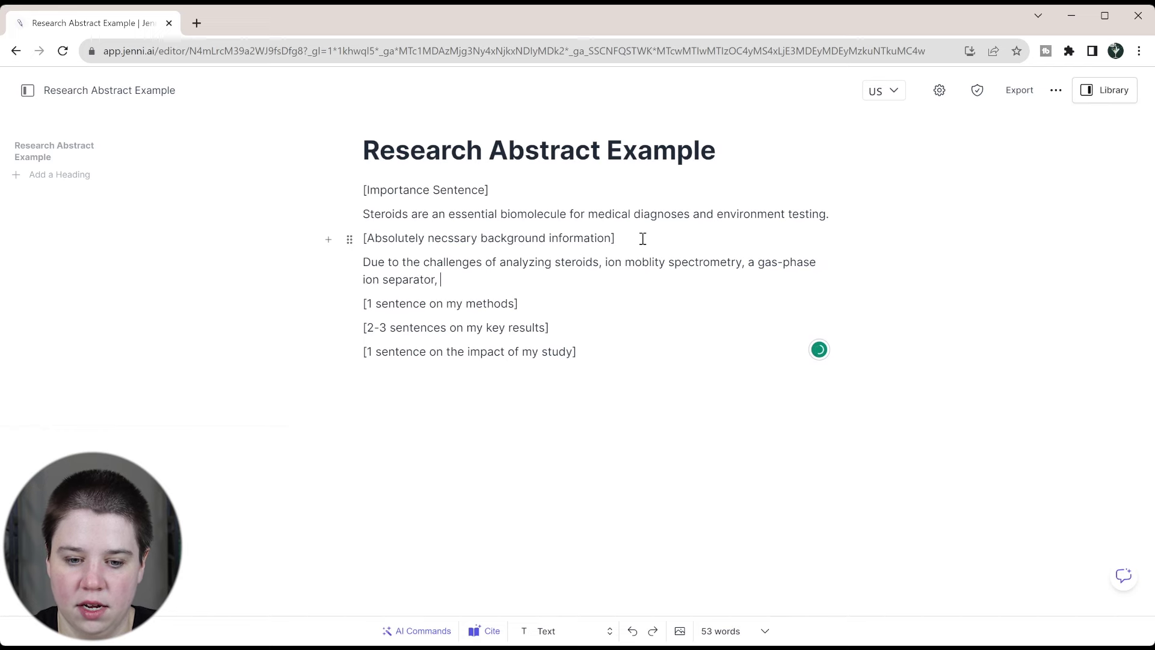
pyautogui.write(', has eme')
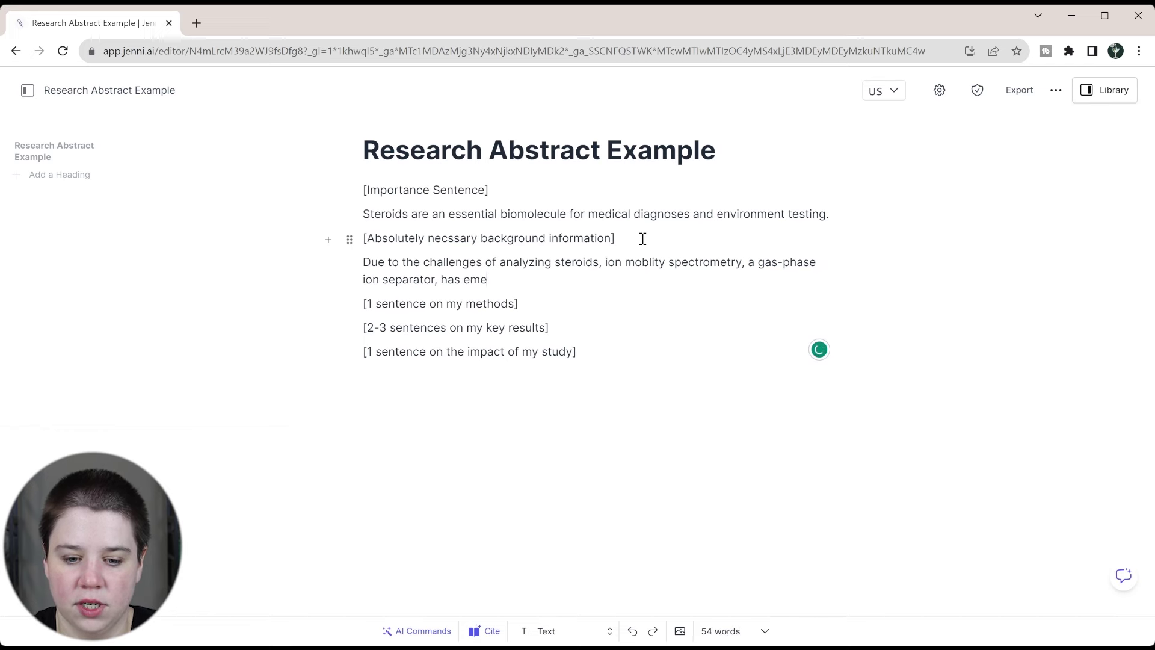
pyautogui.write('rged as ')
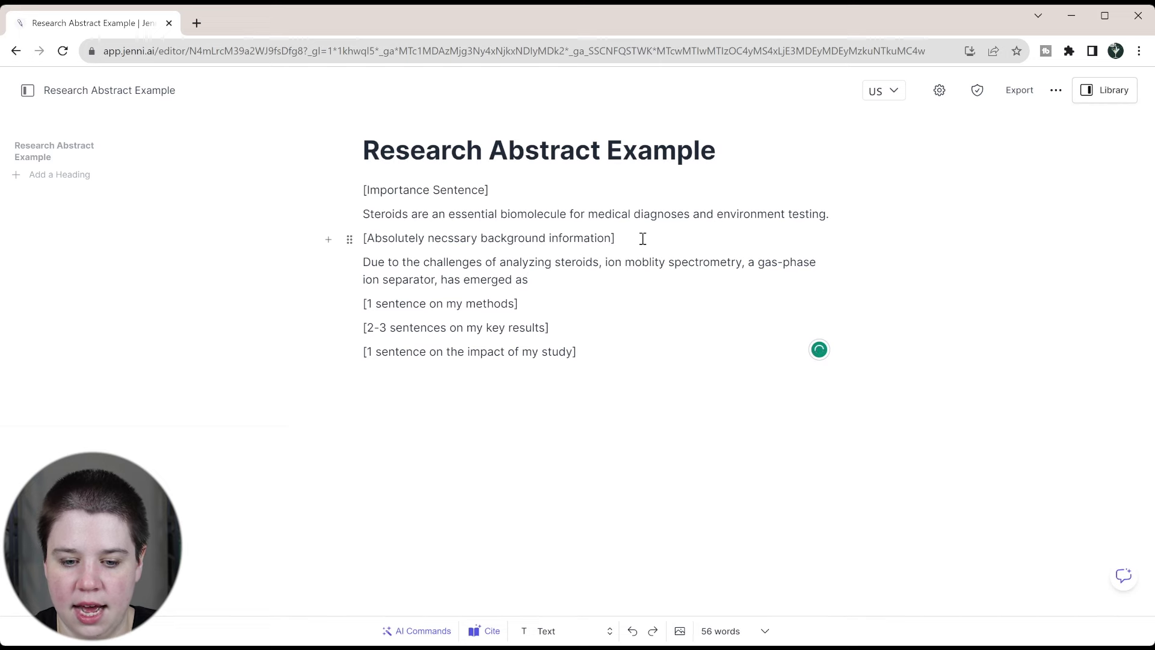
pyautogui.write('a ')
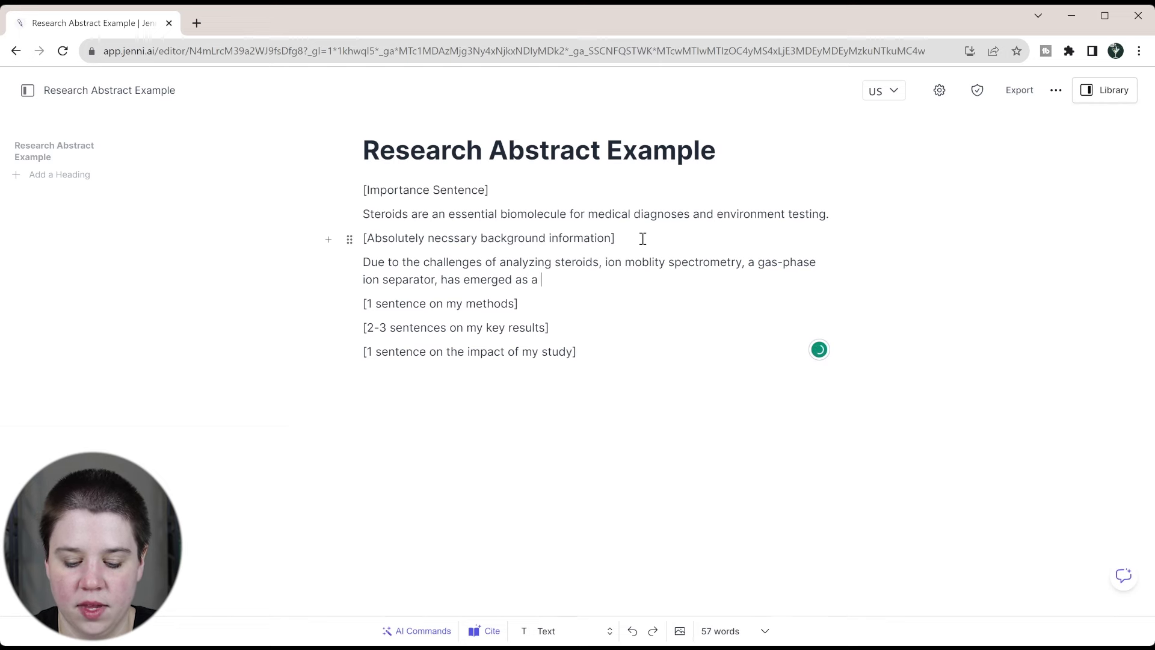
pyautogui.write('promising meth')
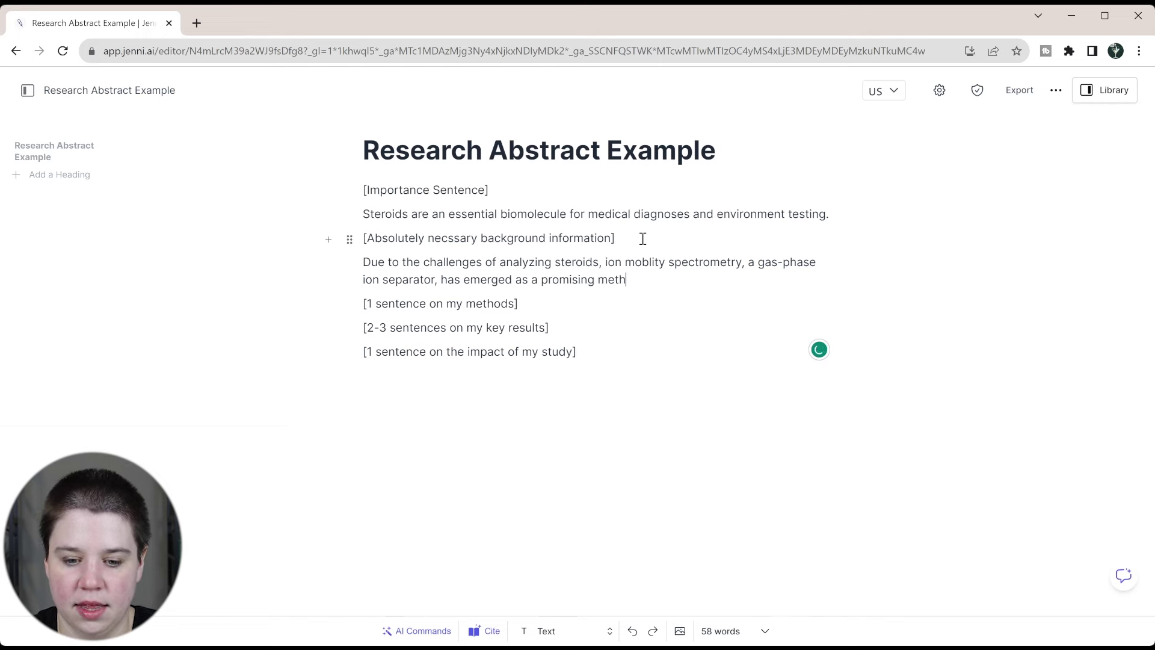
pyautogui.write('od to s')
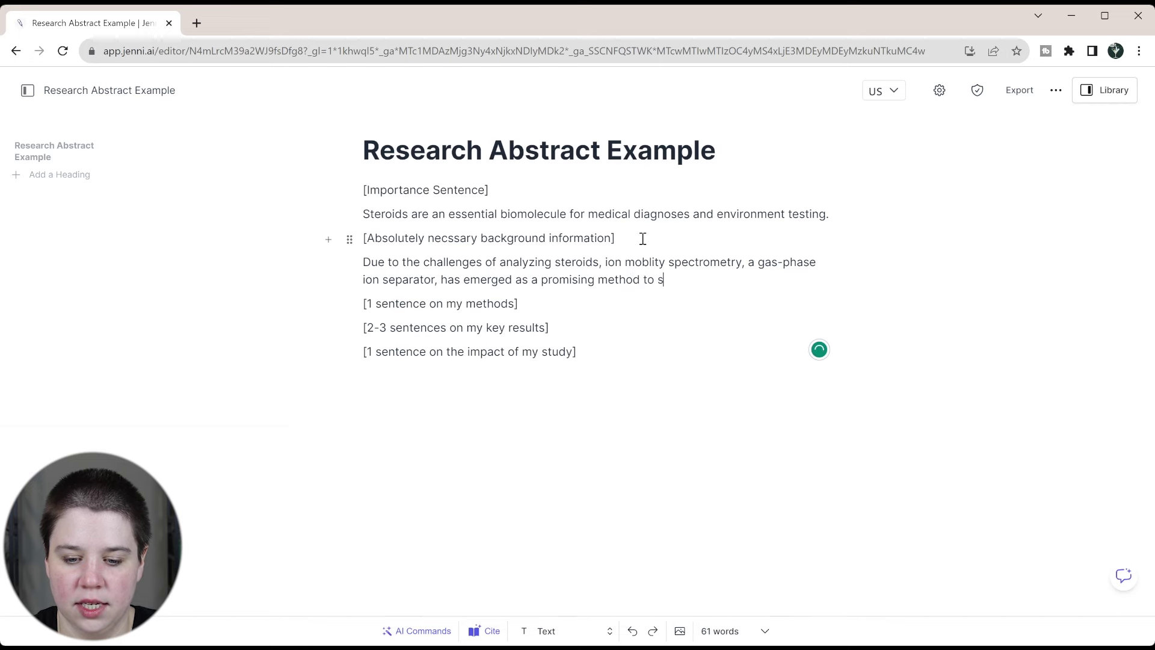
pyautogui.write('eparate ')
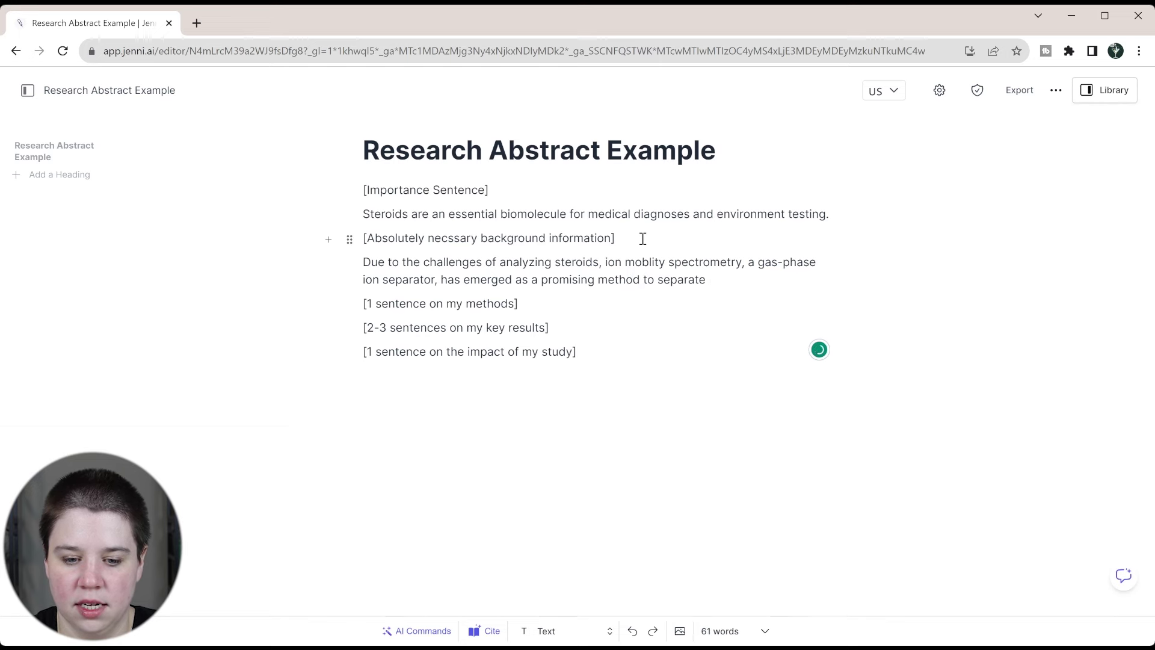
pyautogui.write('steroid isom')
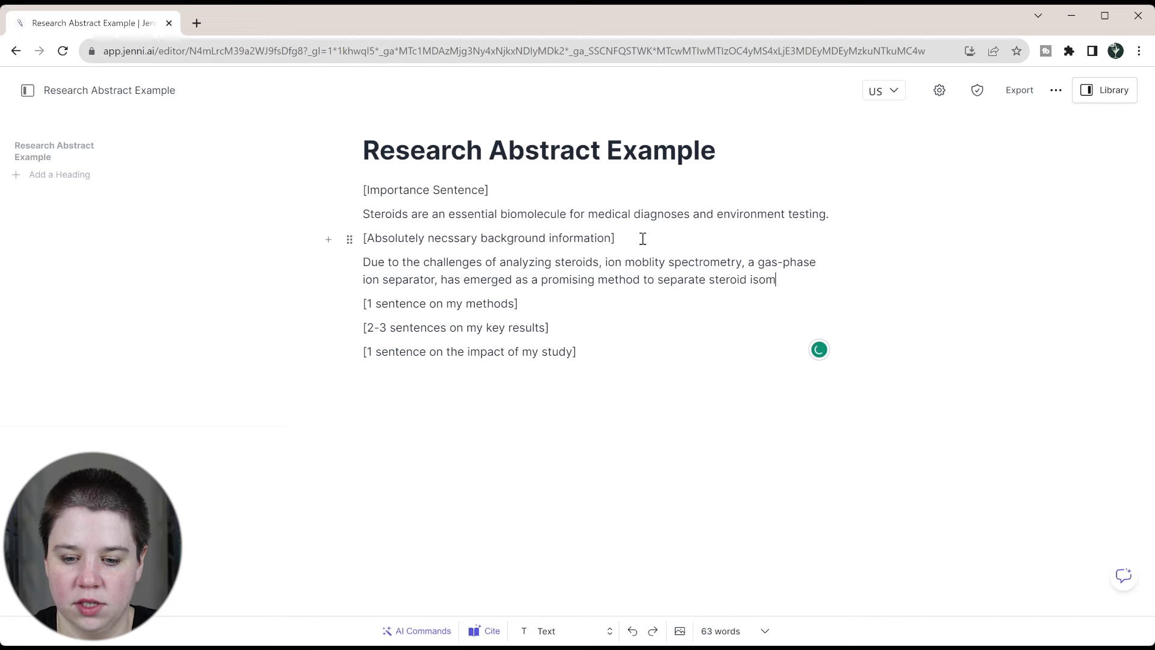
pyautogui.write('ers at lo')
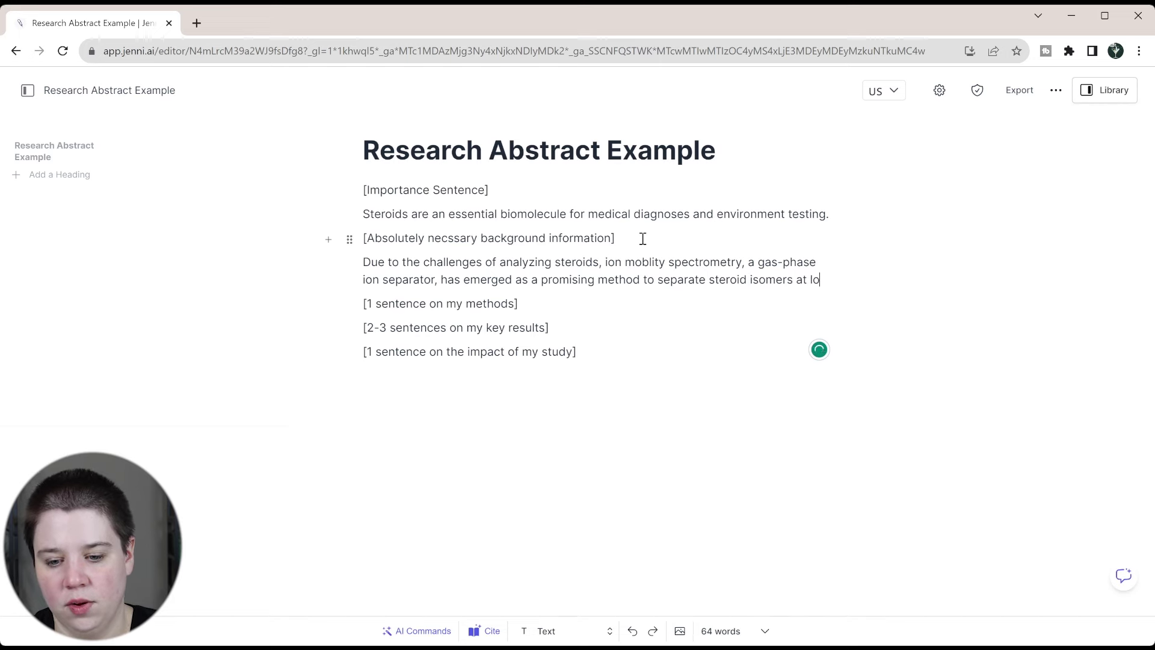
pyautogui.write('w')
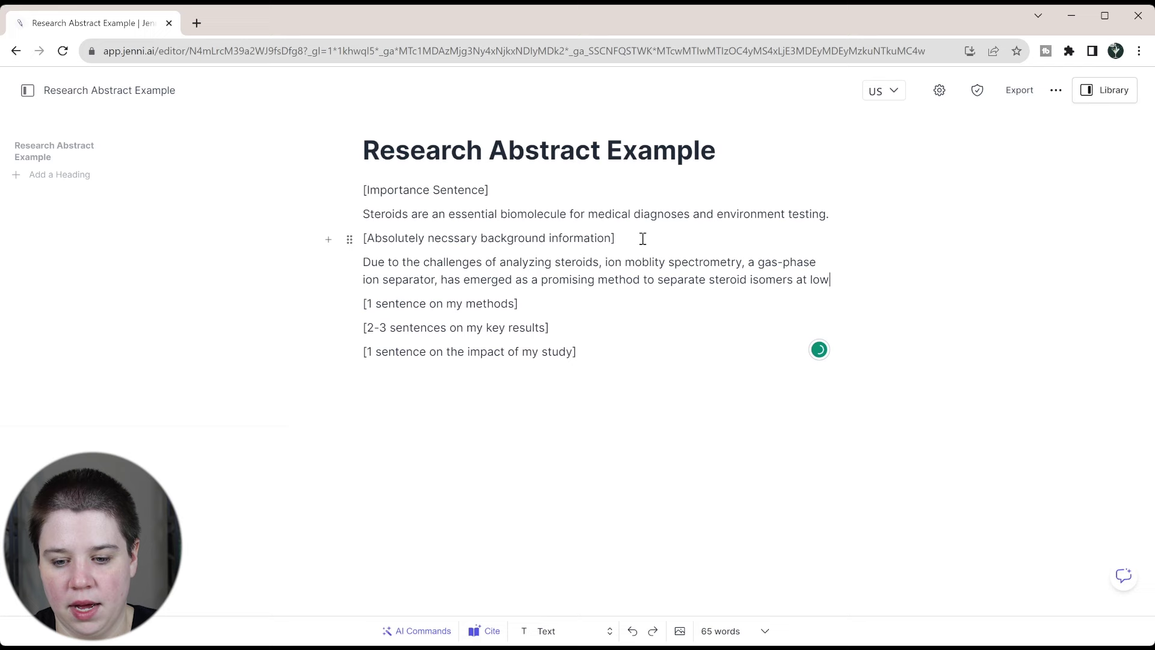
pyautogui.write(' biological con')
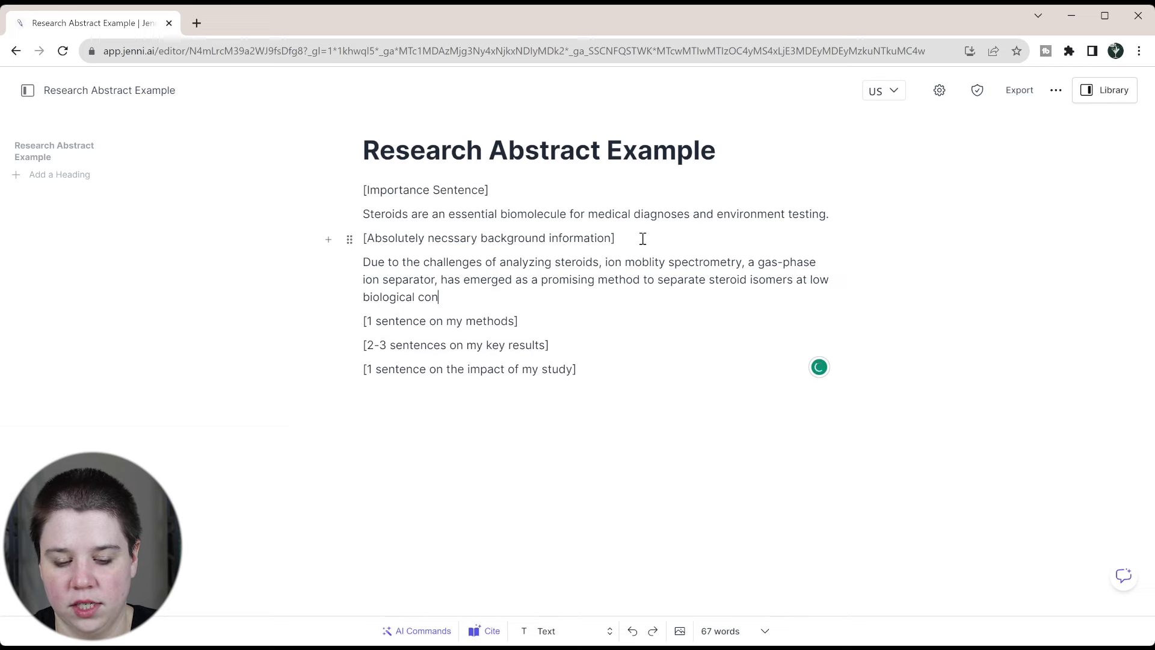
pyautogui.write('centration.')
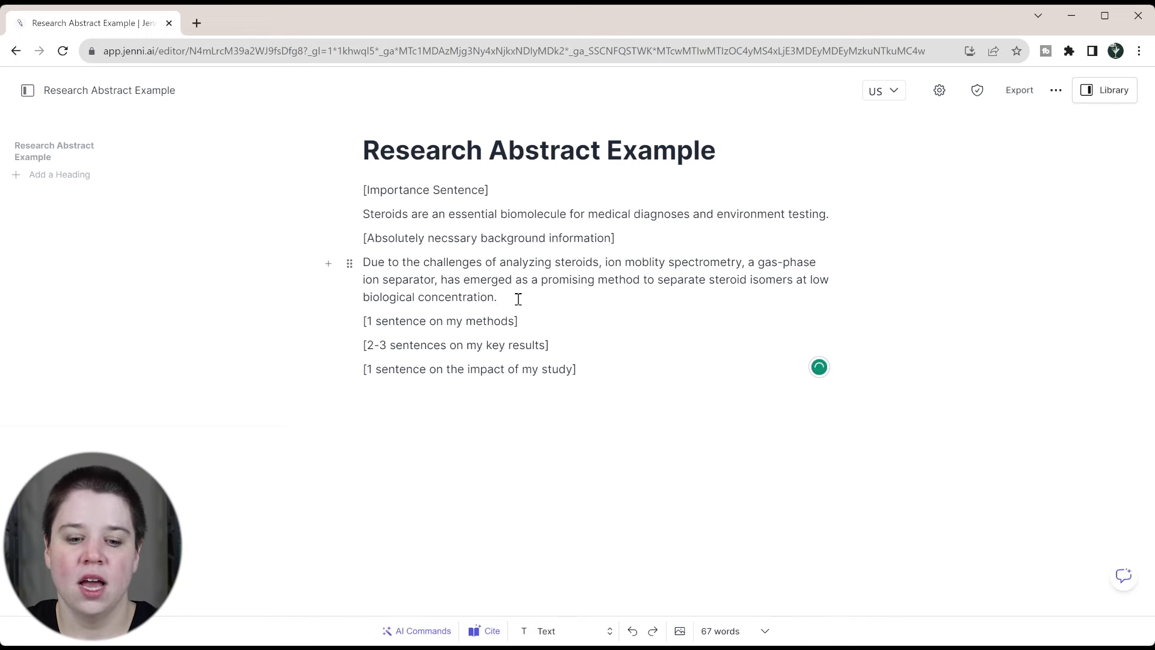
# - Below the methods line, write the sentence on metal adduction with TWIMS separating steroid isomers in mixtures
pyautogui.click(550, 326)
pyautogui.press('Return')
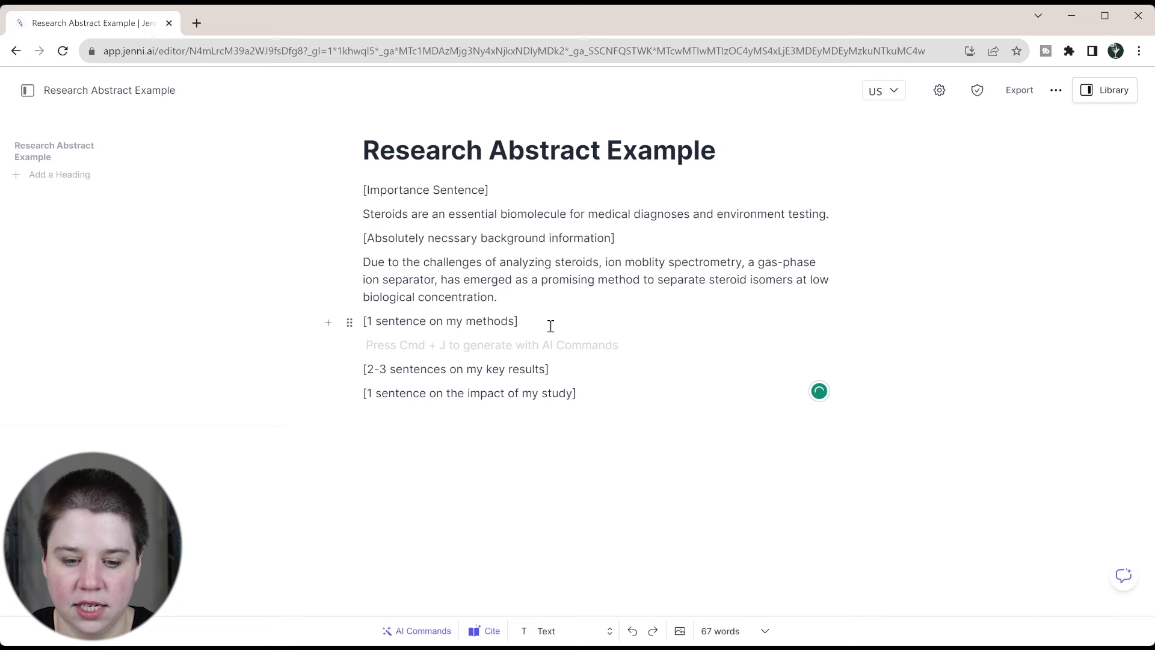
pyautogui.write('In this study, we used')
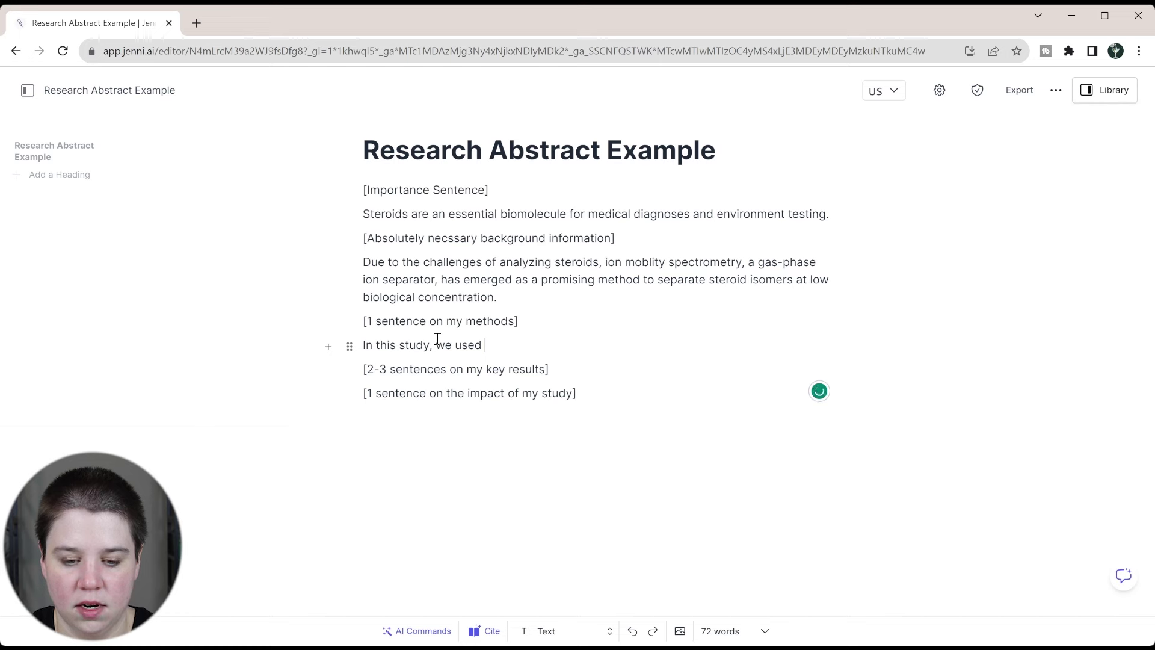
pyautogui.write(' the com')
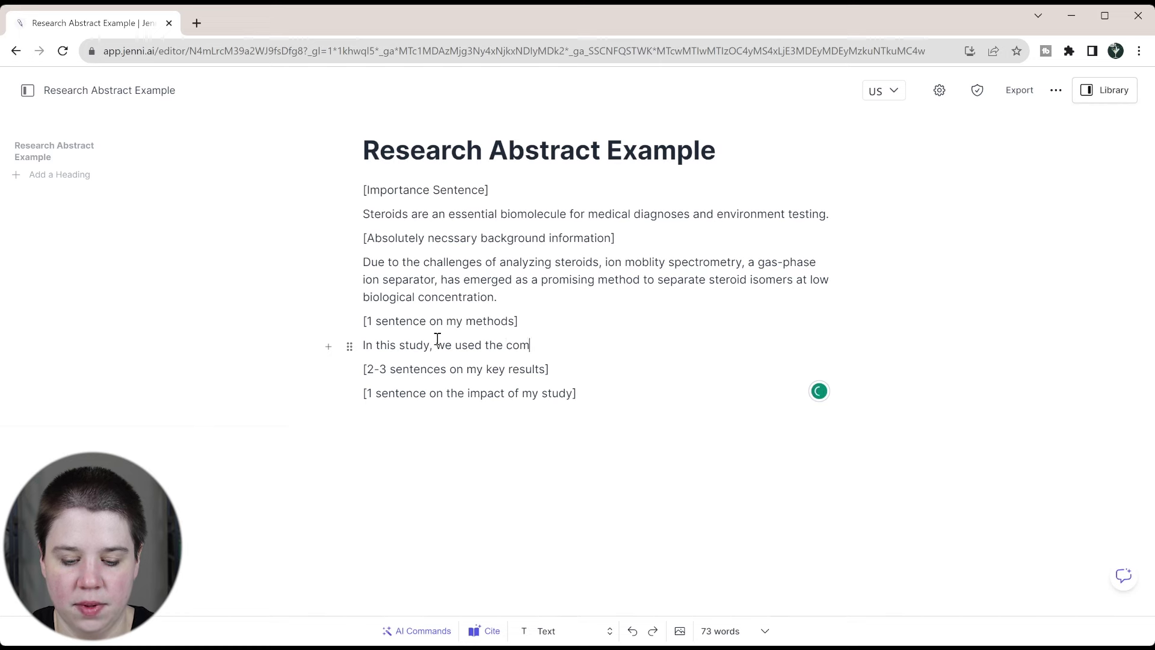
pyautogui.write('bination of m')
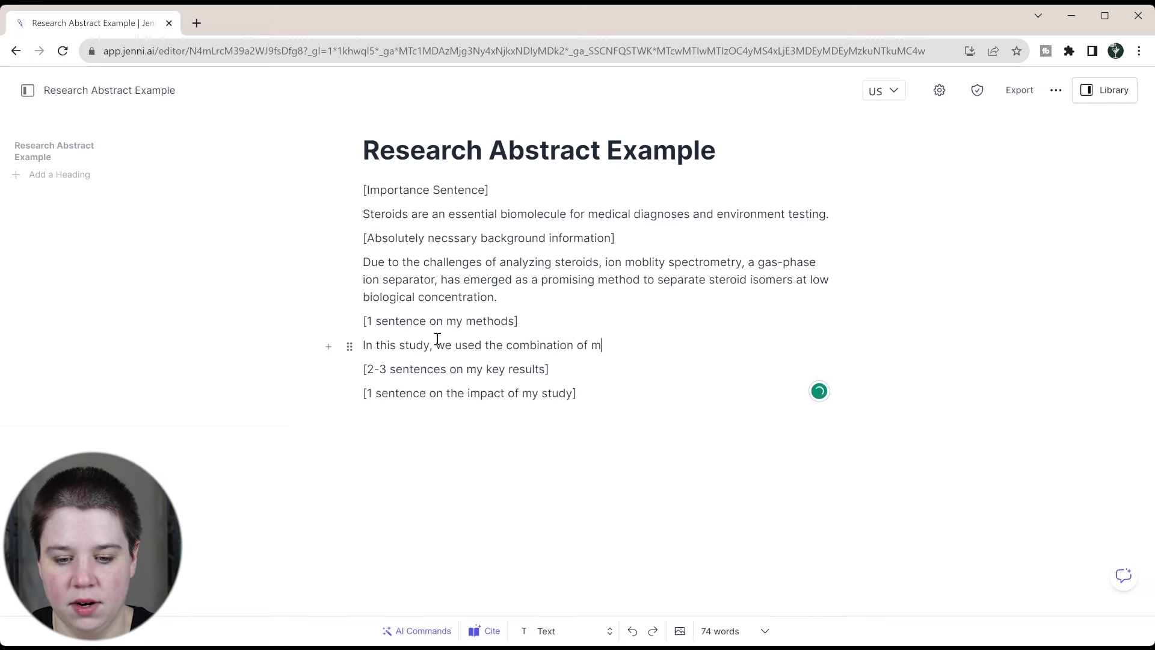
pyautogui.write('etal adduc')
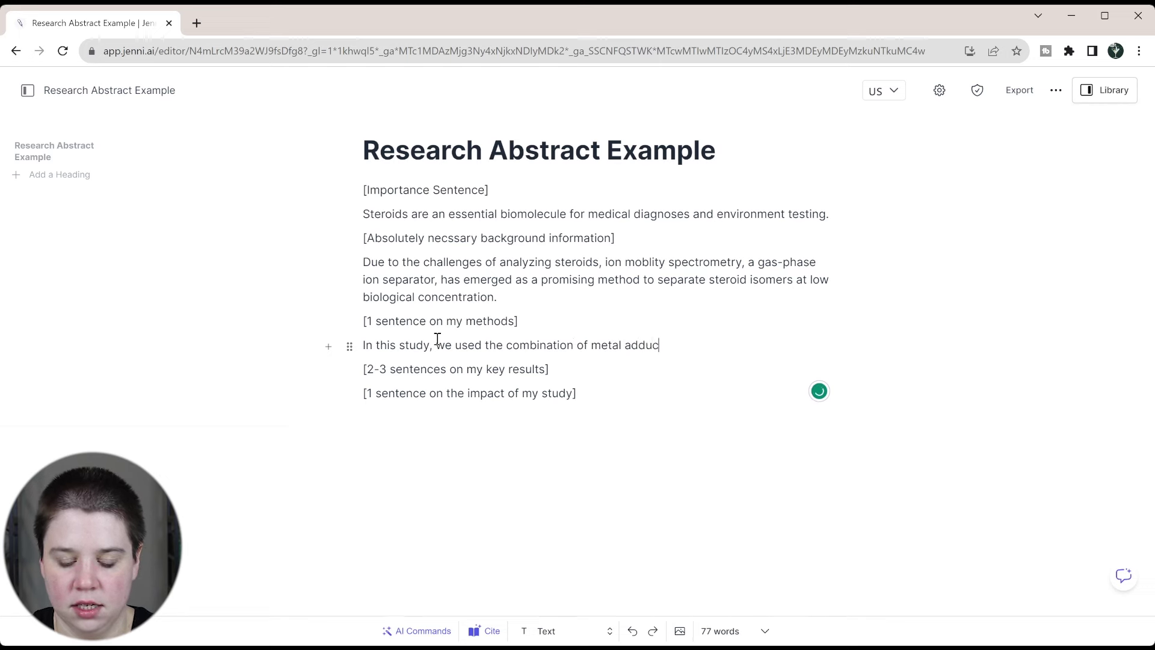
pyautogui.write('tion with ')
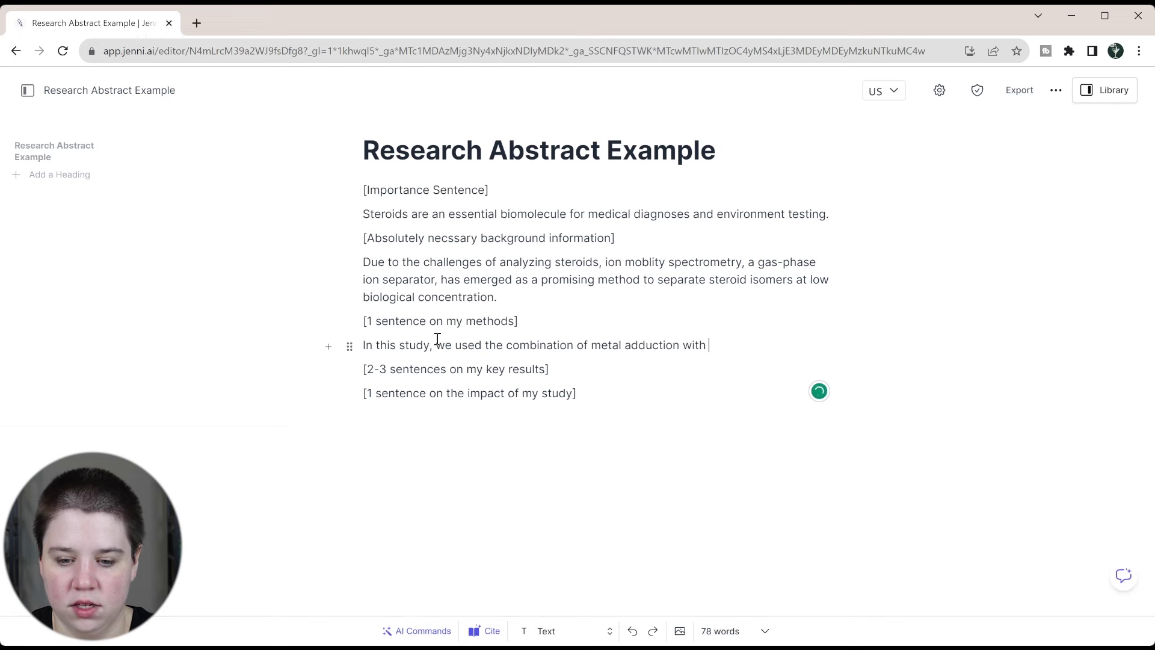
pyautogui.write('traveling wa')
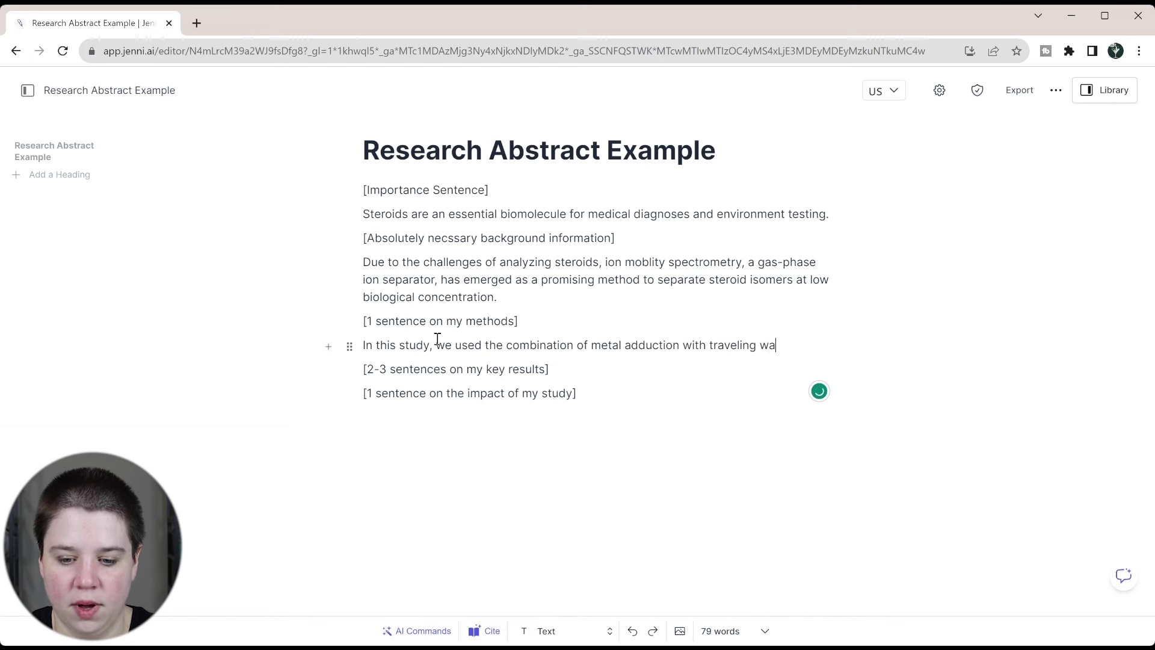
pyautogui.write('ve ion mo')
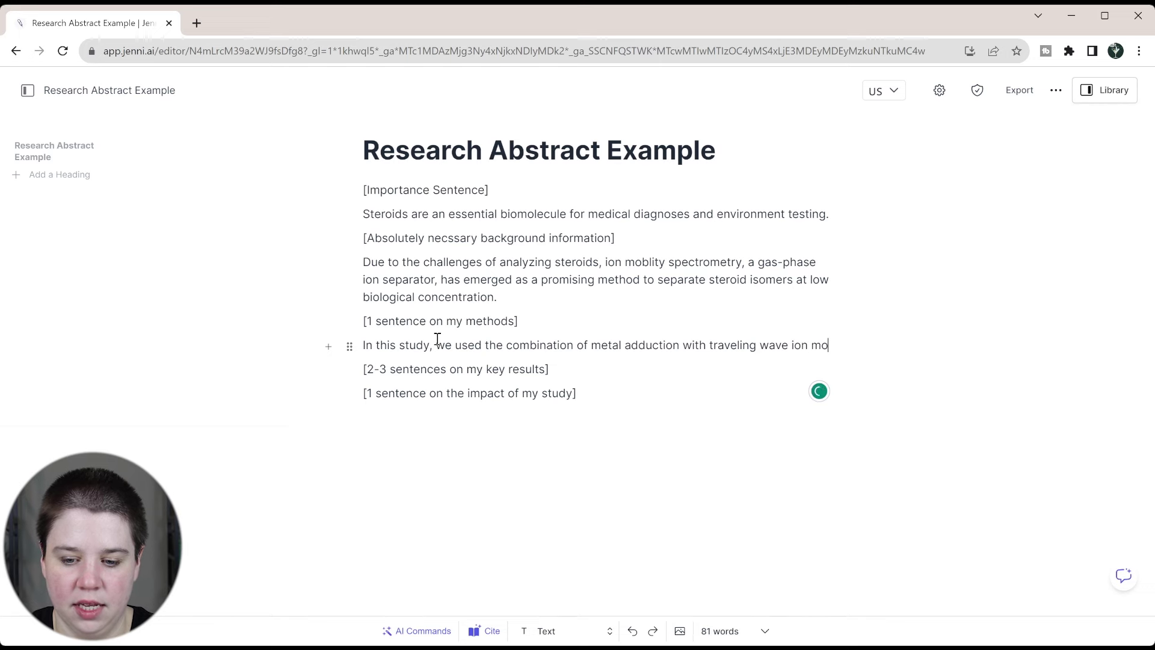
pyautogui.write('ibility')
pyautogui.press('BackSpace')
pyautogui.press('BackSpace')
pyautogui.press('BackSpace')
pyautogui.press('BackSpace')
pyautogui.press('BackSpace')
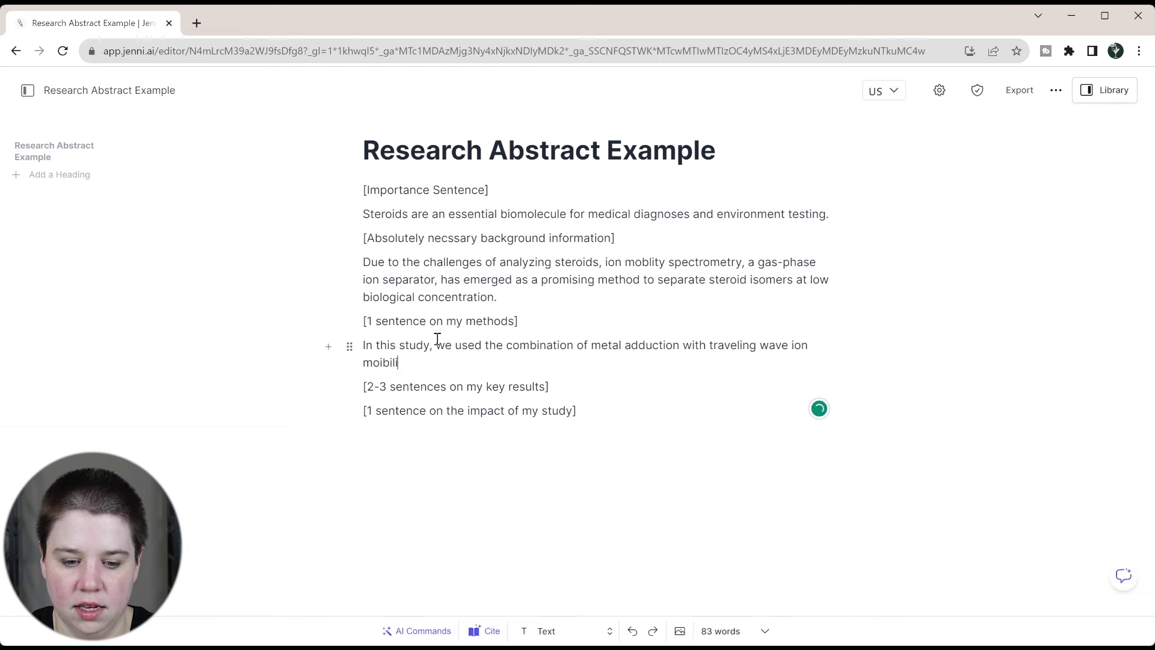
pyautogui.press('BackSpace')
pyautogui.press('BackSpace')
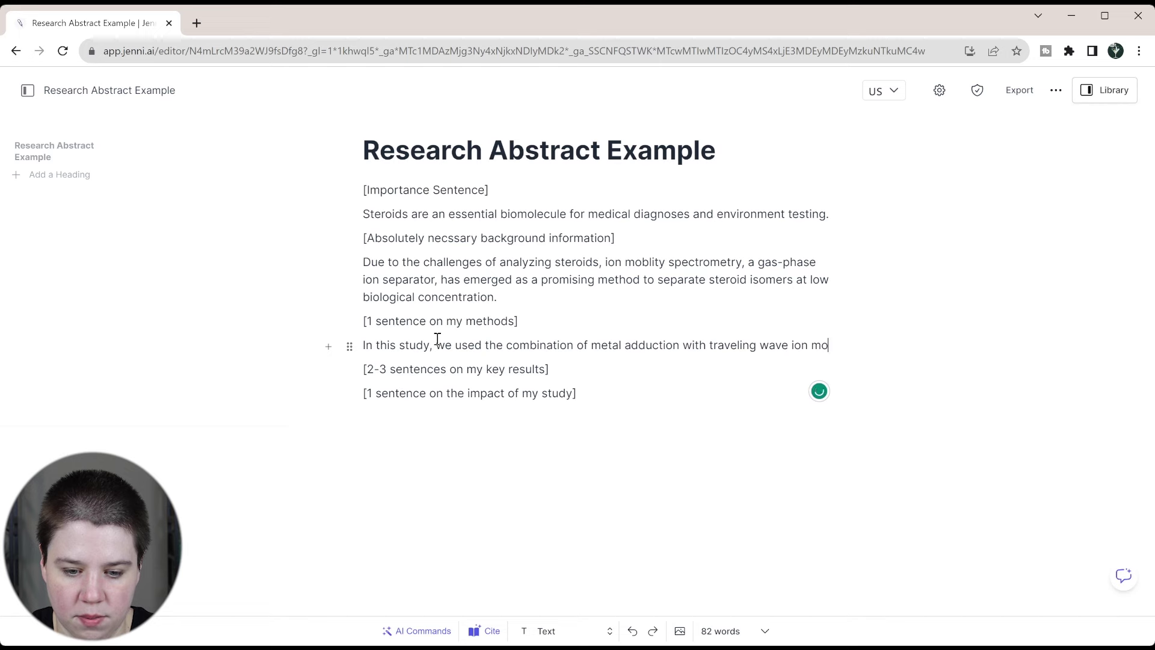
pyautogui.write('bility spe')
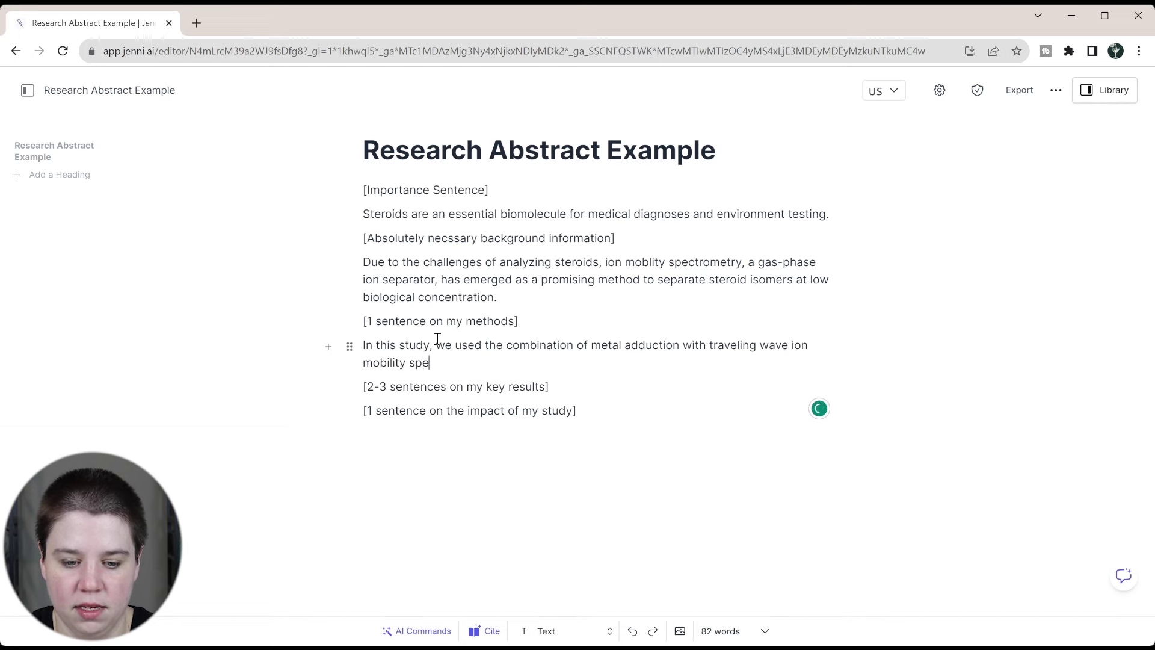
pyautogui.write('ctrometry')
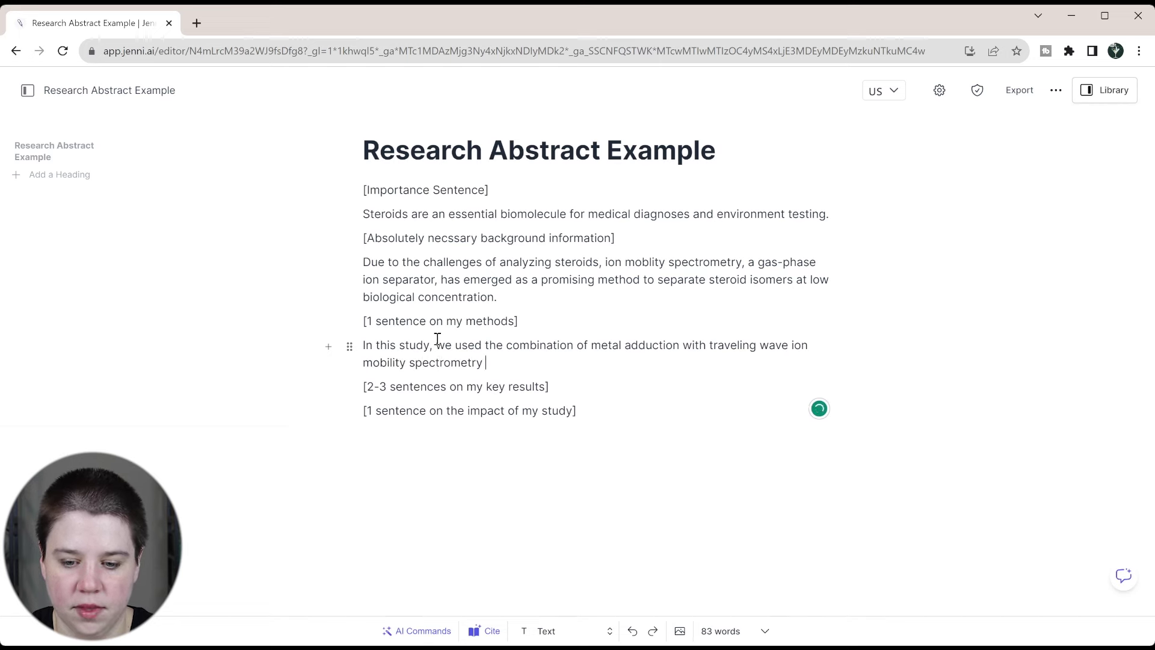
pyautogui.write(' (TWIMS')
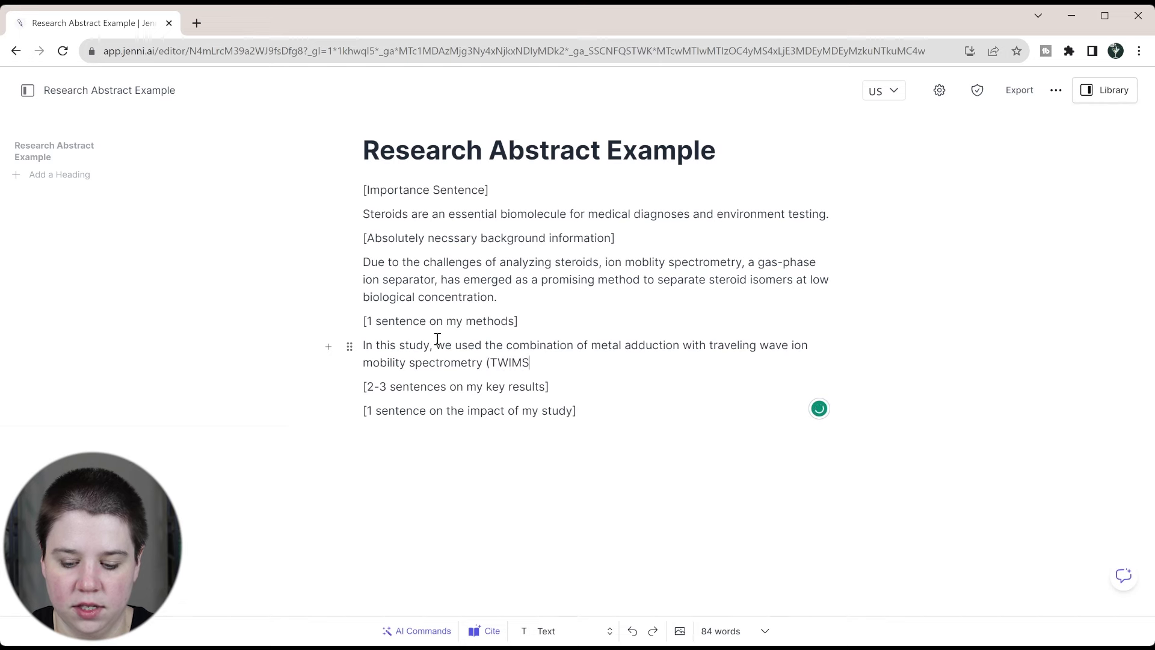
pyautogui.write(') to ')
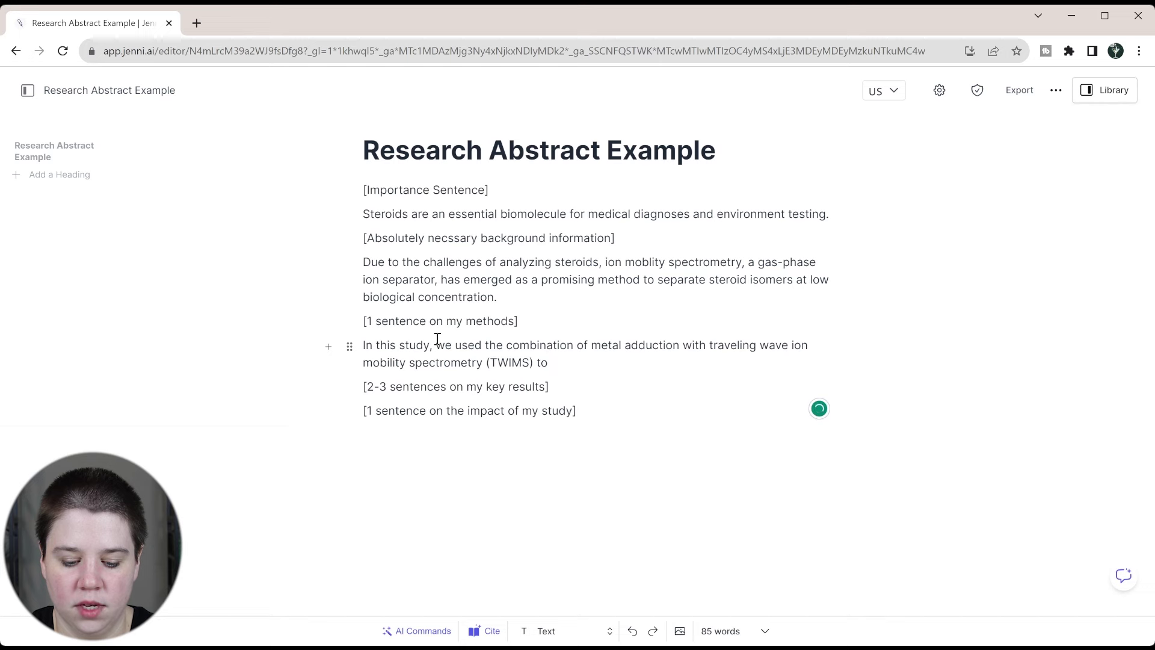
pyautogui.write('separate')
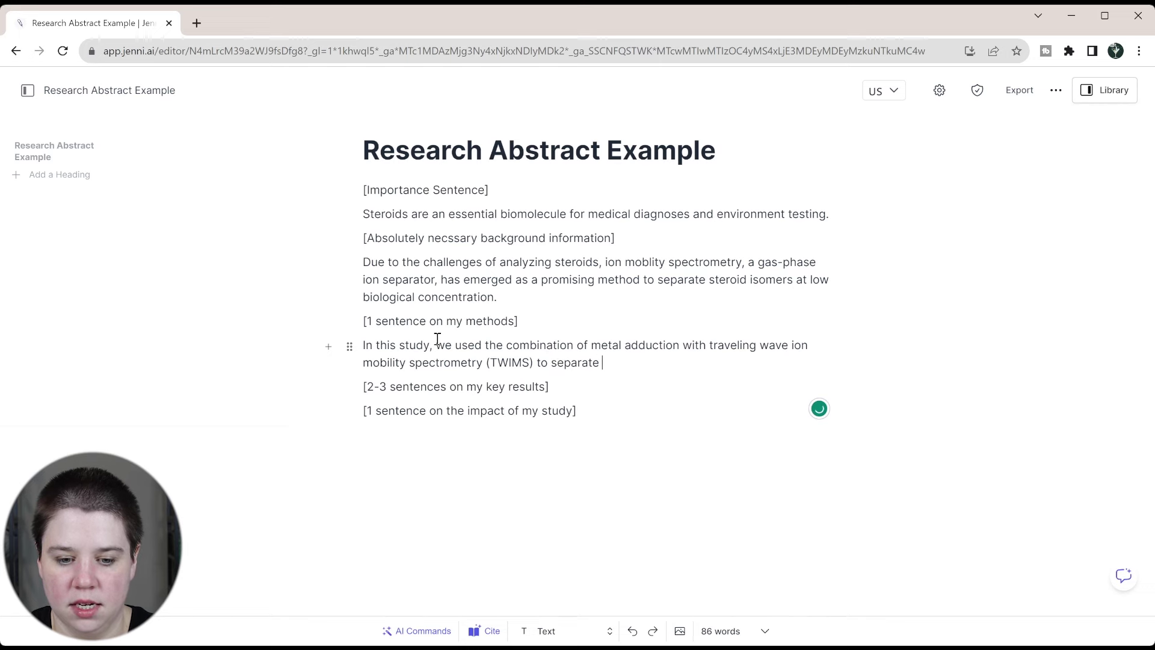
pyautogui.write(' steroid isome')
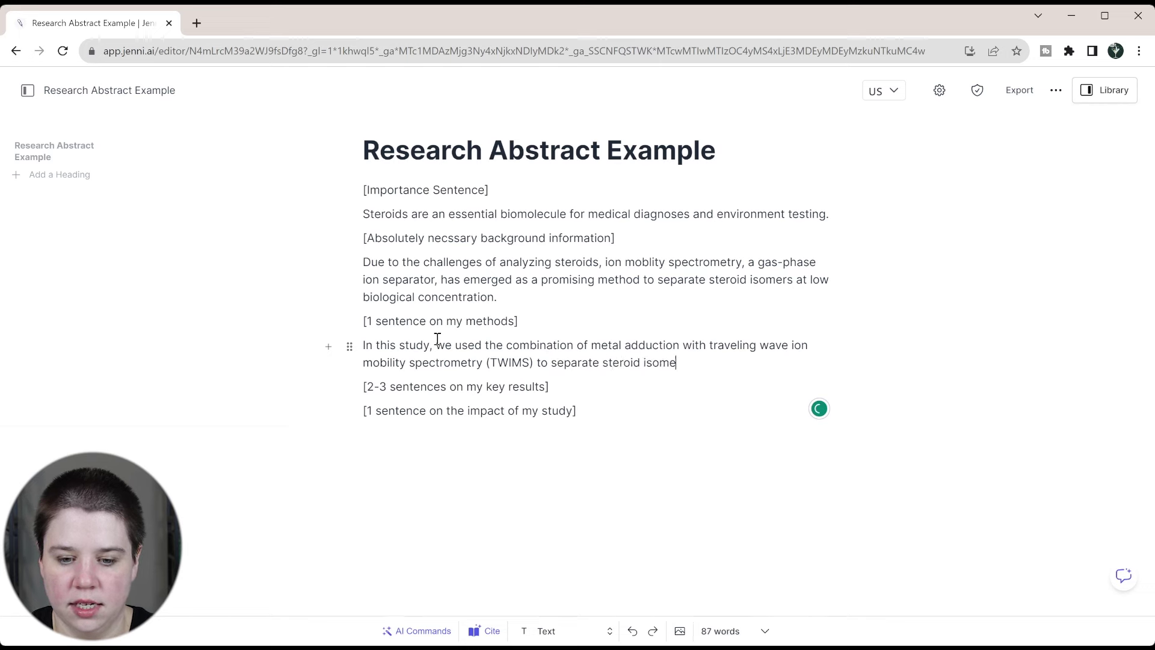
pyautogui.write('rs in a mi')
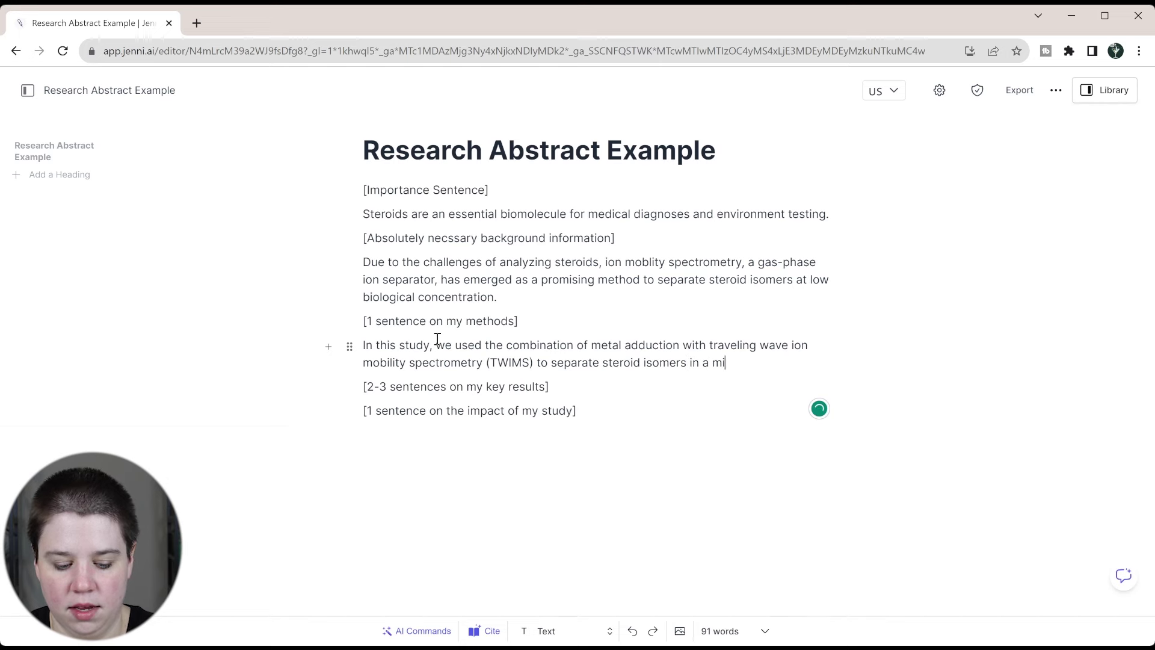
pyautogui.press('BackSpace')
pyautogui.press('BackSpace')
pyautogui.press('BackSpace')
pyautogui.press('BackSpace')
pyautogui.press('BackSpace')
pyautogui.write('mixtures.')
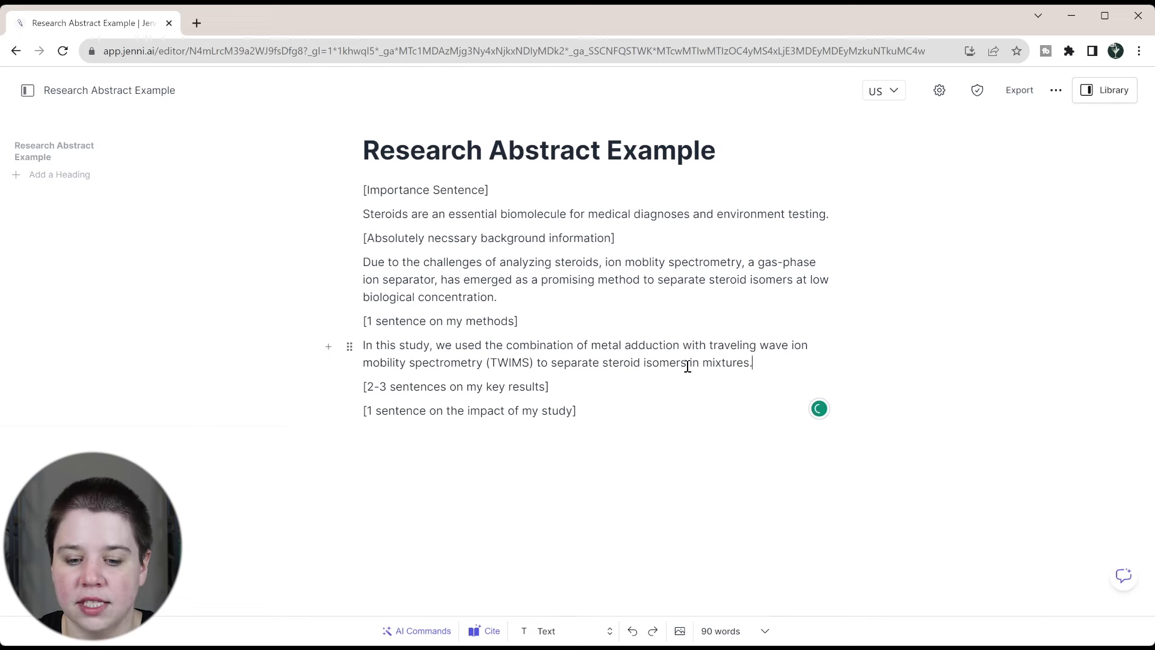
# - Insert '5 paris of' before 'steroid' in the methods sentence
pyautogui.write('5 paris of')
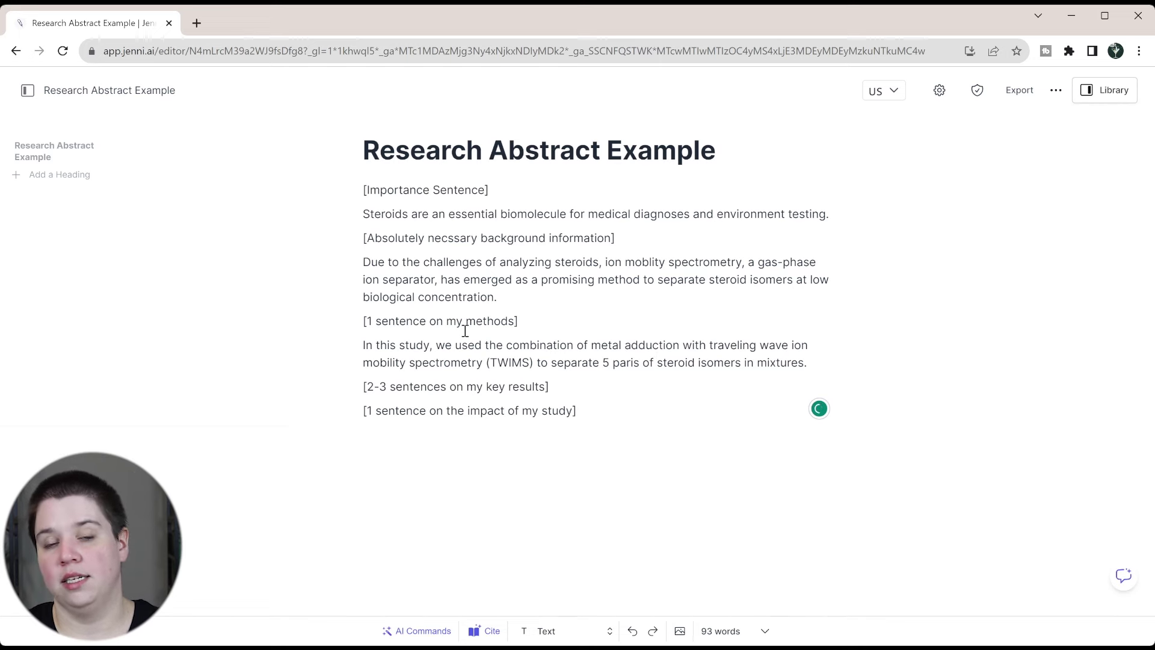
# - Under the key results placeholder, add the note '{ability to separate steroids}'
pyautogui.click(576, 387)
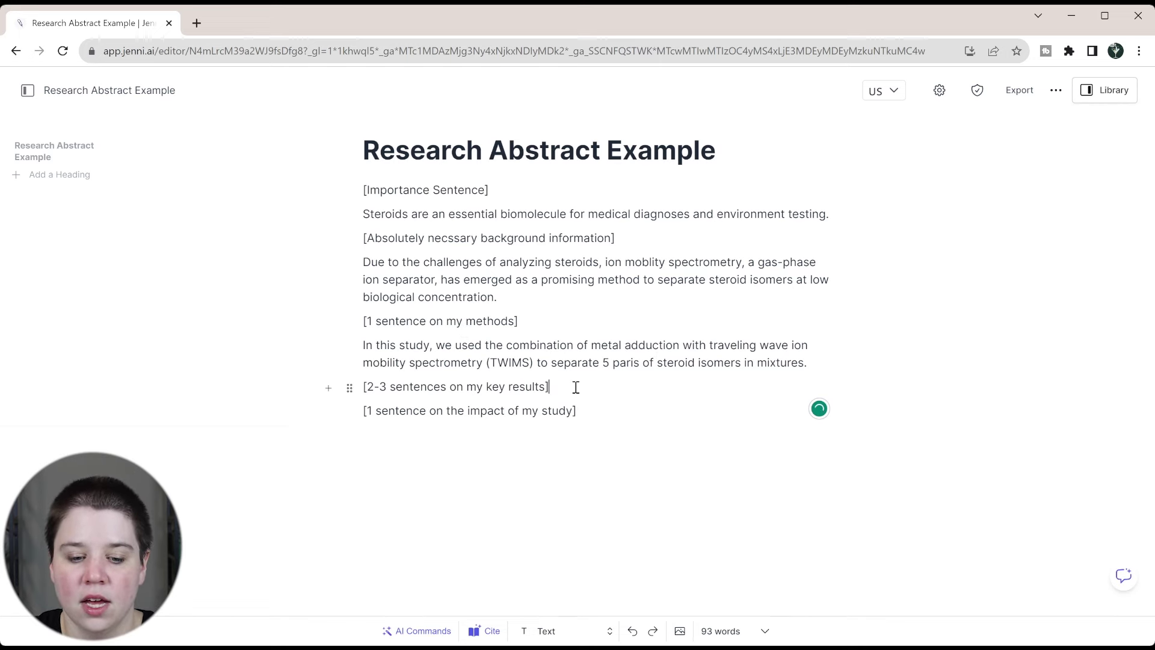
pyautogui.press('Return')
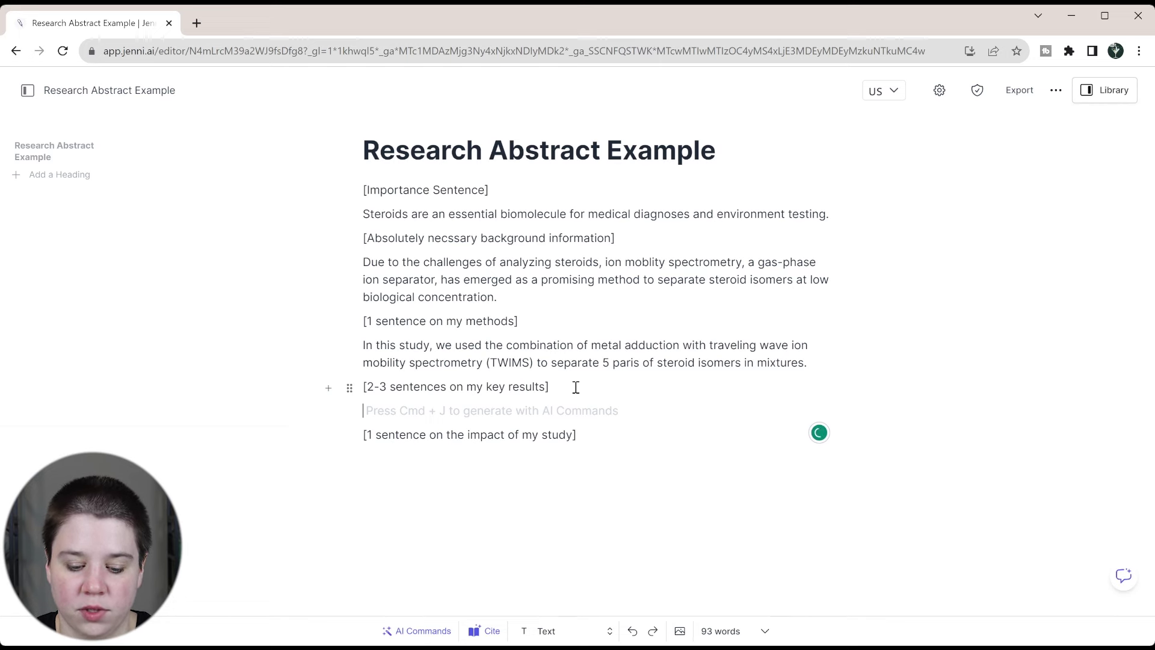
pyautogui.write('{')
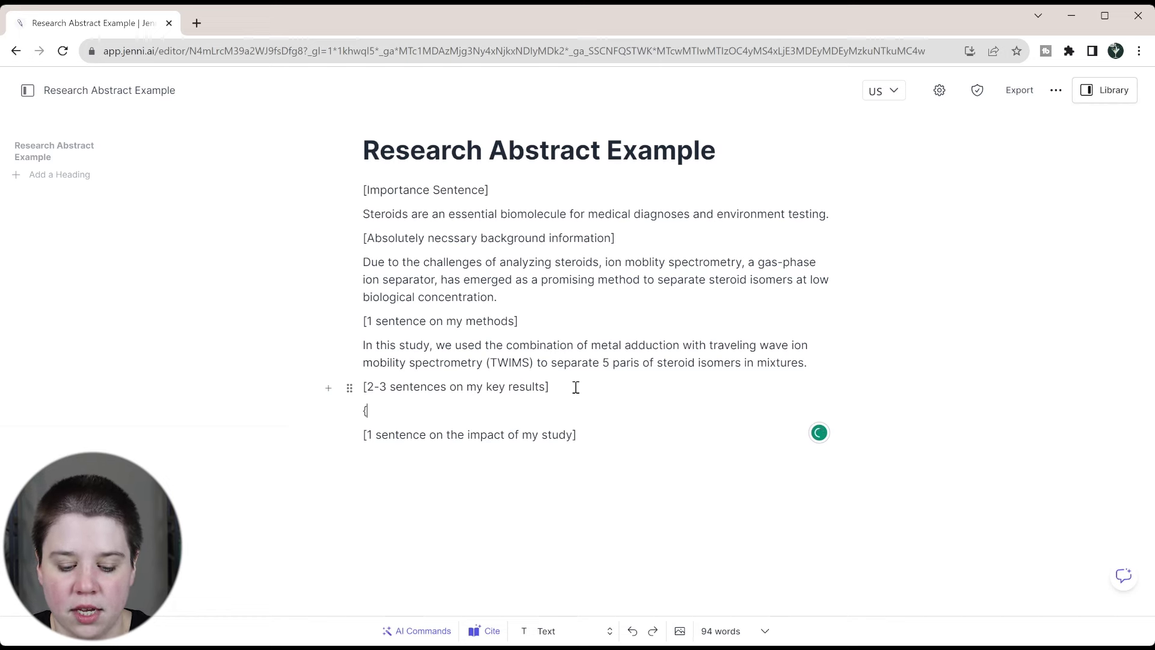
pyautogui.write('ability to separate with s')
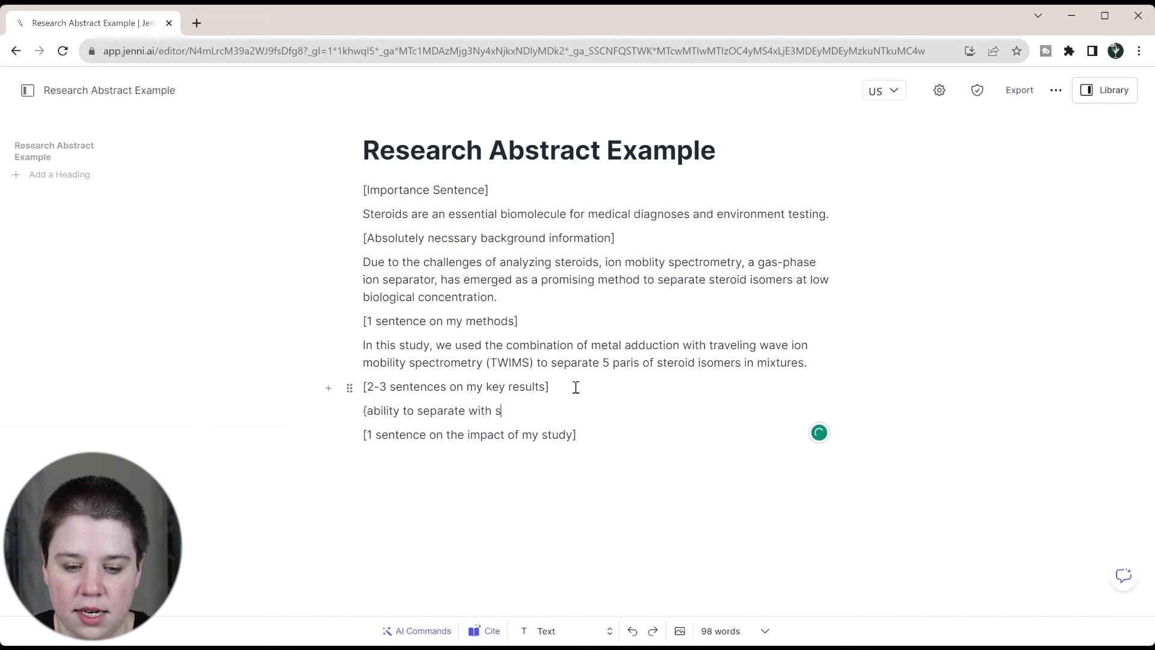
pyautogui.press('BackSpace')
pyautogui.press('BackSpace')
pyautogui.press('BackSpace')
pyautogui.press('BackSpace')
pyautogui.press('BackSpace')
pyautogui.press('BackSpace')
pyautogui.write('steroi')
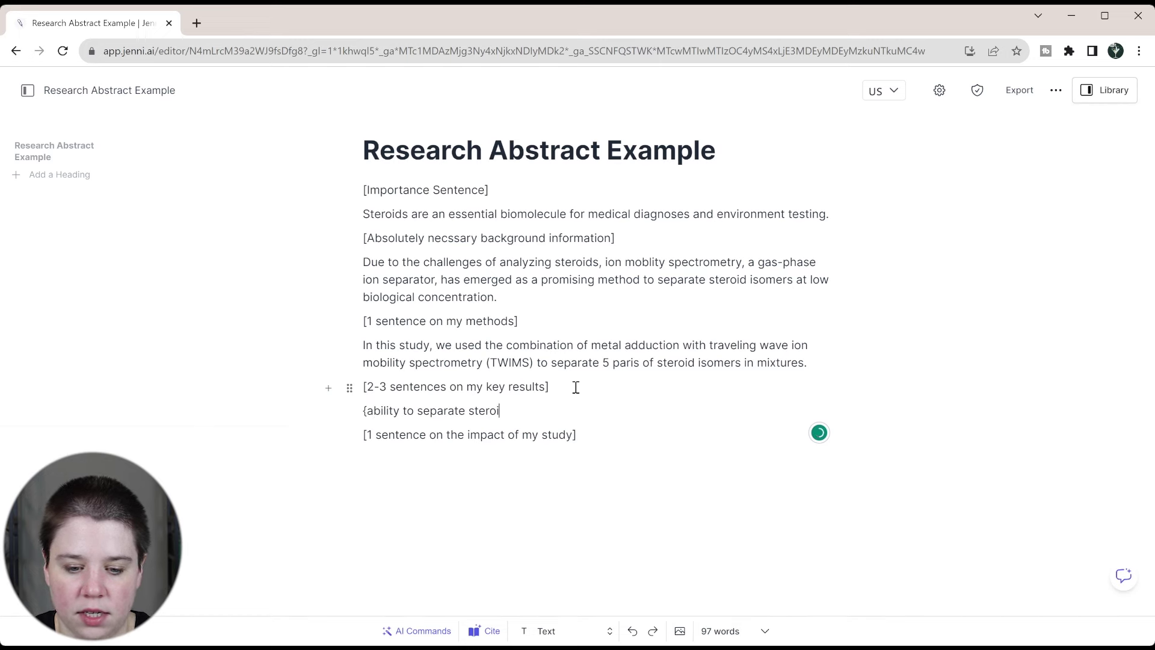
pyautogui.write('ds}')
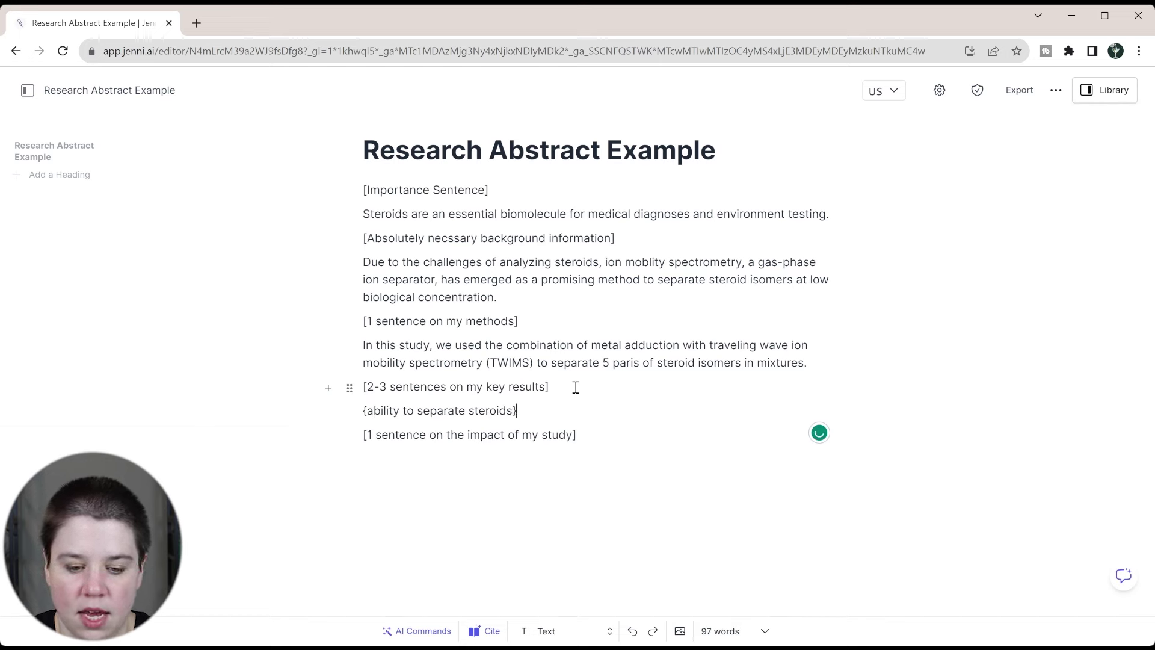
# - Add the notes '{Formation of a heterodimer}' and '{agreement of CCS}' below it
pyautogui.press('Return')
pyautogui.write('{')
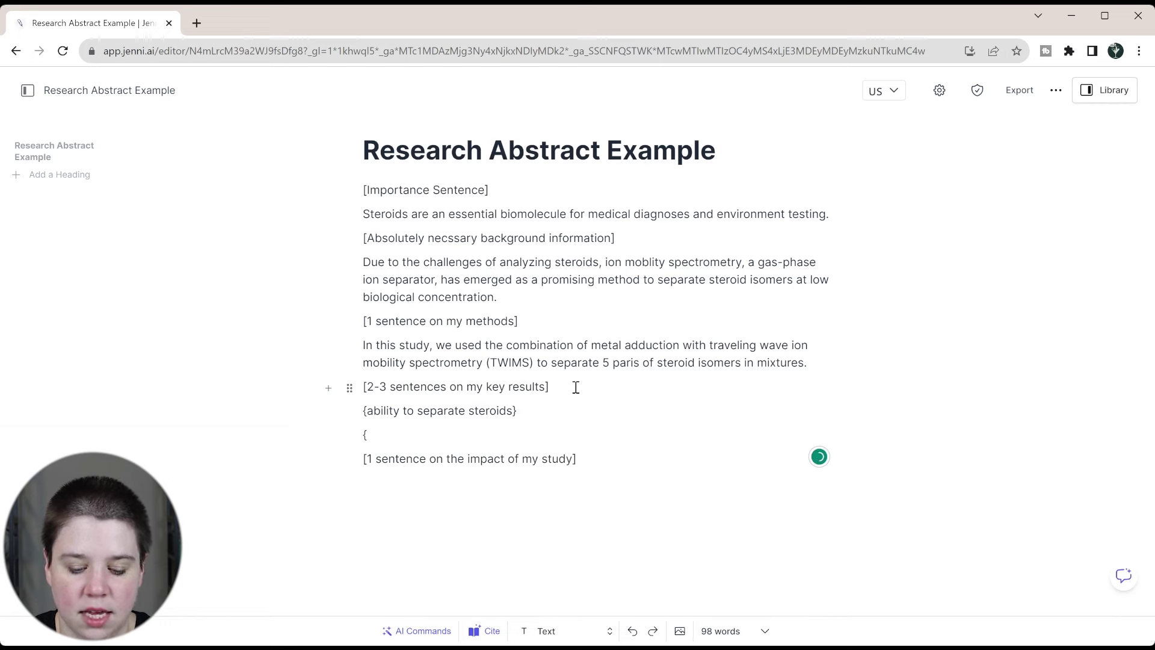
pyautogui.write('Format')
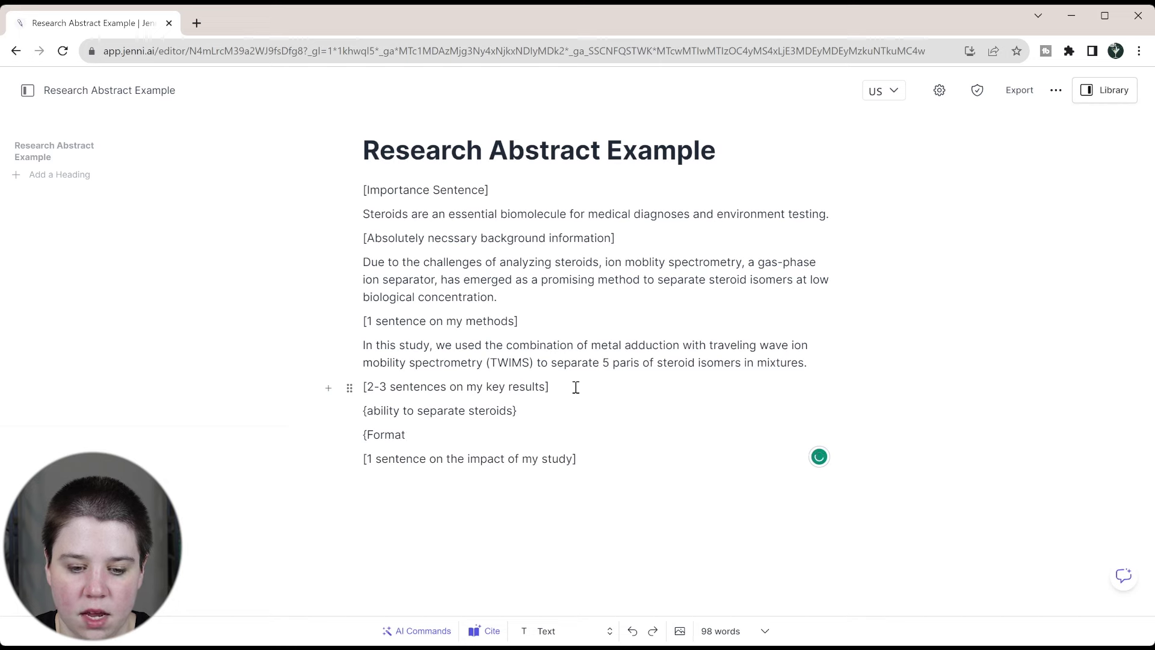
pyautogui.write('ion of a ')
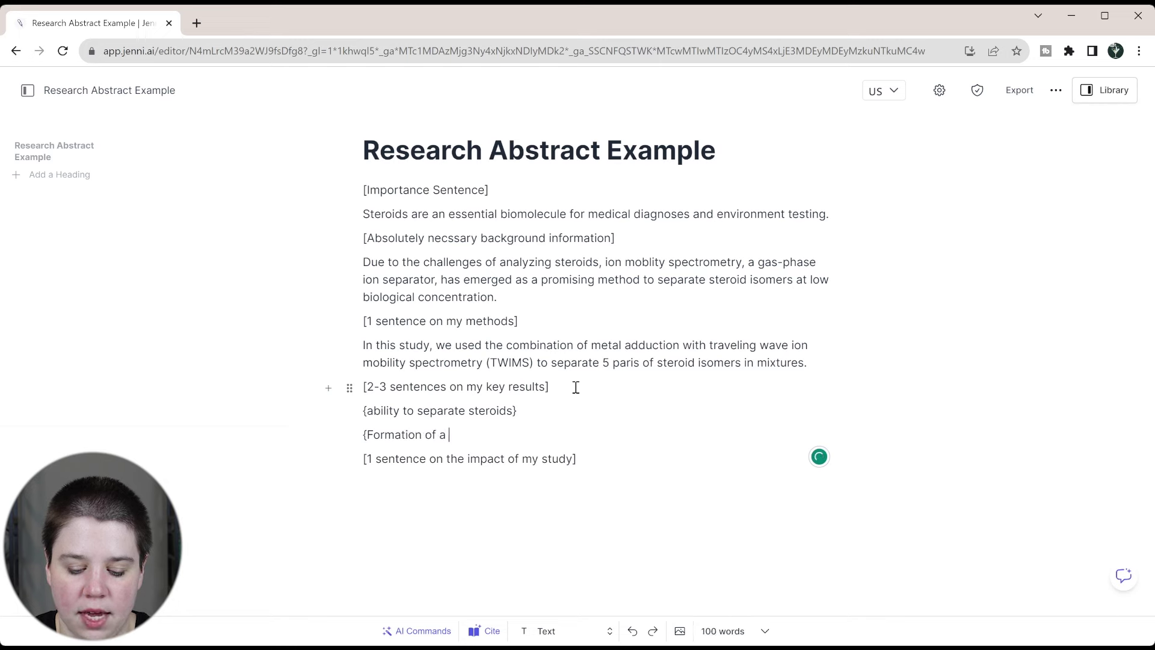
pyautogui.write('heterodimer')
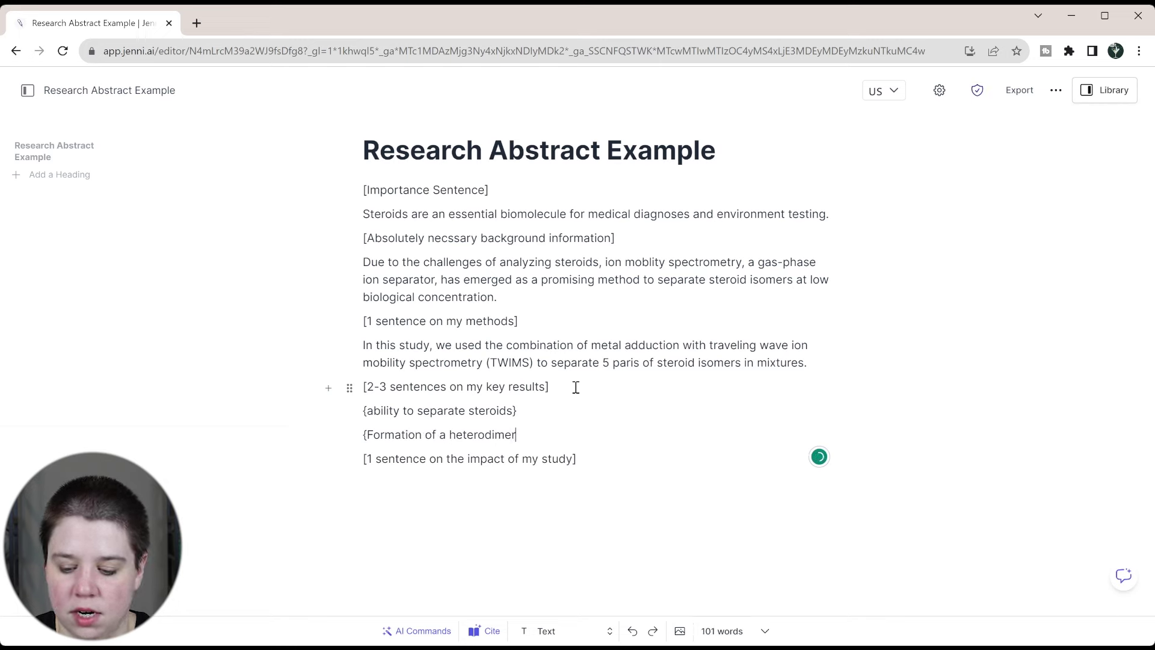
pyautogui.write('}')
pyautogui.press('Return')
pyautogui.write('{')
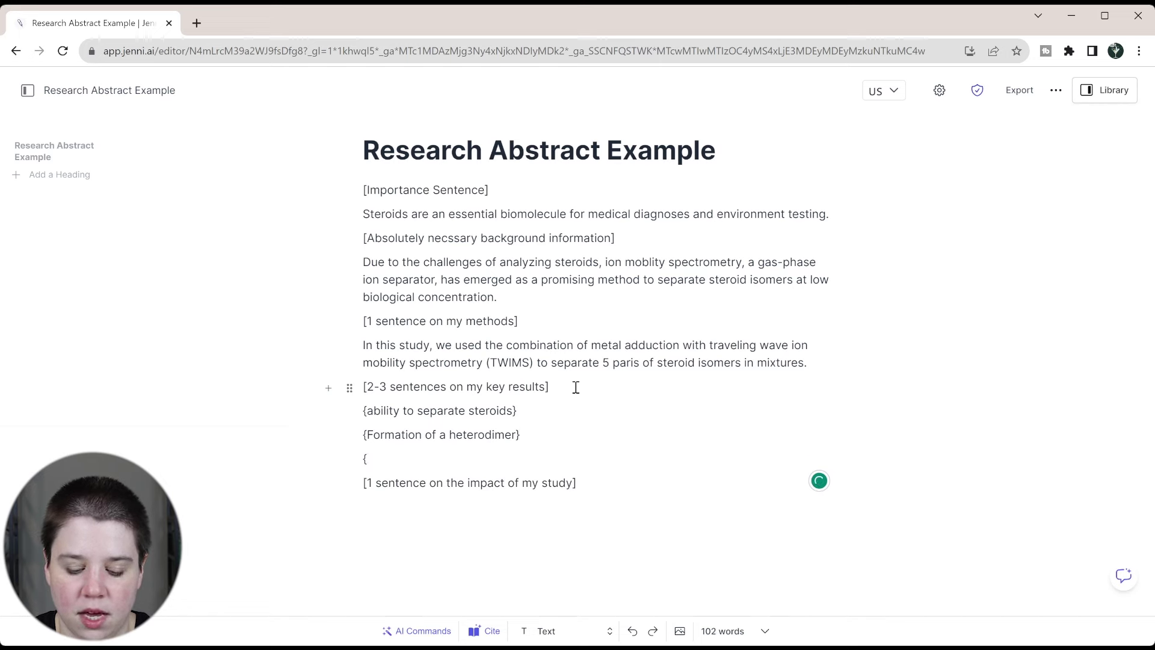
pyautogui.write('agreement of C')
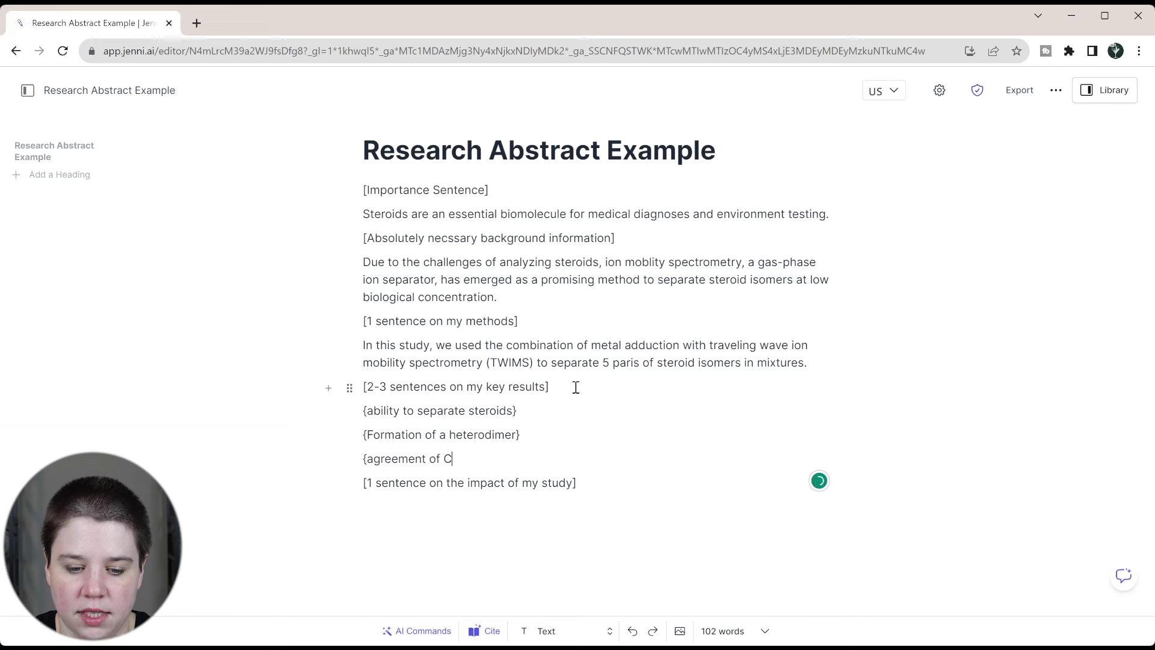
pyautogui.write('CS}')
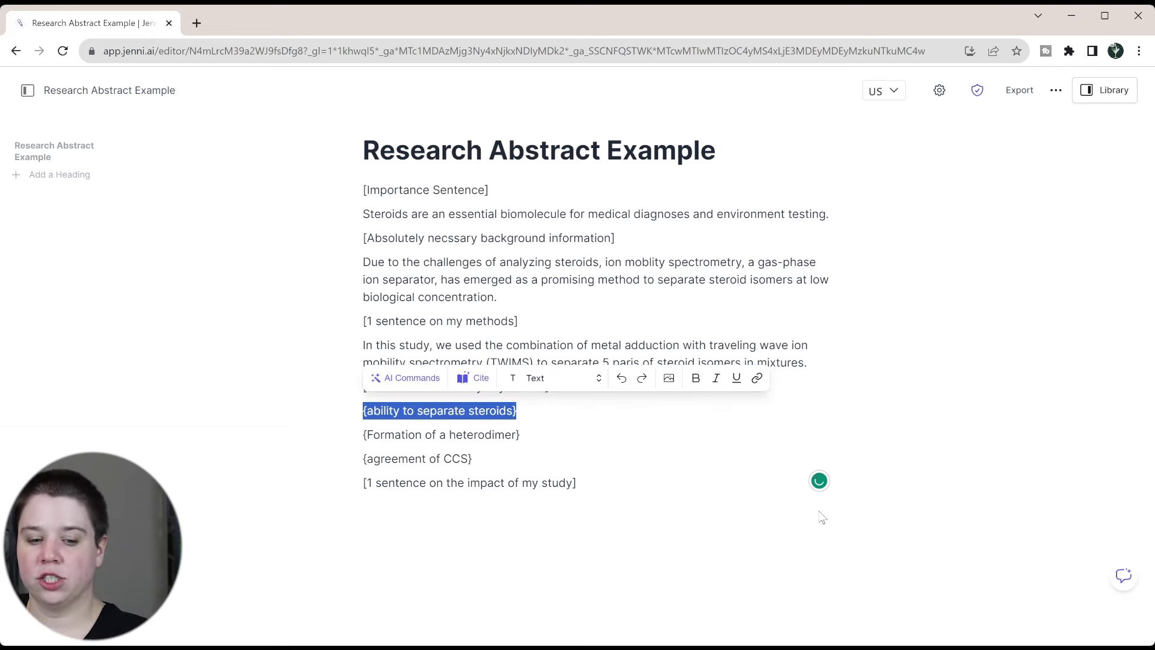
pyautogui.click(421, 380)
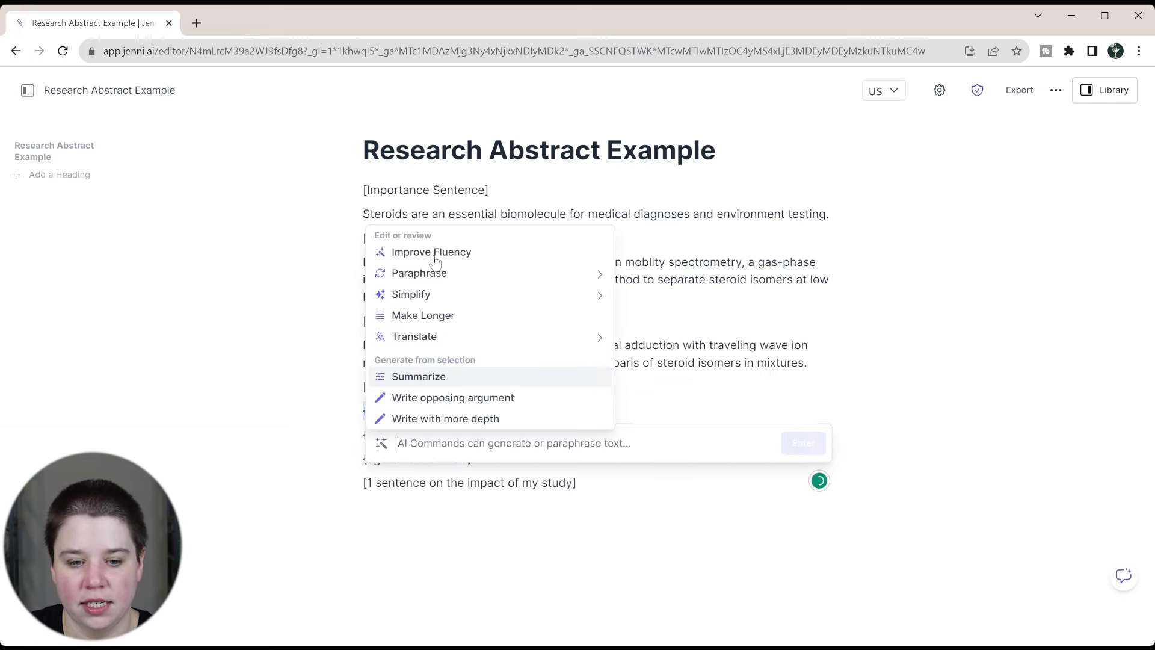
pyautogui.moveTo(436, 273)
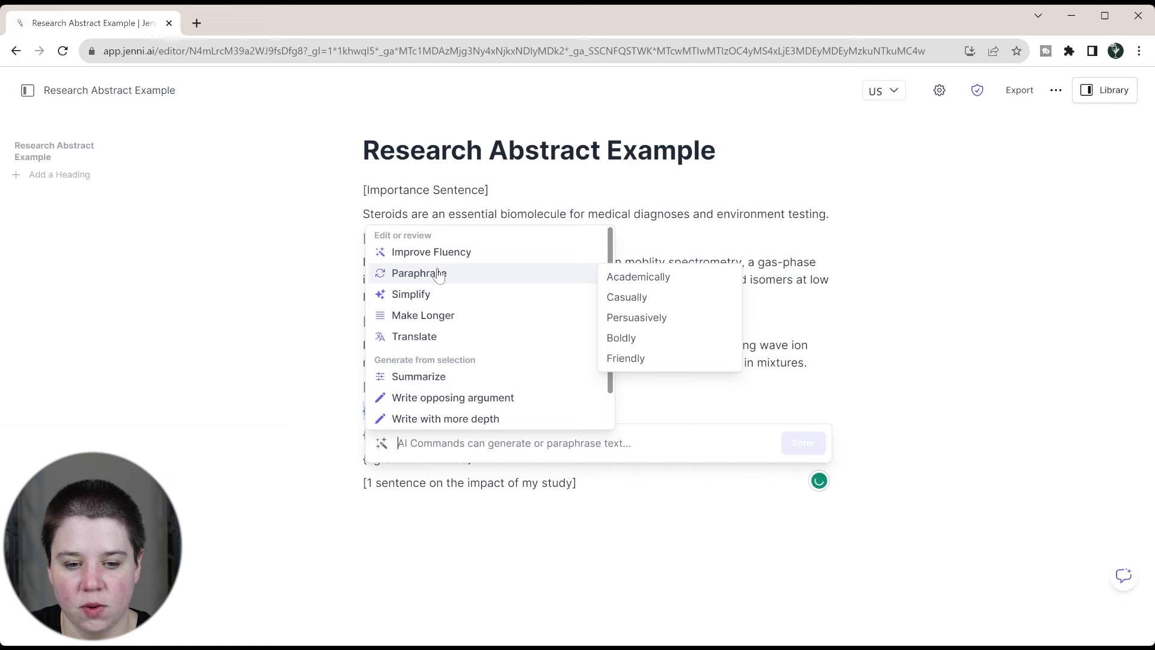
pyautogui.click(623, 282)
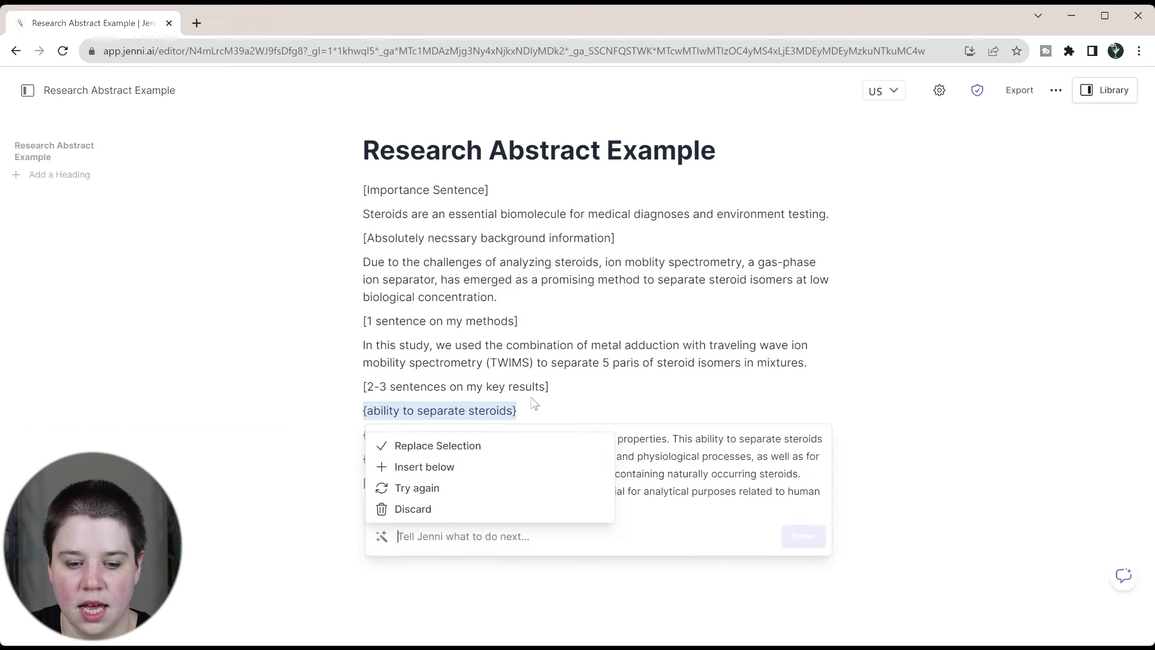
pyautogui.write('Can you write 1 sentence about how metal adduction was able to separate 4 of the 5 steroid isomer pairs?')
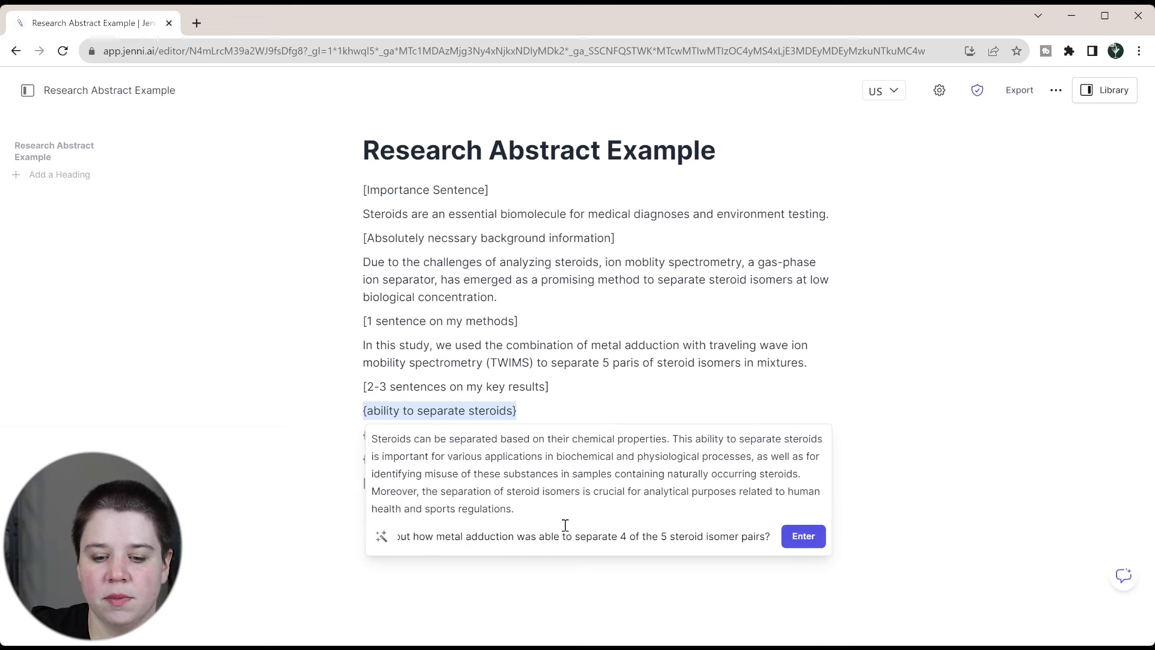
pyautogui.click(557, 536)
pyautogui.press('Home')
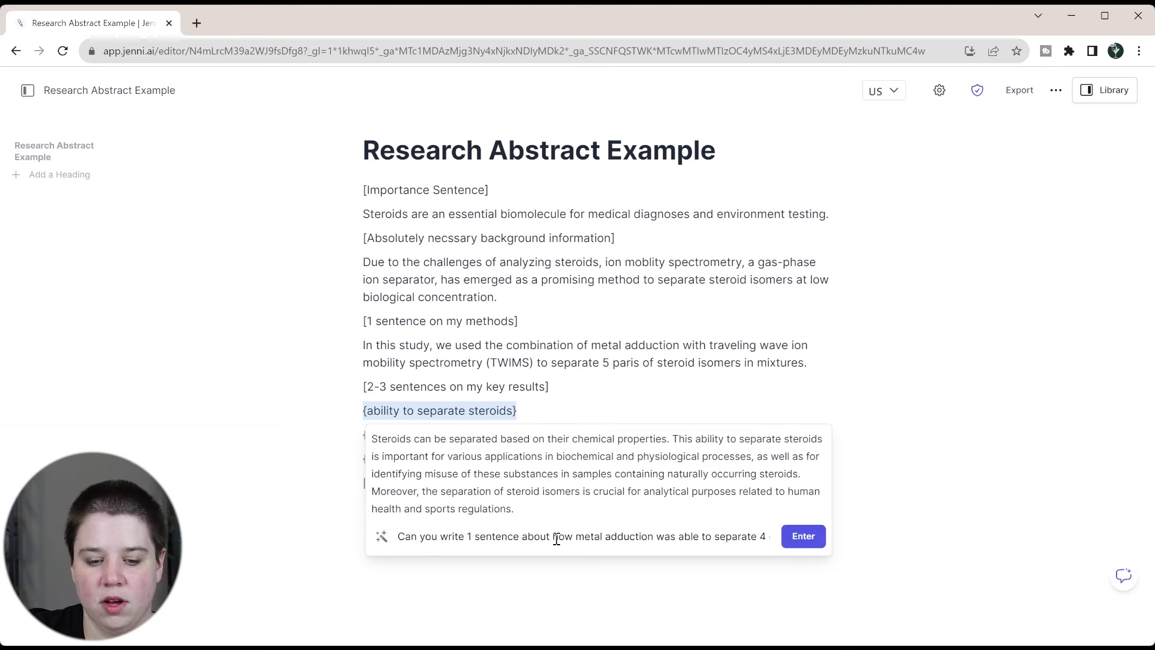
pyautogui.press('Right')
pyautogui.press('Right')
pyautogui.press('Right')
pyautogui.press('Right')
pyautogui.press('Right')
pyautogui.press('Right')
pyautogui.press('Right')
pyautogui.press('Right')
pyautogui.press('Right')
pyautogui.press('Right')
pyautogui.press('Right')
pyautogui.press('Right')
pyautogui.press('Right')
pyautogui.press('Right')
pyautogui.press('Right')
pyautogui.press('Right')
pyautogui.press('Right')
pyautogui.press('Right')
pyautogui.press('Right')
pyautogui.press('Right')
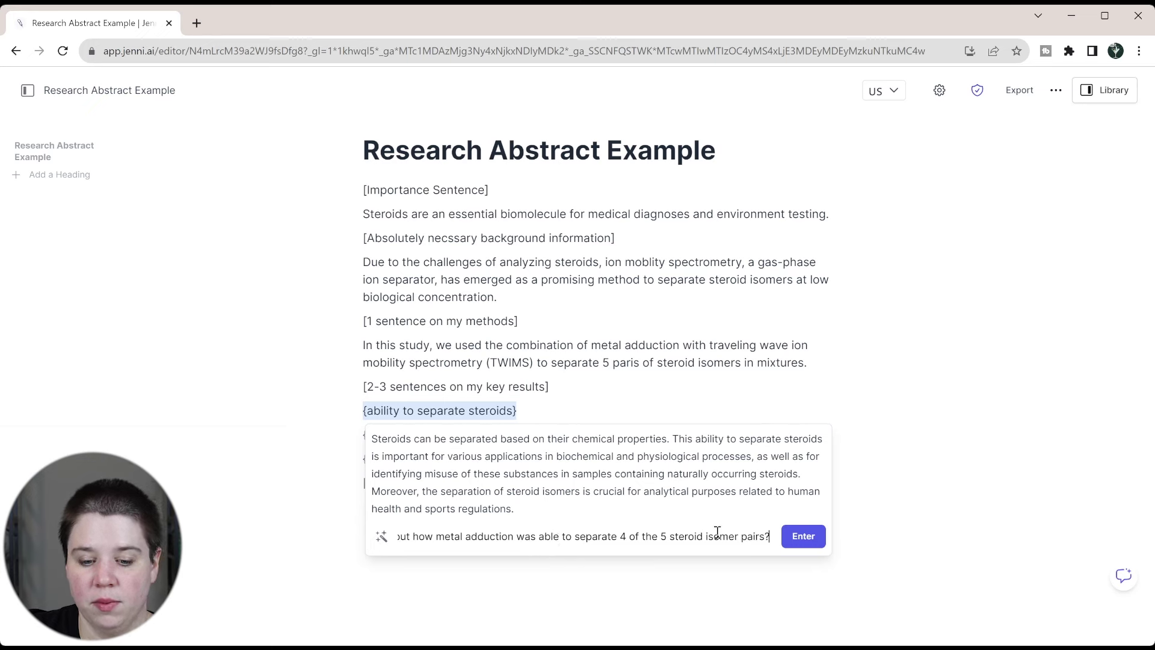
pyautogui.click(800, 537)
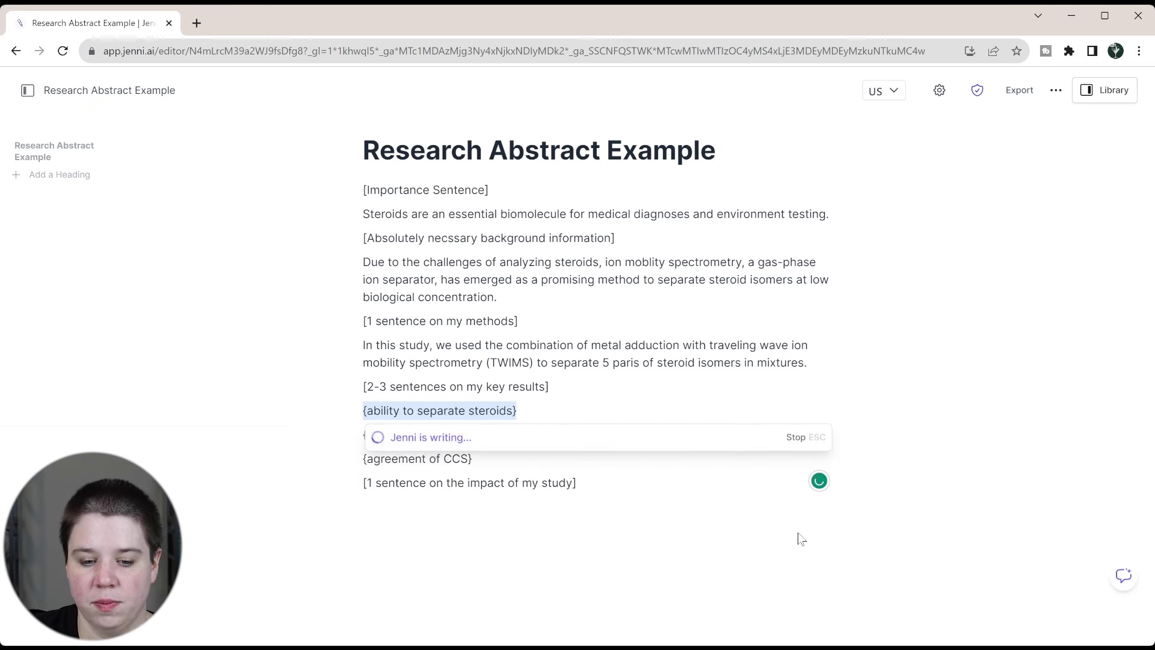
pyautogui.moveTo(527, 468); pyautogui.dragTo(720, 438)
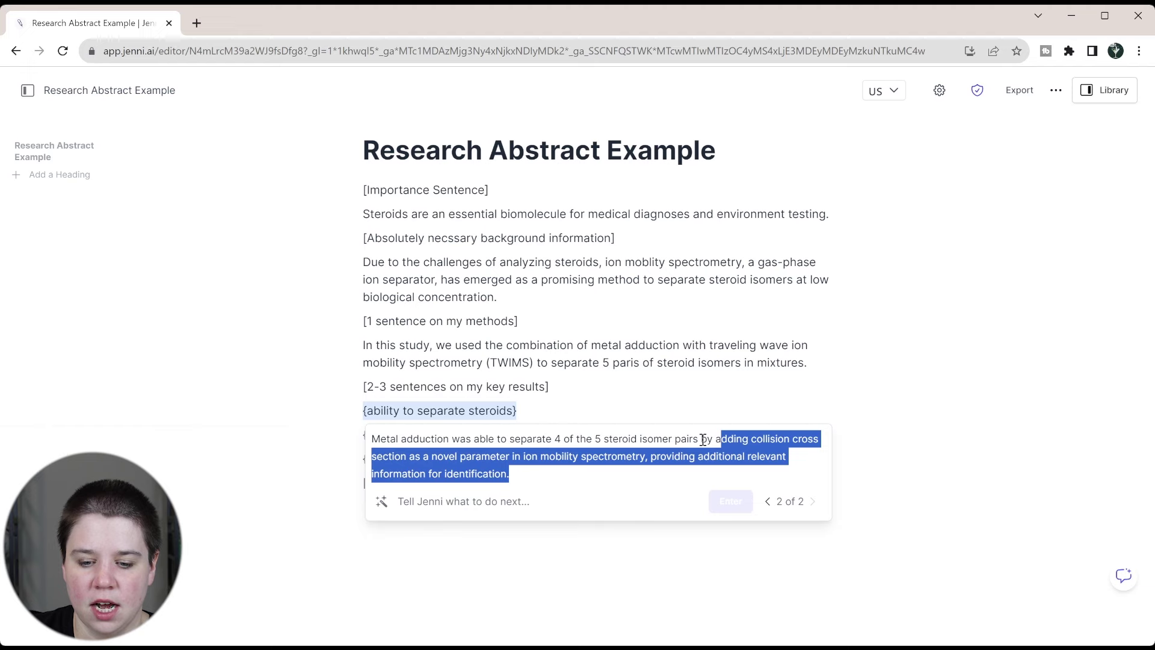
pyautogui.moveTo(698, 439); pyautogui.dragTo(335, 426)
pyautogui.click(525, 419)
pyautogui.click(534, 413)
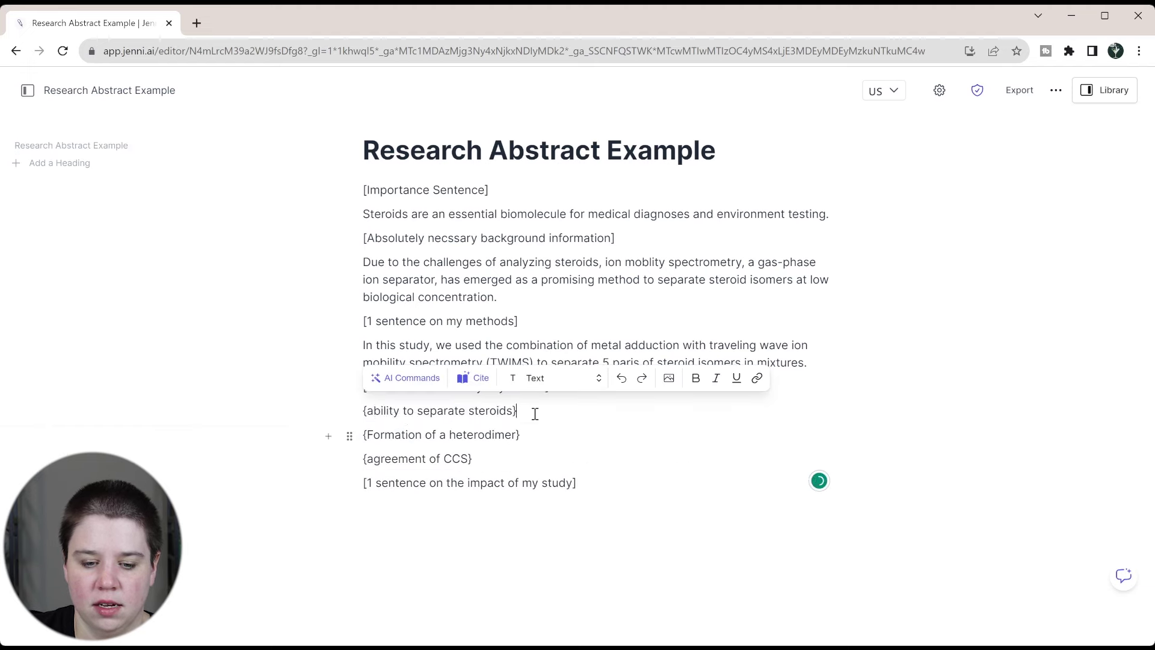
# - Replace the steroids note with 'The use of group I metal adduction…separate 4 of the 5 isomer pairs'
pyautogui.press('Return')
pyautogui.press('Return')
pyautogui.press('Return')
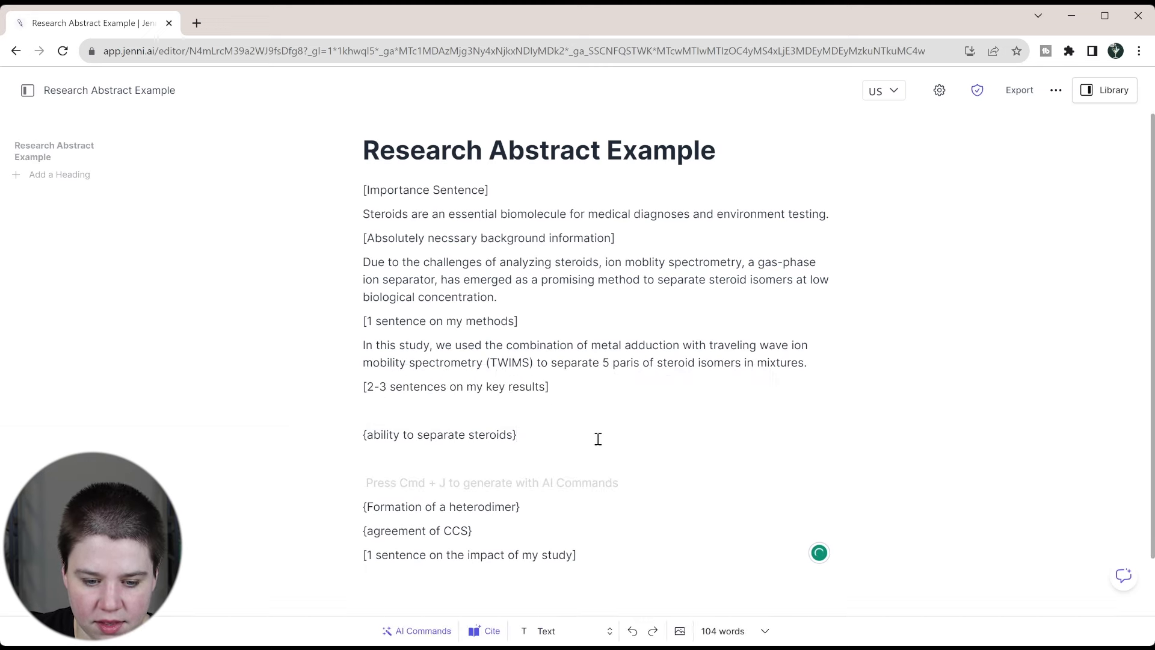
pyautogui.hotkey('ctrl', 'z')
pyautogui.click(534, 415)
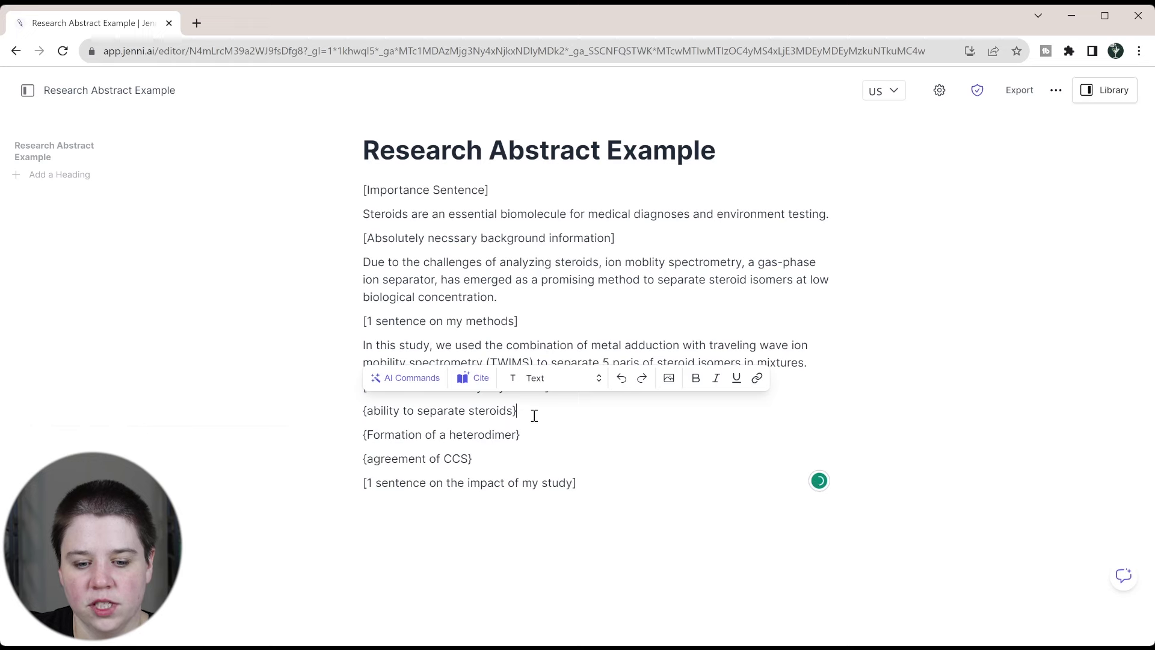
pyautogui.moveTo(534, 415); pyautogui.dragTo(343, 413)
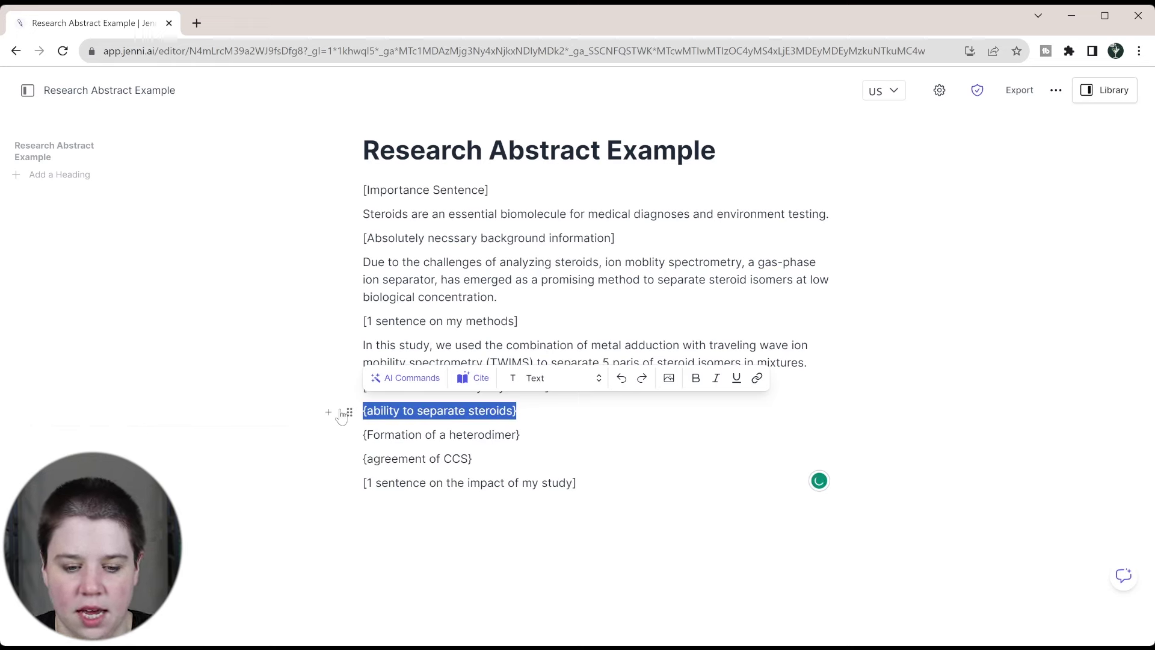
pyautogui.write('The use of j')
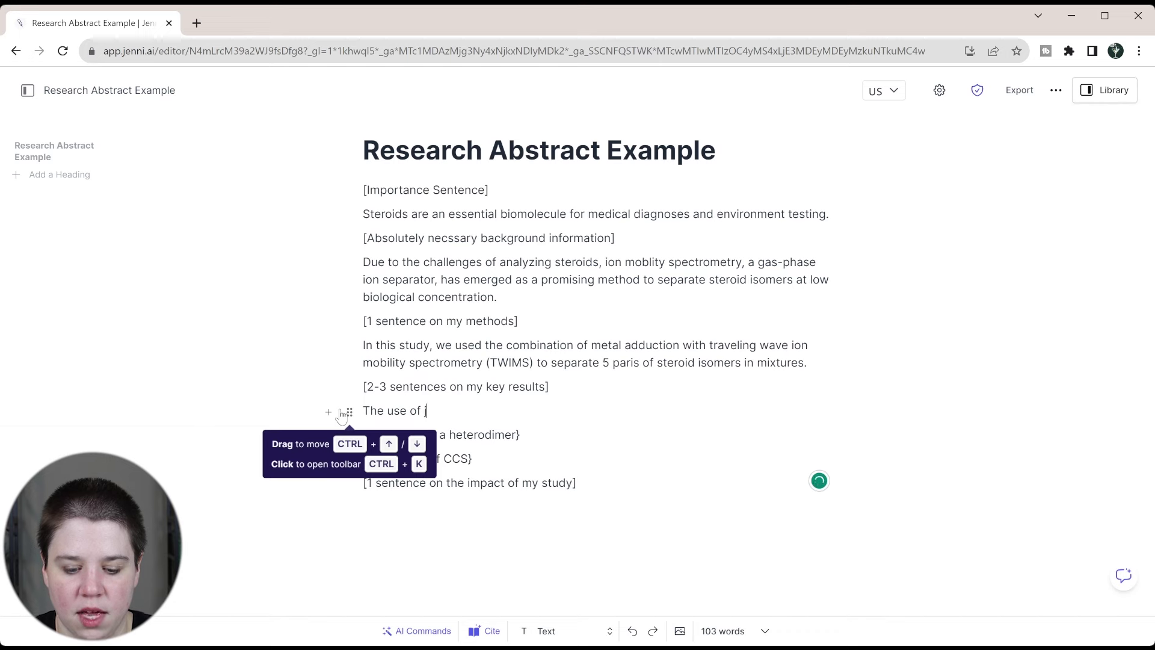
pyautogui.press('BackSpace')
pyautogui.write('g')
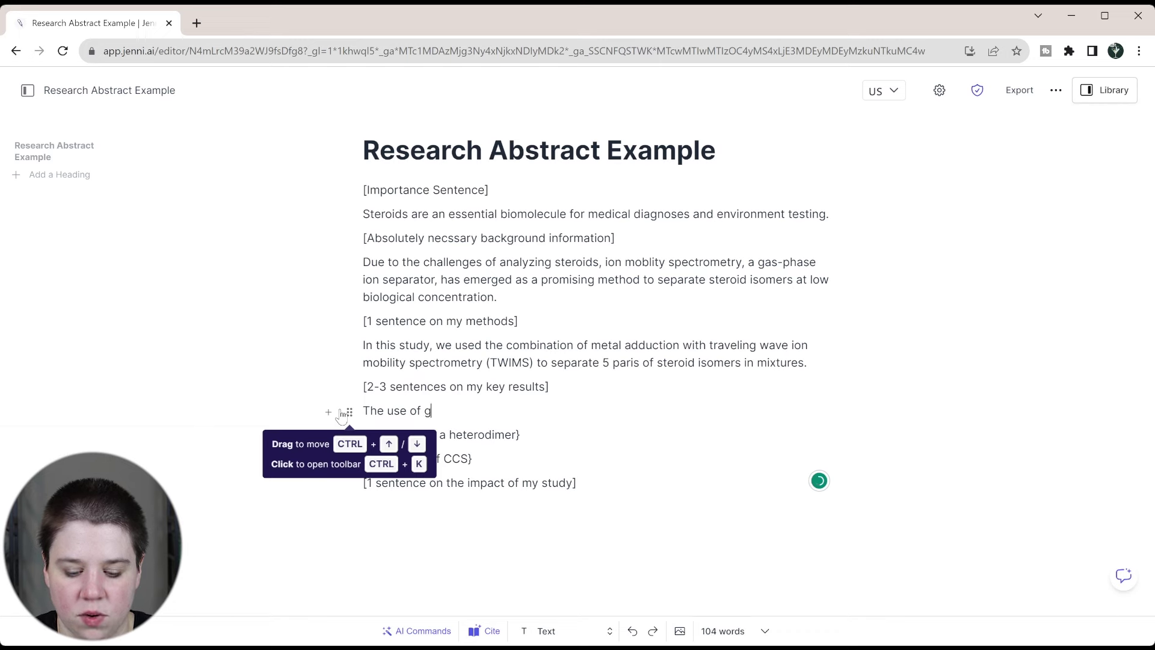
pyautogui.write('roup I ')
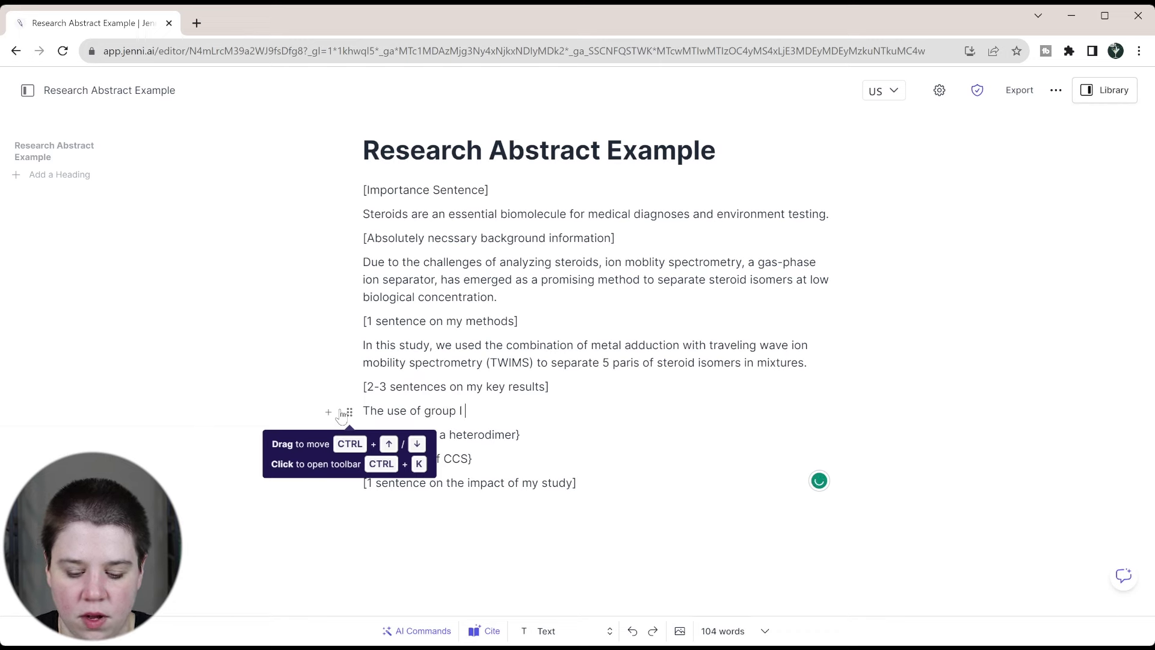
pyautogui.write('metal adduc')
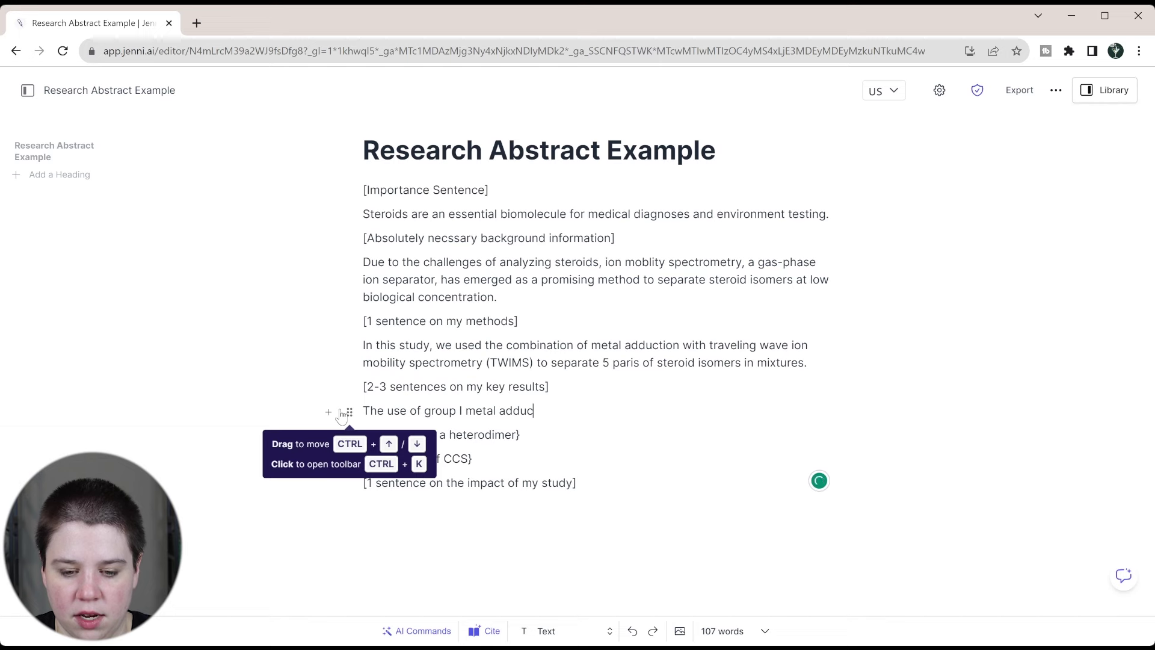
pyautogui.write('tion was able to s')
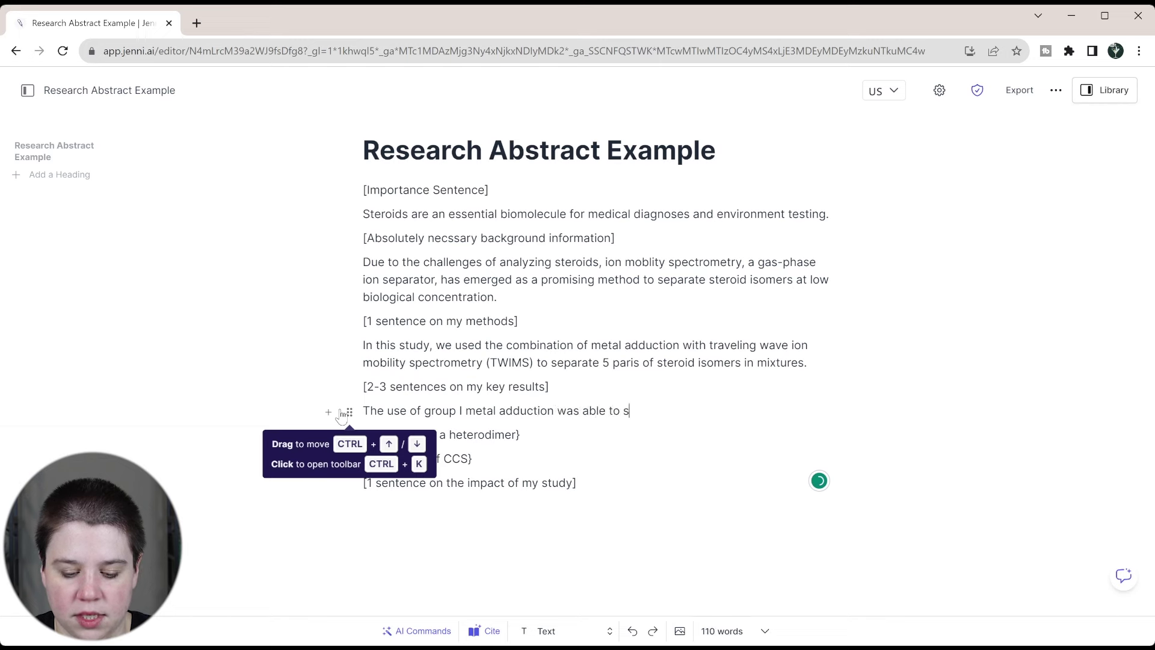
pyautogui.write('eparate ')
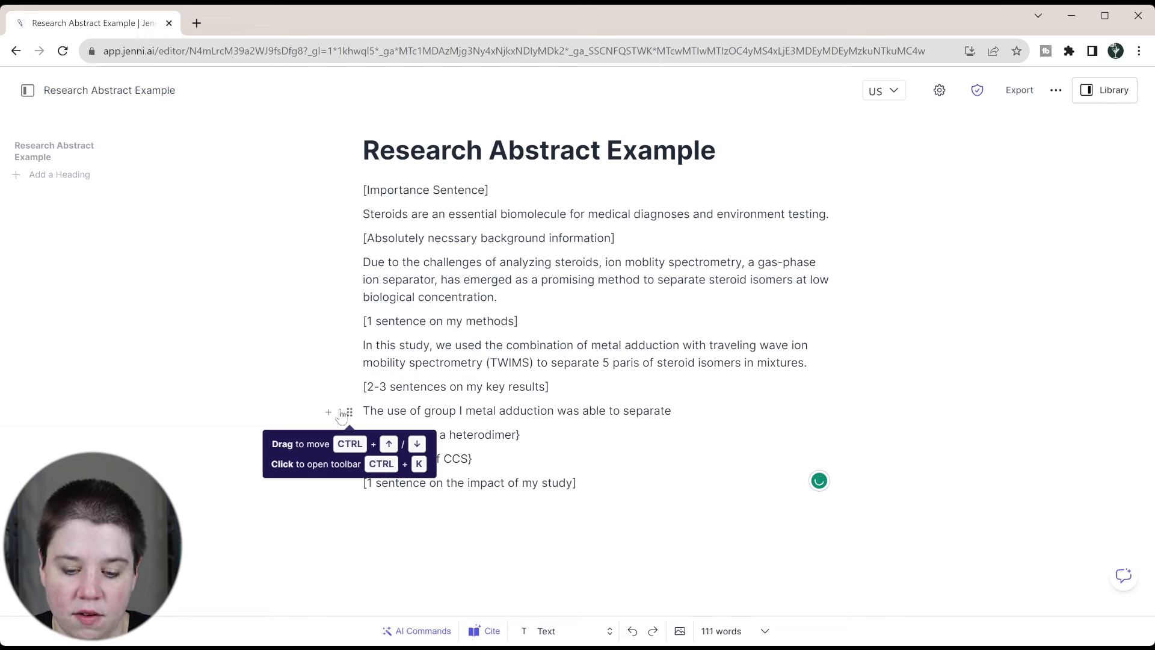
pyautogui.write('4 of the 5 ')
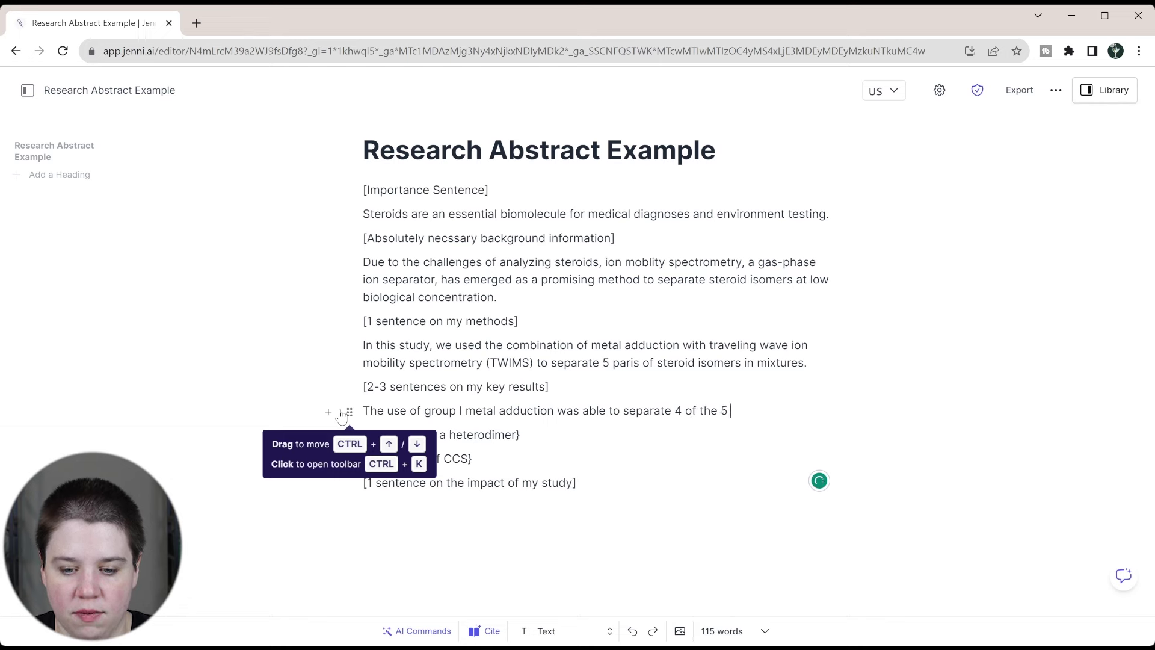
pyautogui.write('isomer pairs at a r')
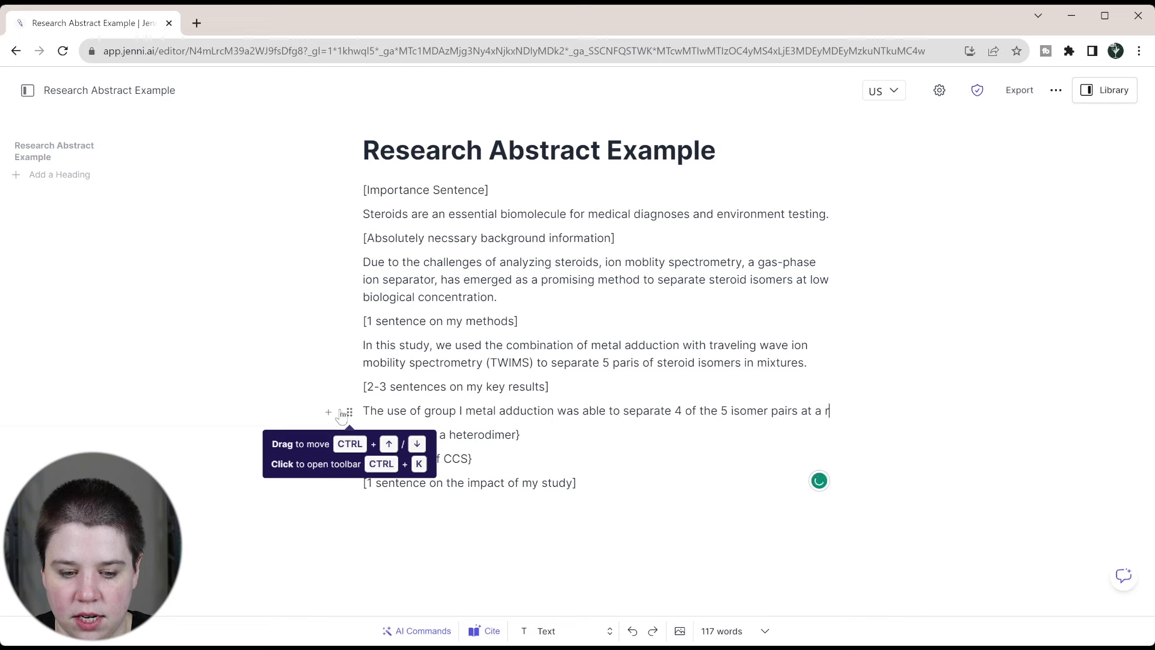
pyautogui.write('esolution value abo')
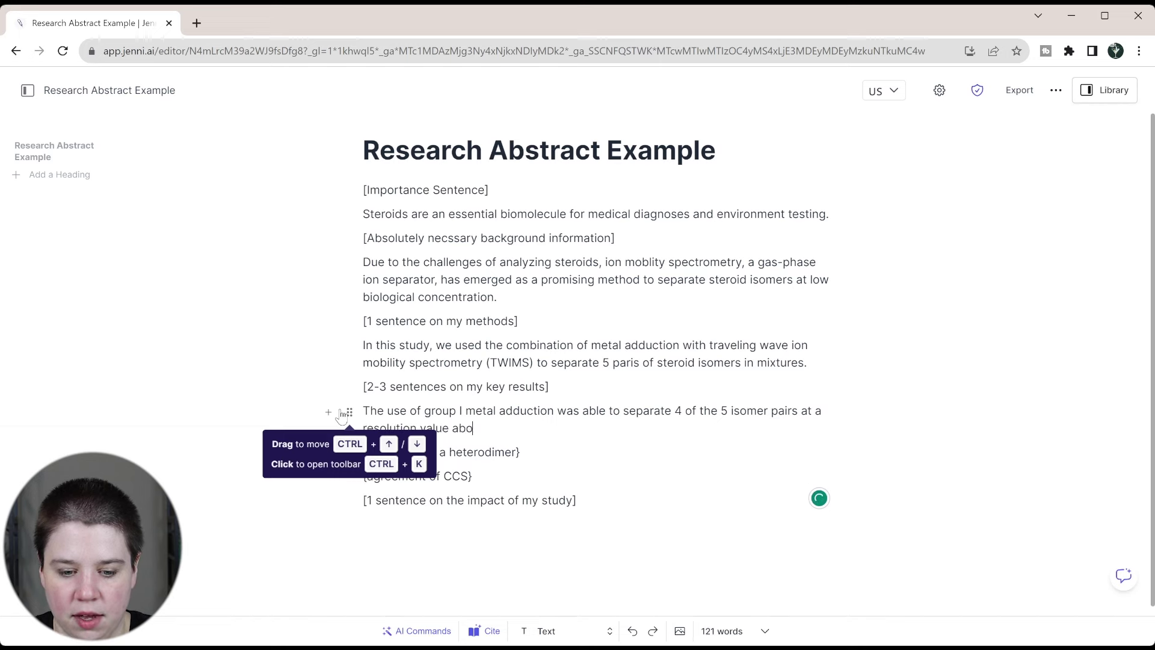
pyautogui.write('ve 1.5')
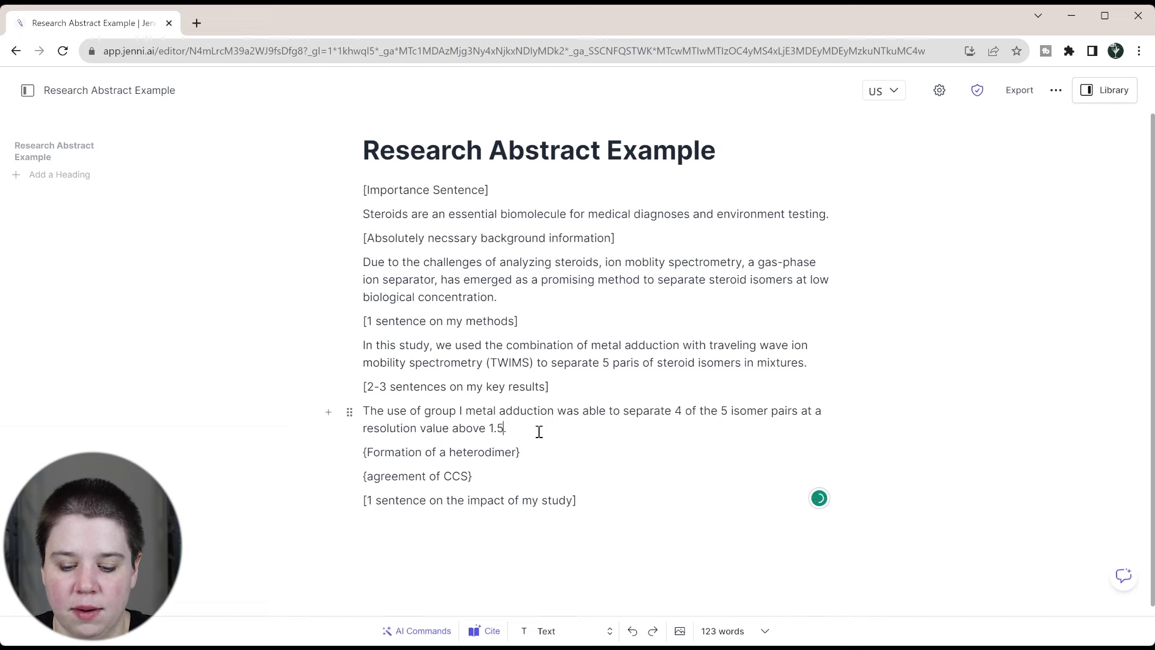
# - Add '(mean resolution value = 1.76)' and begin the sentence on the heterodimer-blocked isomer pair
pyautogui.write('(mean re')
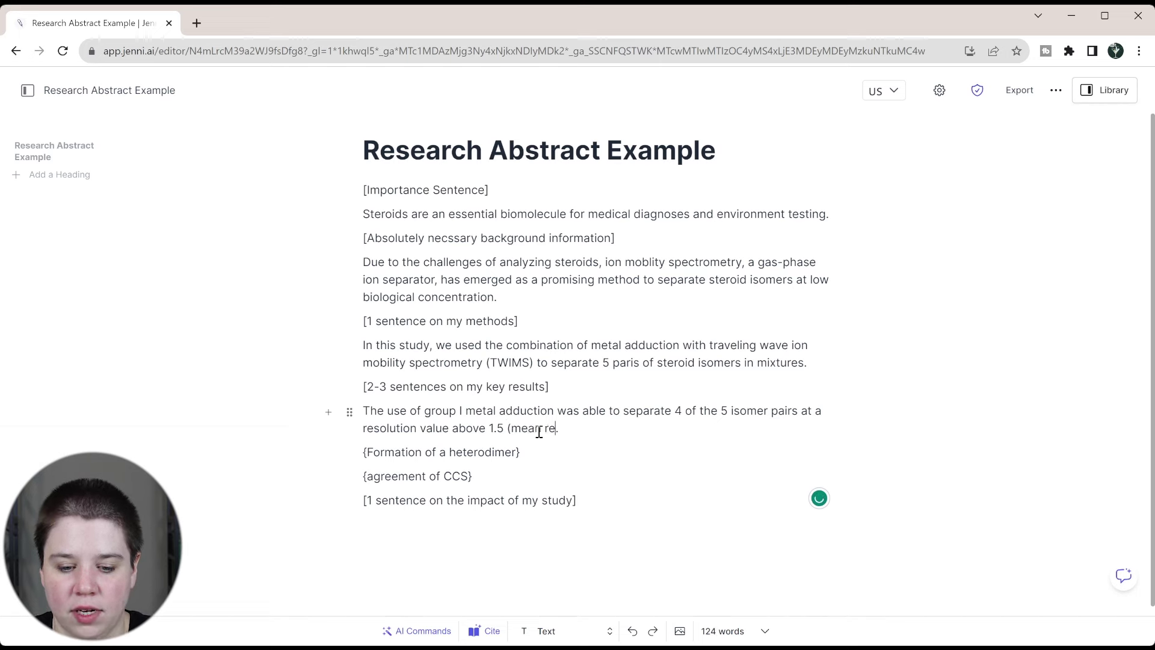
pyautogui.write('solution value')
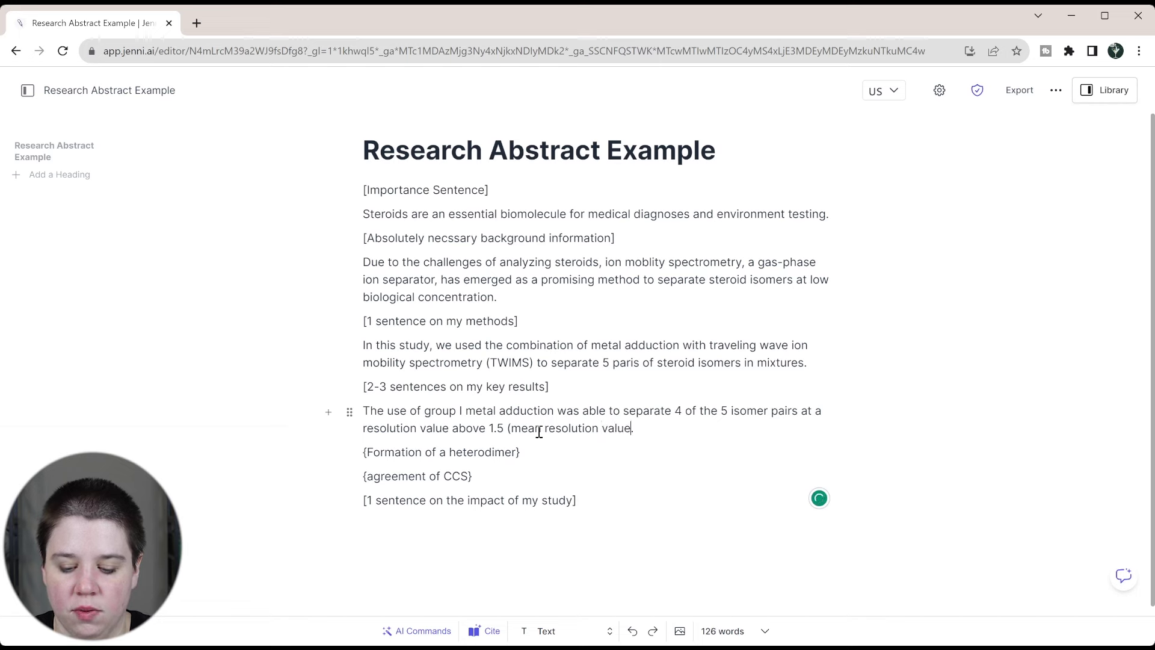
pyautogui.write(' = )')
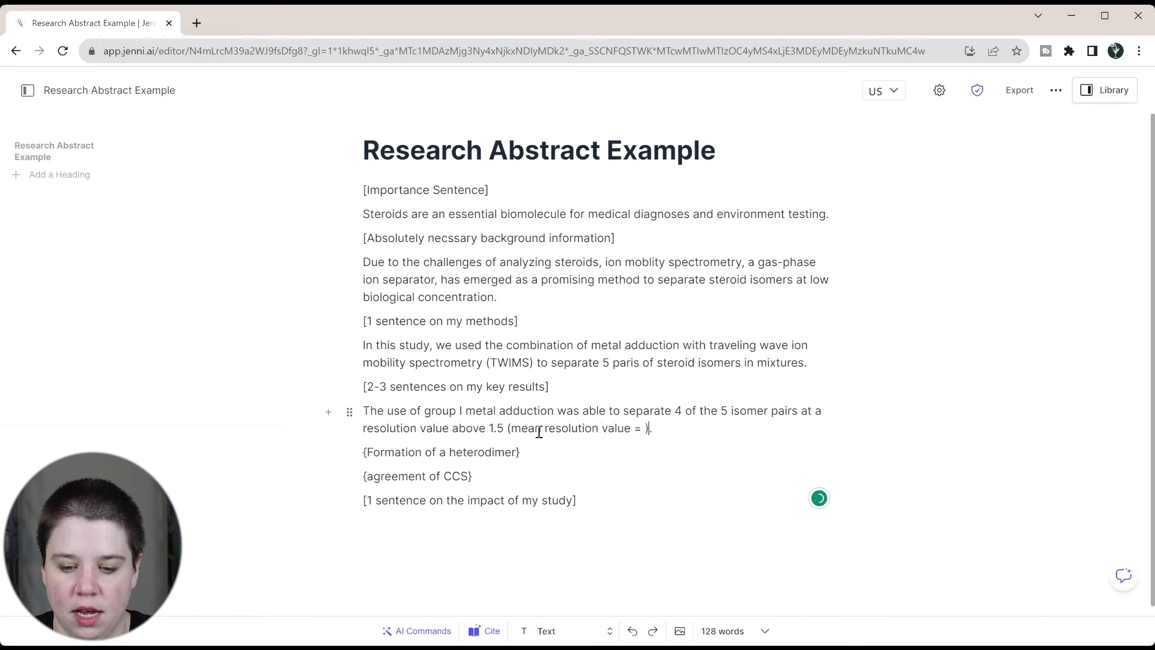
pyautogui.write('1.76')
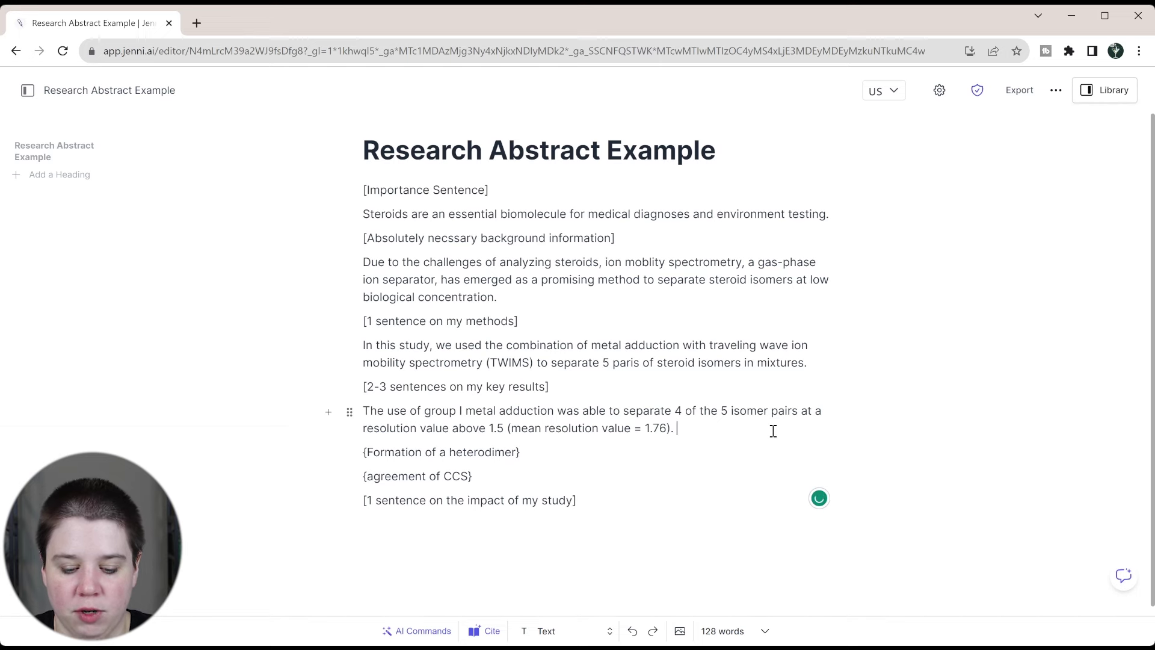
pyautogui.write('The')
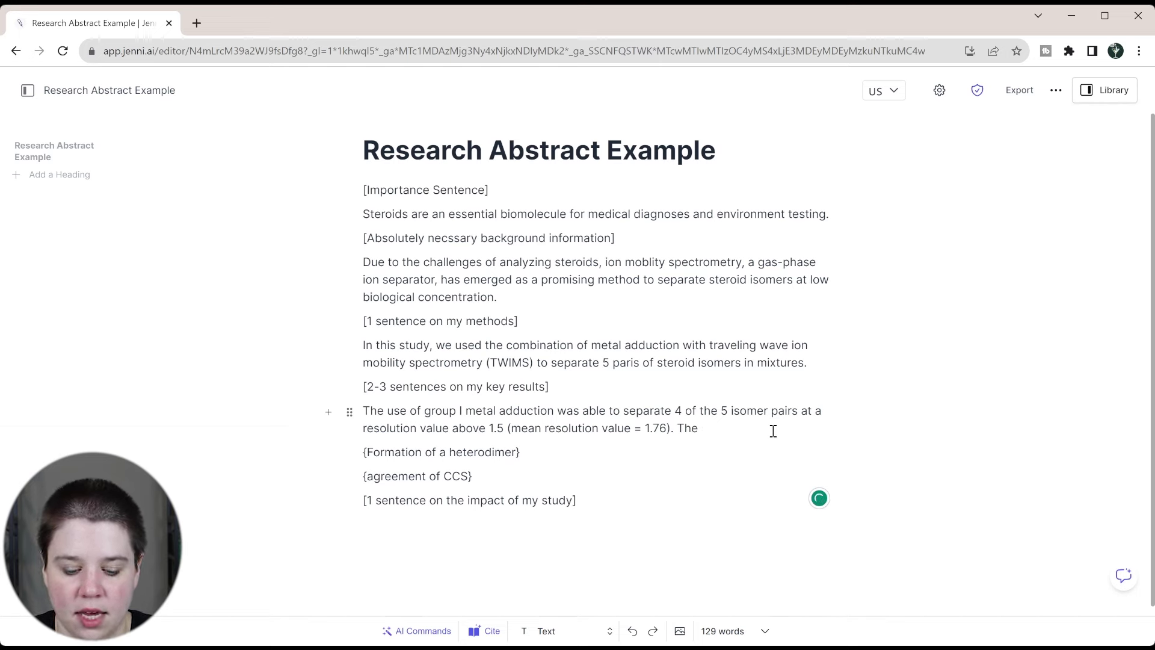
pyautogui.press('BackSpace')
pyautogui.press('BackSpace')
pyautogui.press('BackSpace')
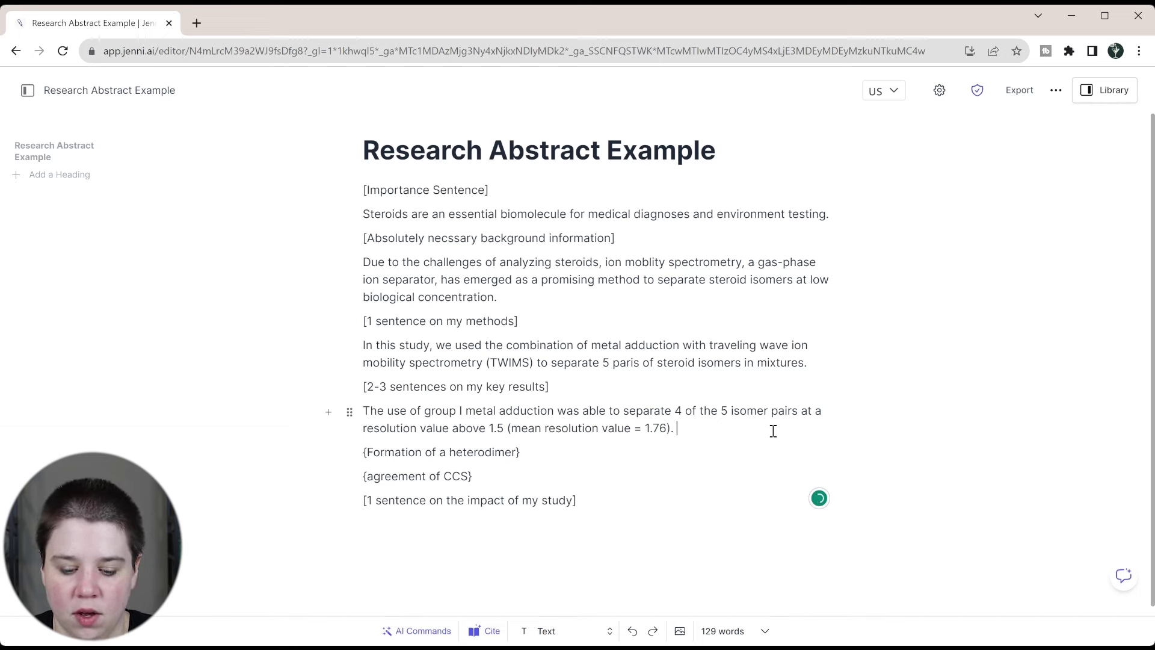
pyautogui.write('One pair o')
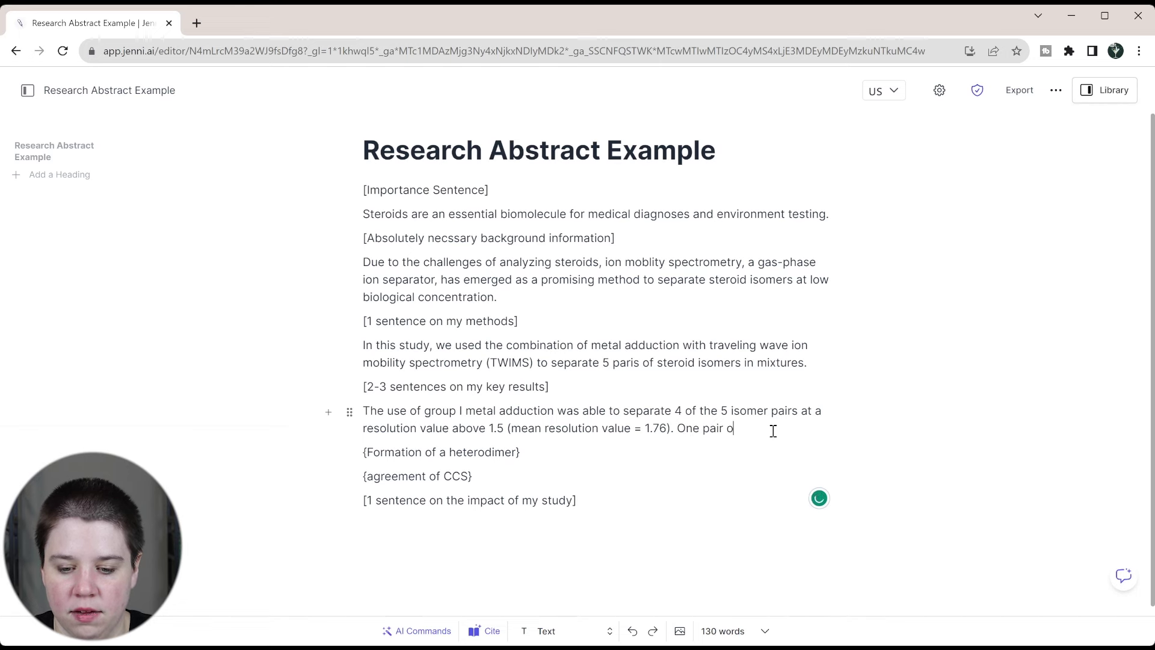
pyautogui.write('f isomers was u')
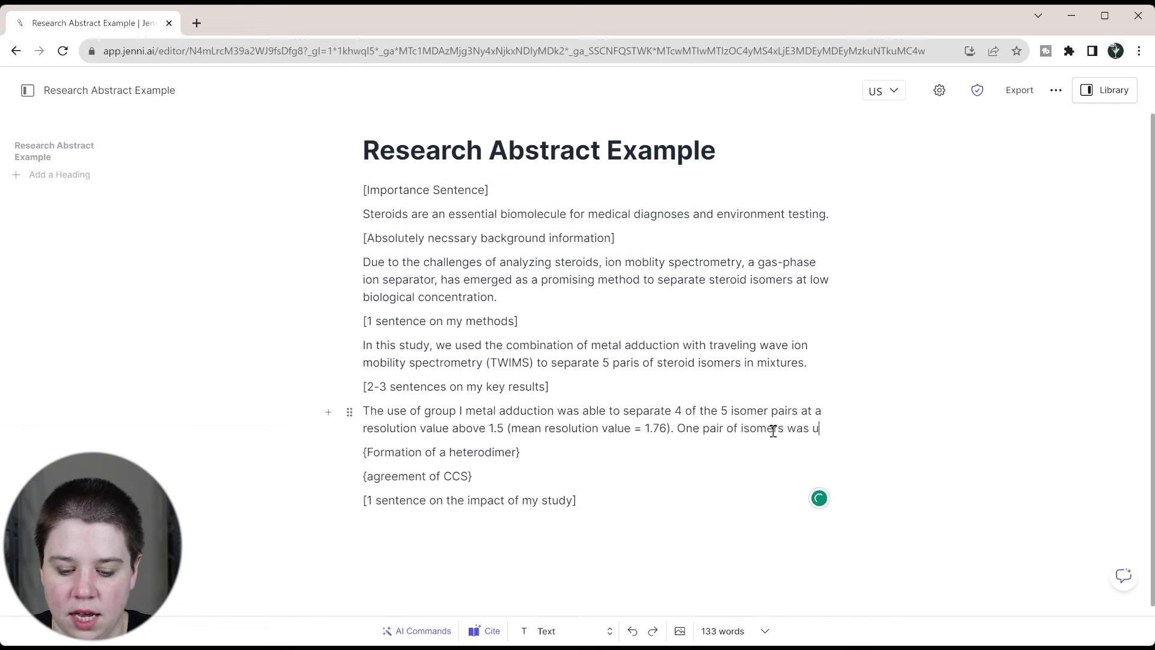
pyautogui.write('nable to be ')
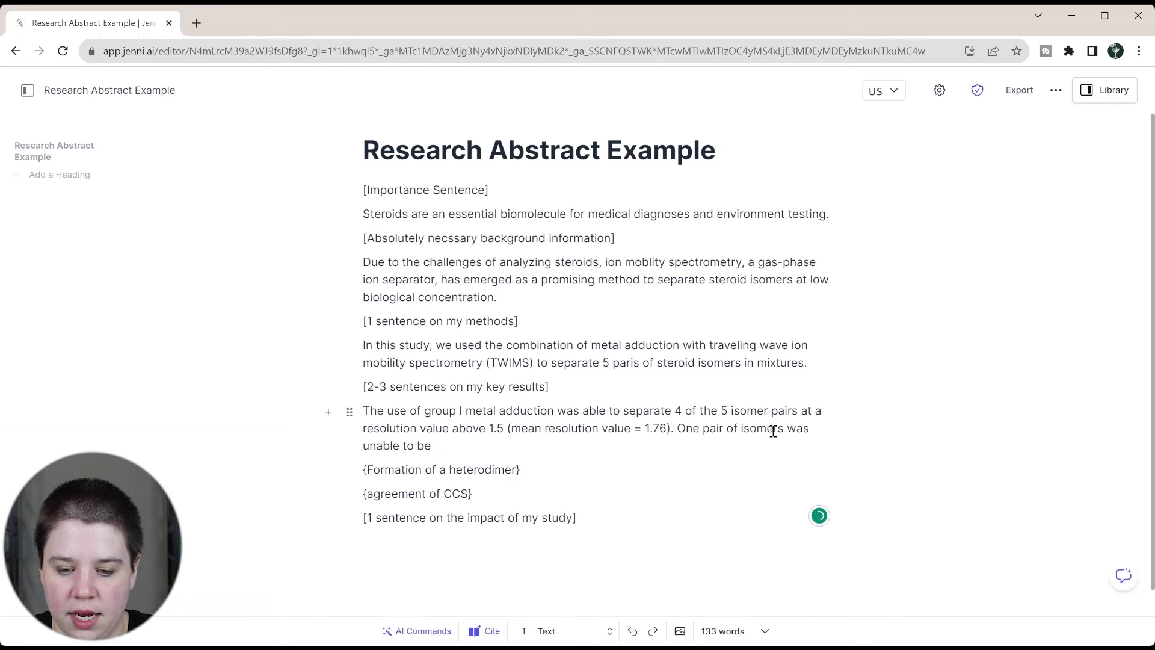
pyautogui.write('separate due to t')
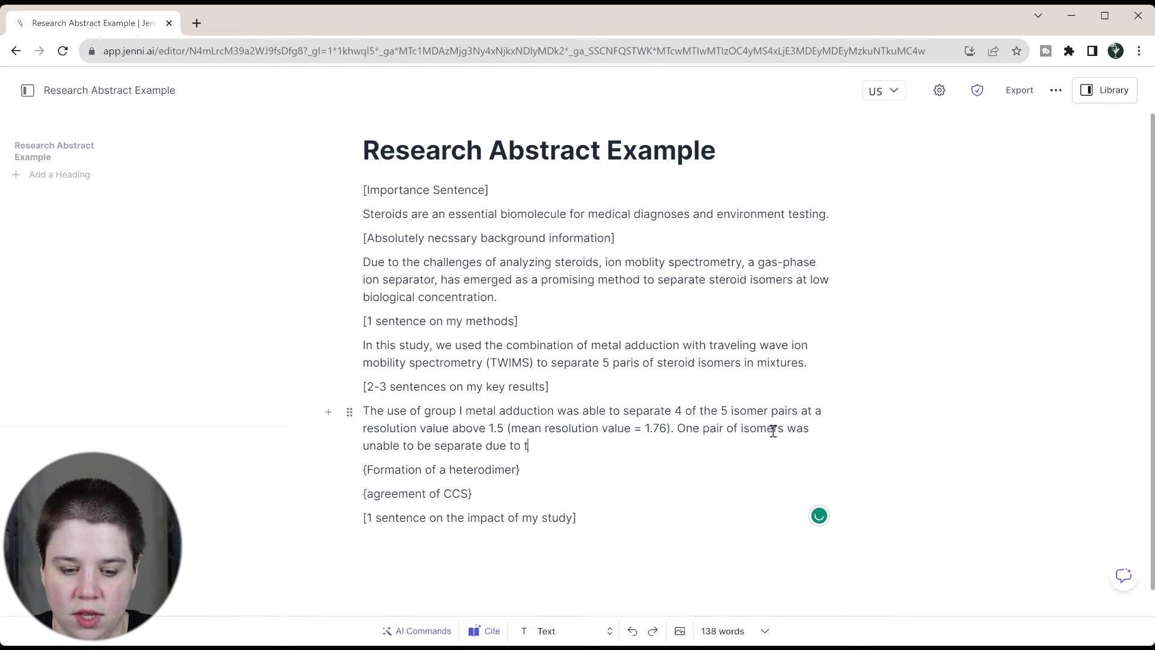
pyautogui.write('he formatio')
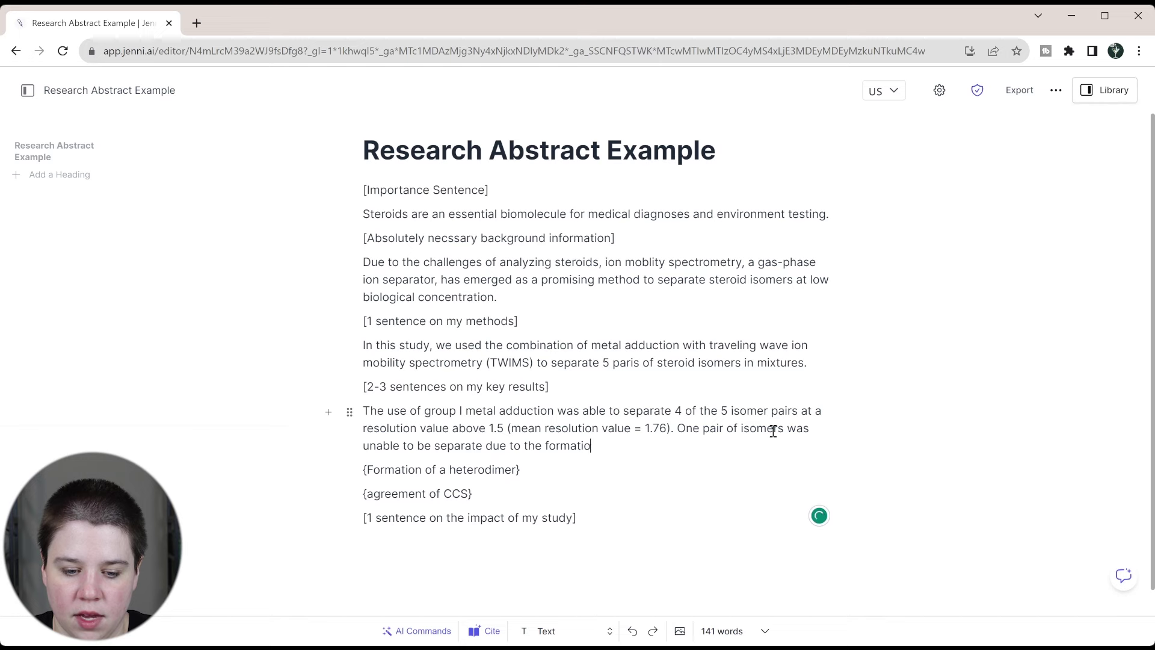
pyautogui.write('n of a hetero')
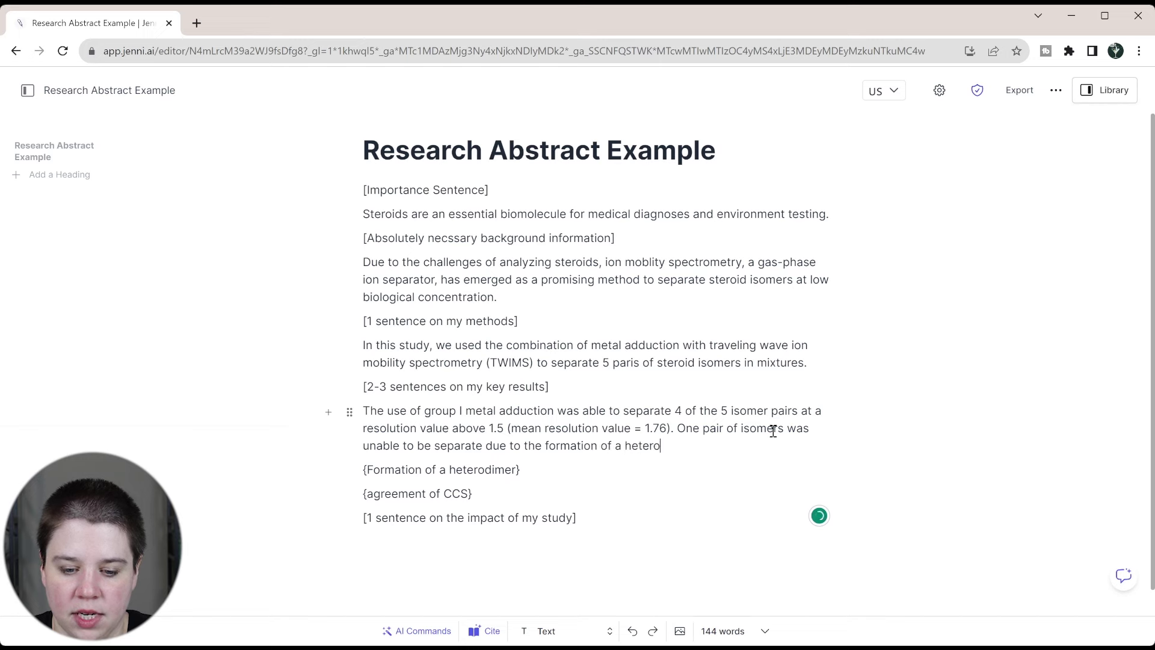
pyautogui.write('dimer that h')
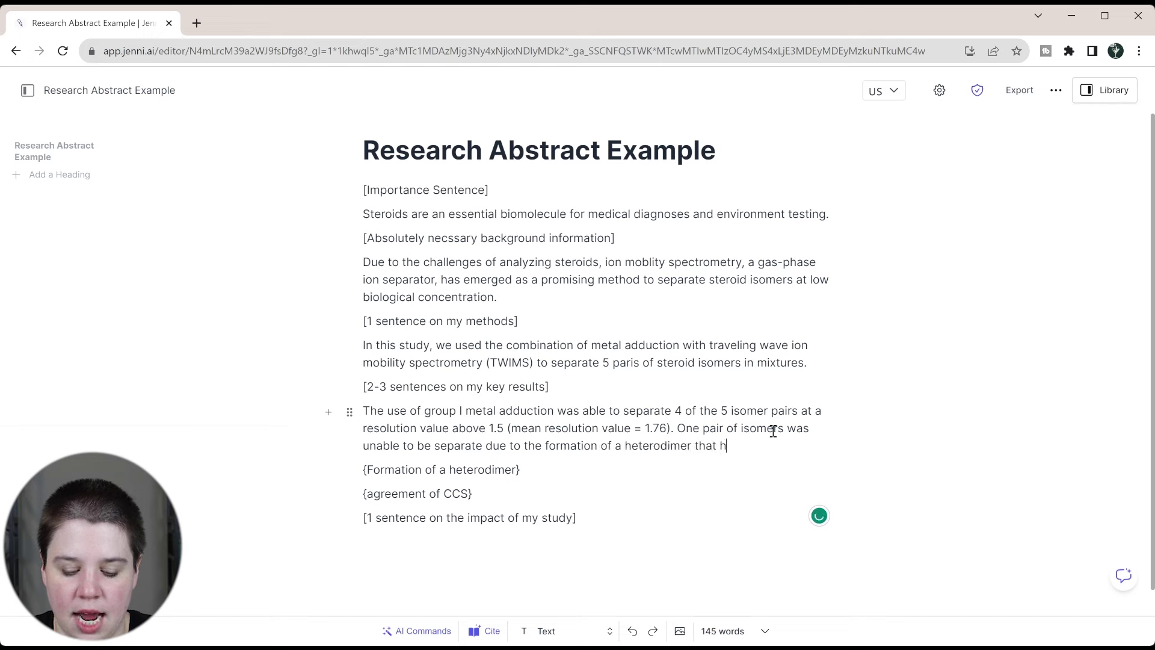
pyautogui.write('ad a mobility bet')
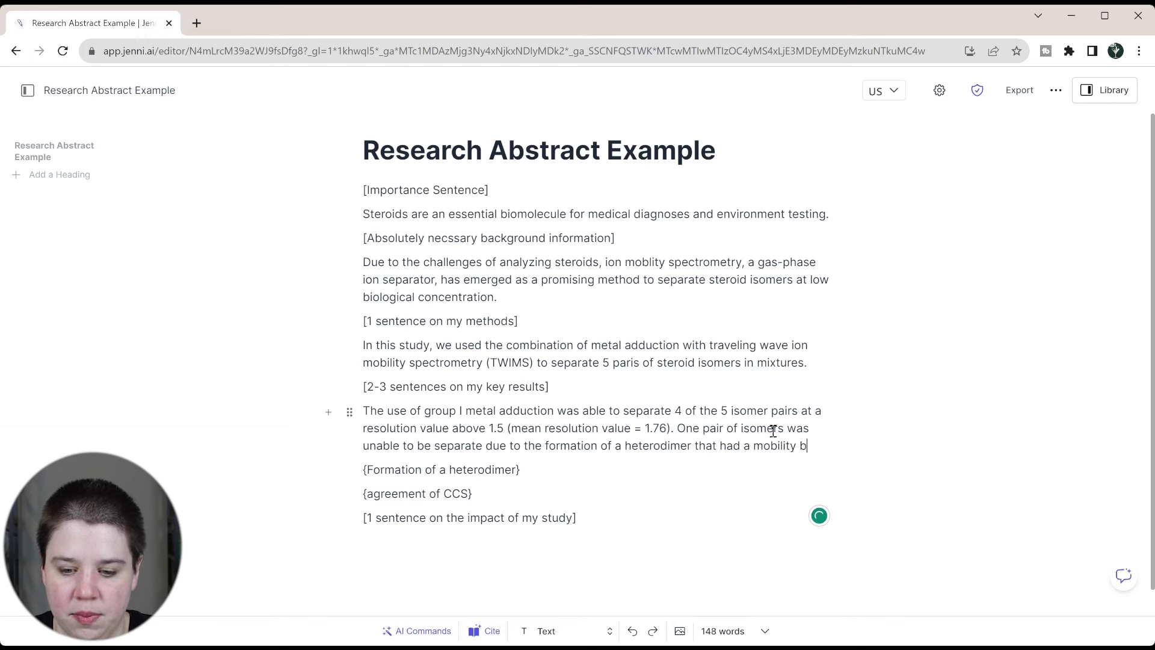
pyautogui.write('ween the two isoemr')
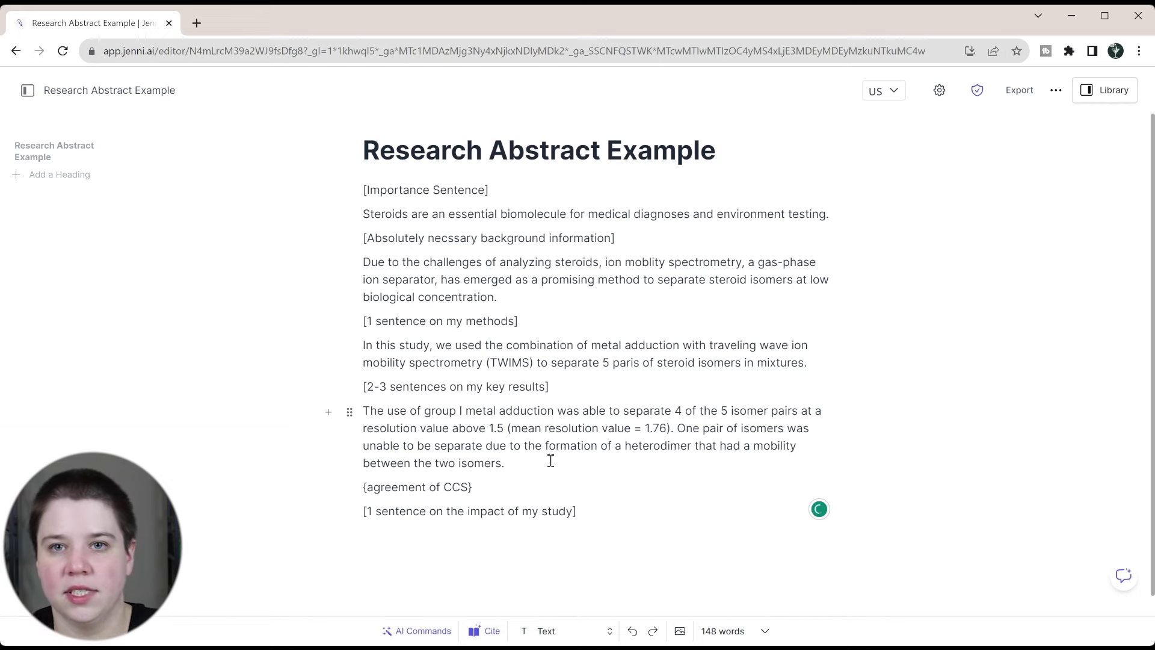
# - Type 'In addtion, we measured collision cross sections (CCS)…all agreed with previous literature'
pyautogui.write('In addtion, we measure')
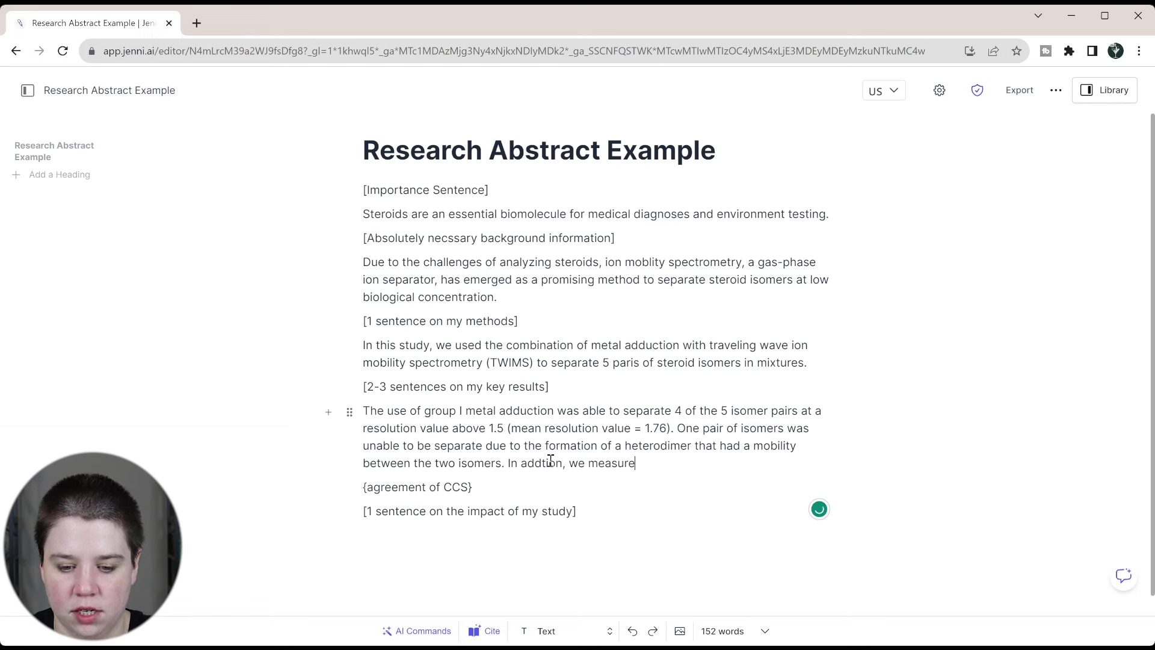
pyautogui.write('d ')
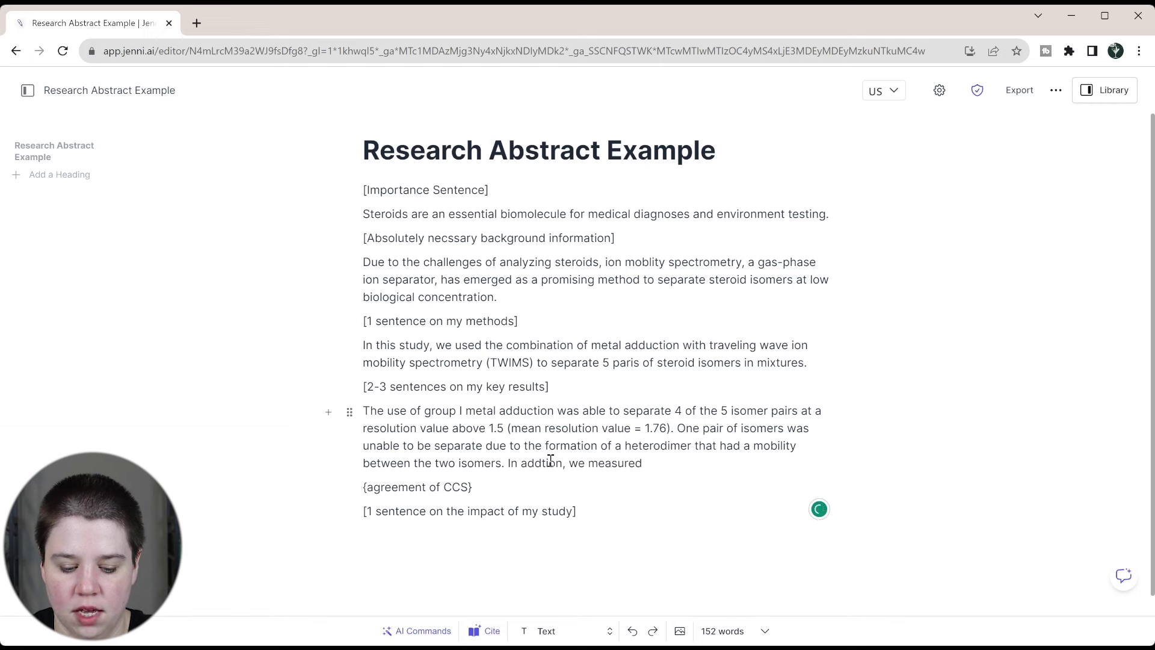
pyautogui.write('collision ')
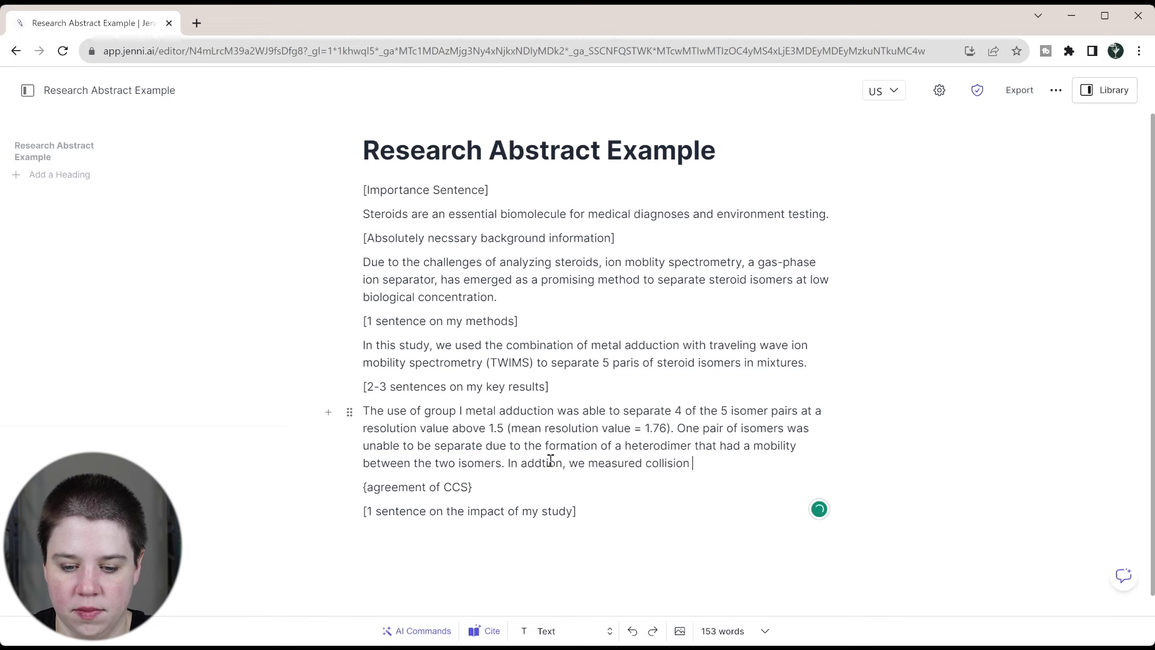
pyautogui.write('cross sect')
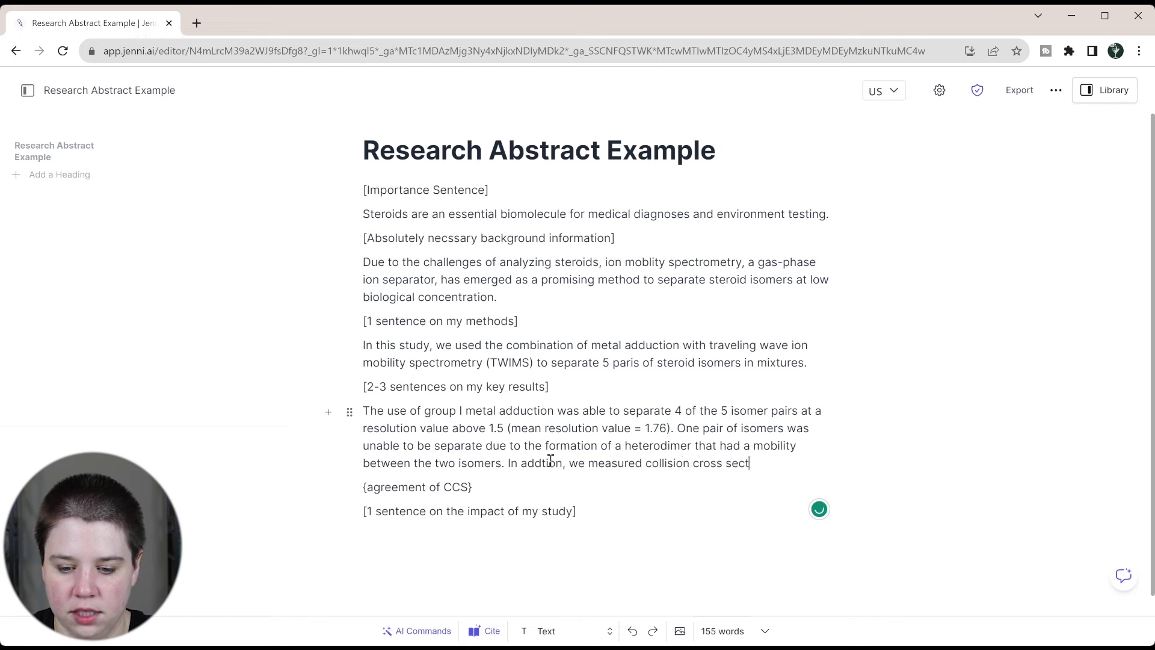
pyautogui.write('ions (CCS)')
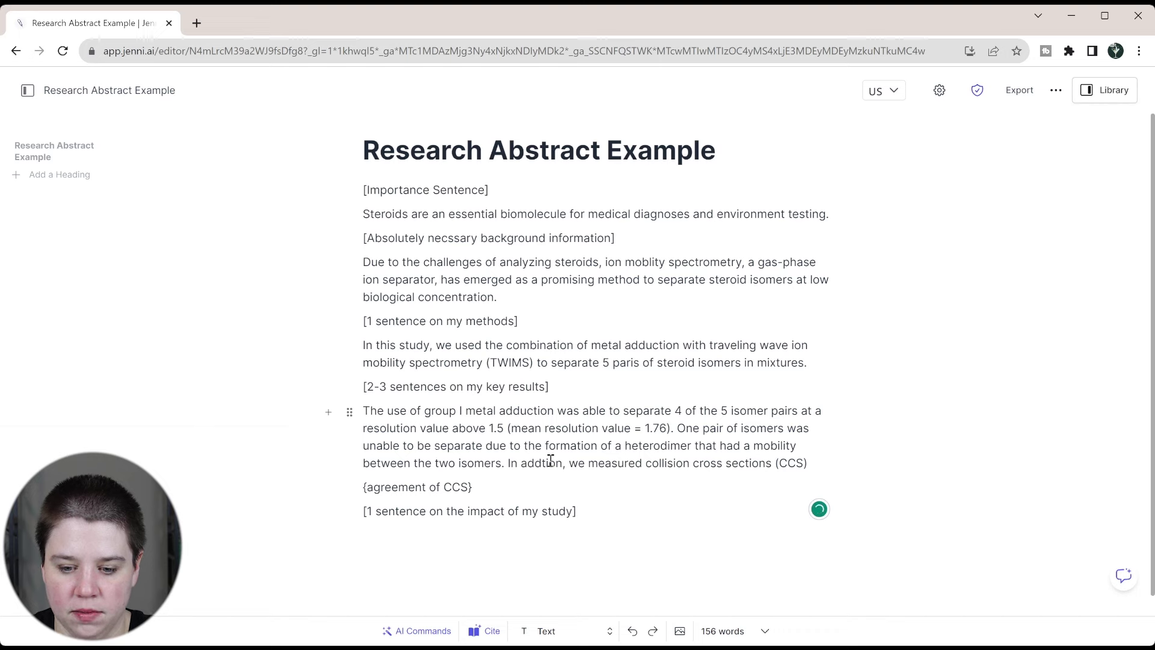
pyautogui.write(' and')
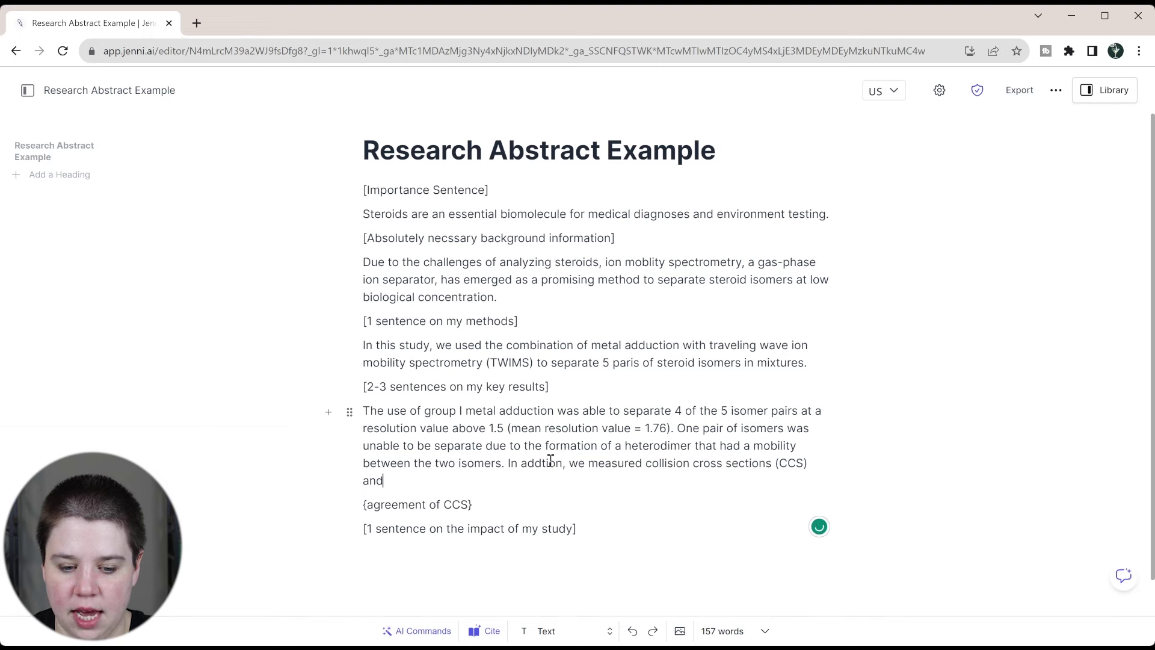
pyautogui.write(' found that they all ')
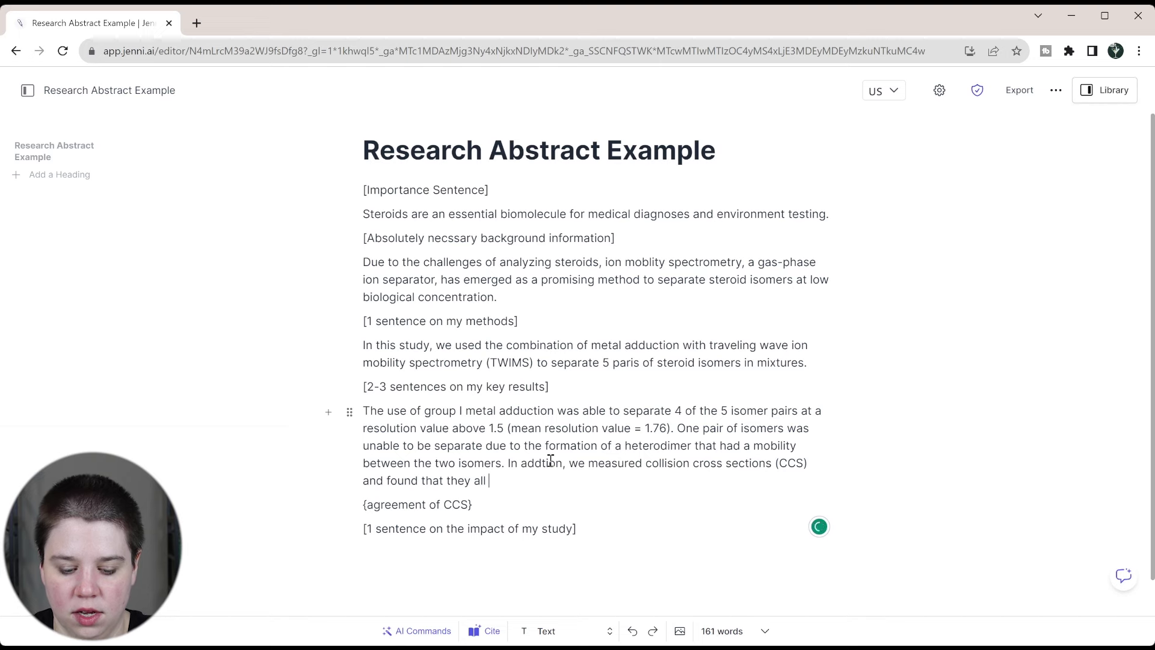
pyautogui.write('agrred b')
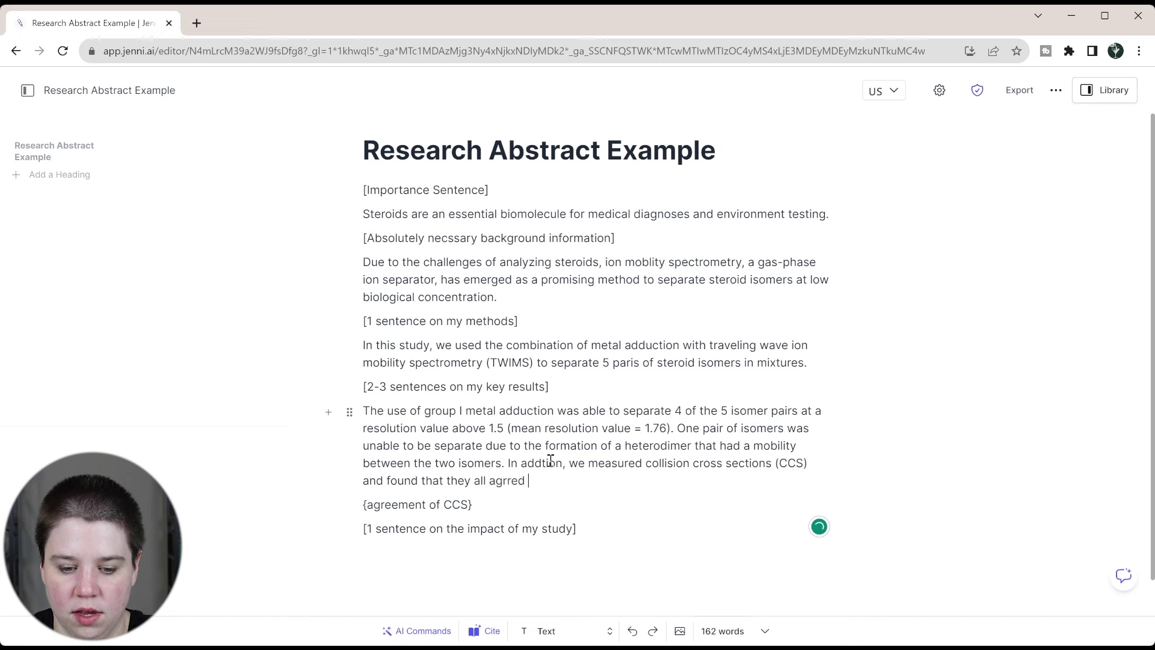
pyautogui.press('BackSpace')
pyautogui.press('BackSpace')
pyautogui.press('BackSpace')
pyautogui.press('BackSpace')
pyautogui.write('eed ')
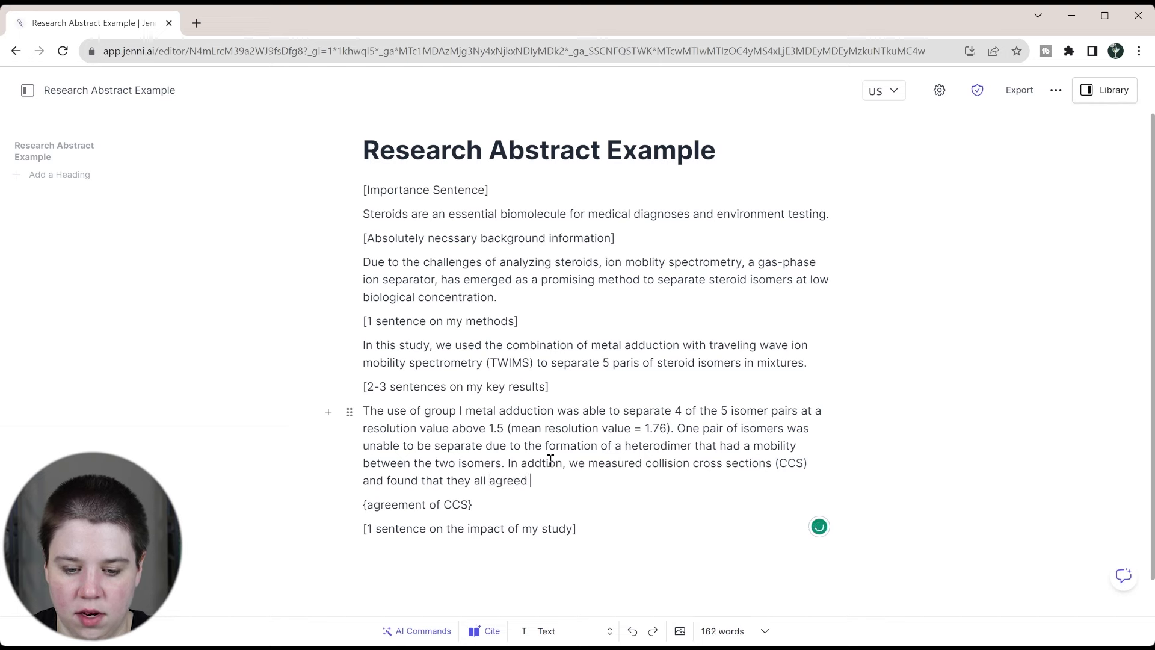
pyautogui.write('with previous ')
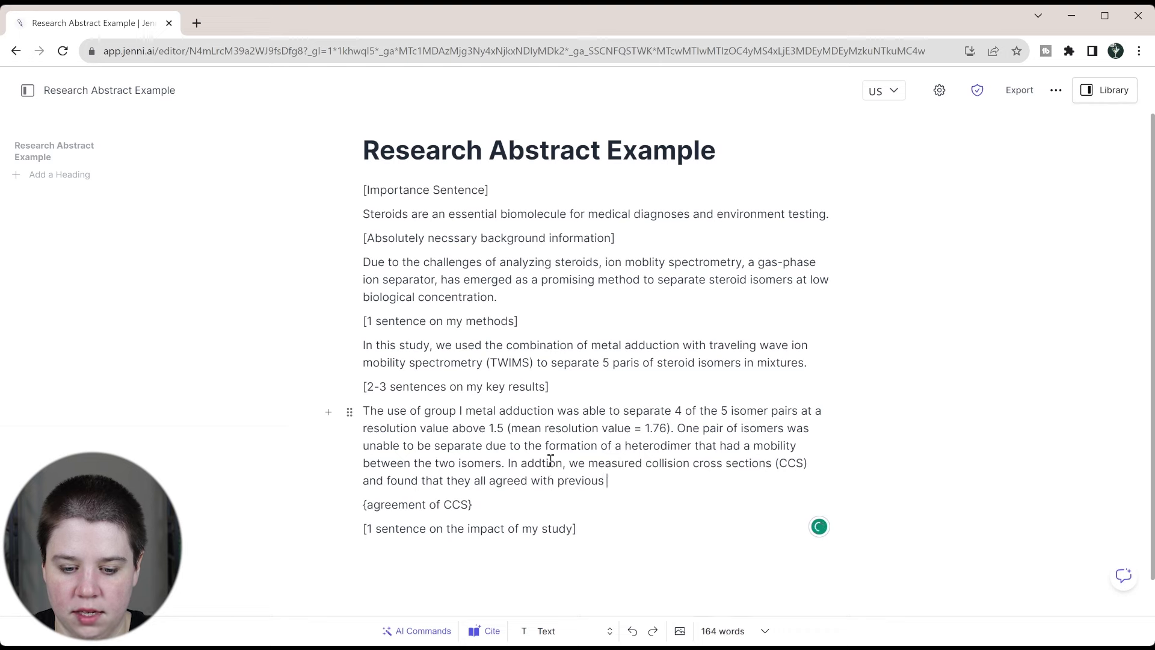
pyautogui.write('literature')
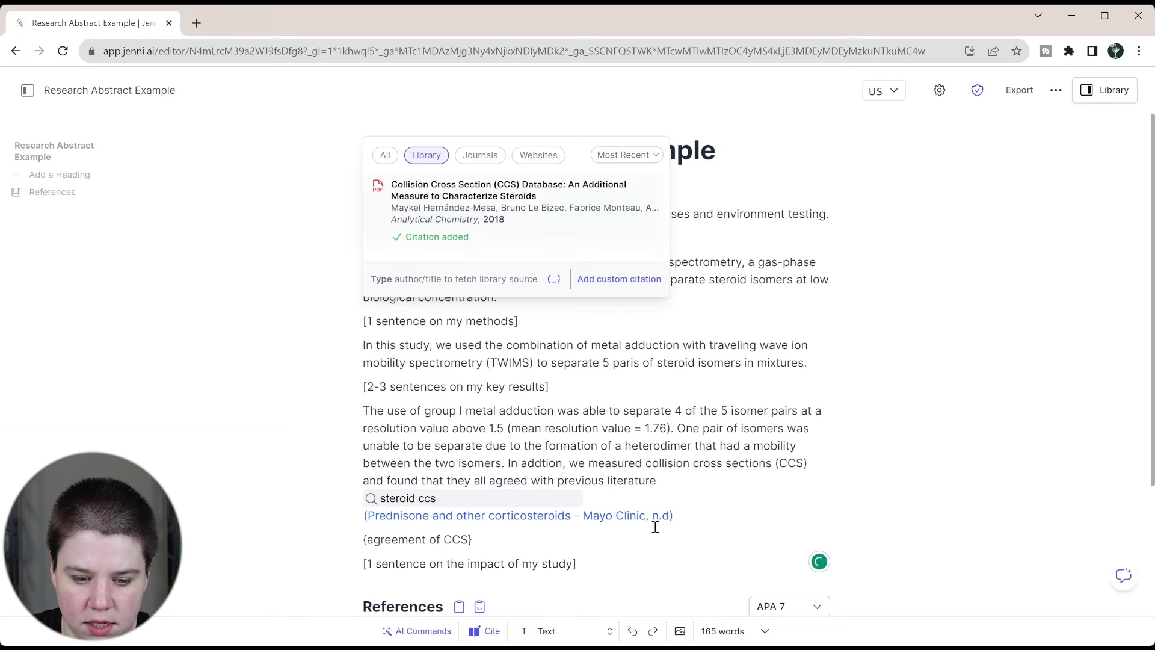
# - Delete the Mayo Clinic citation, keeping Hernández-Mesa et al., 2018, and select the {agreement of CCS} note
pyautogui.click(617, 515)
pyautogui.click(614, 503)
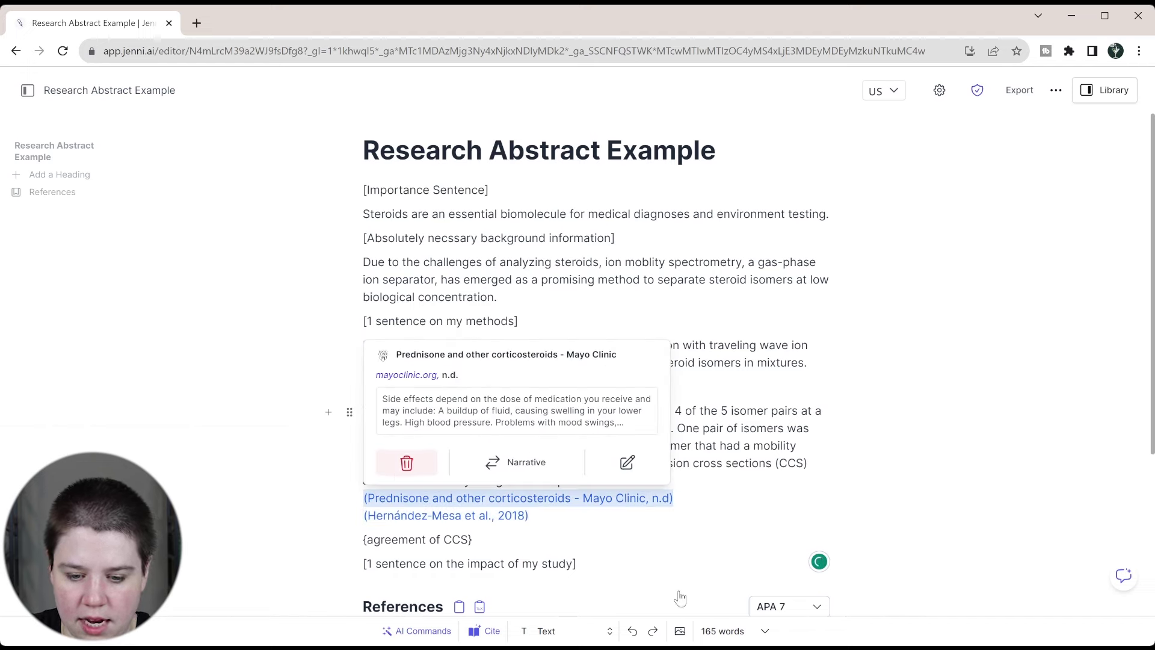
pyautogui.press('BackSpace')
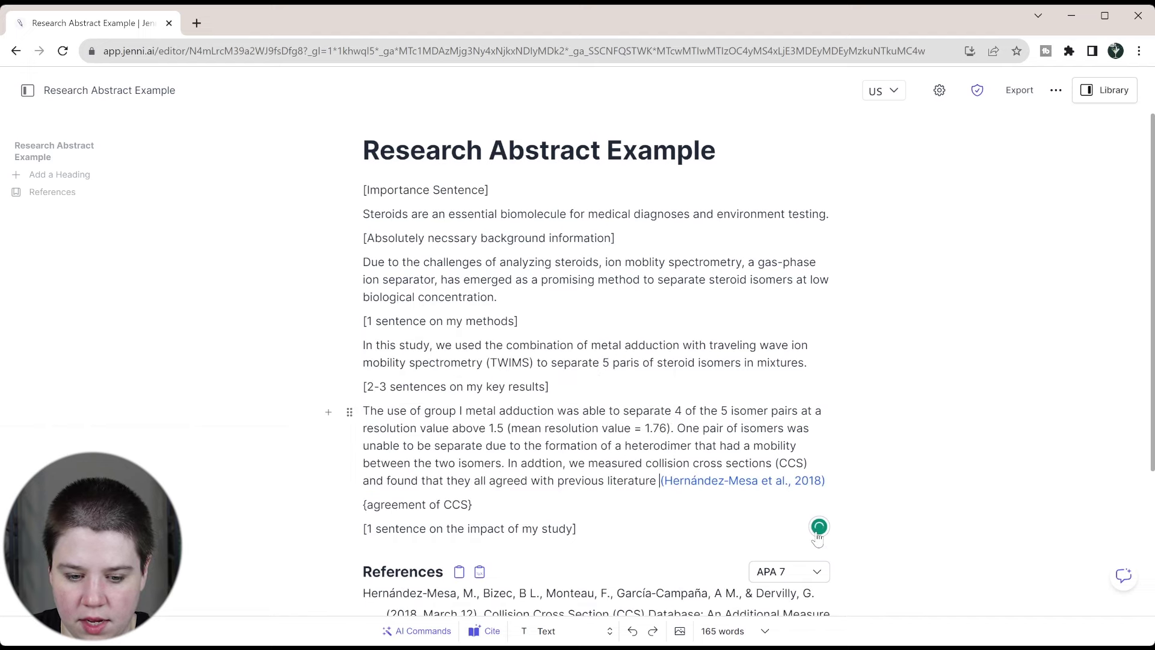
pyautogui.click(828, 480)
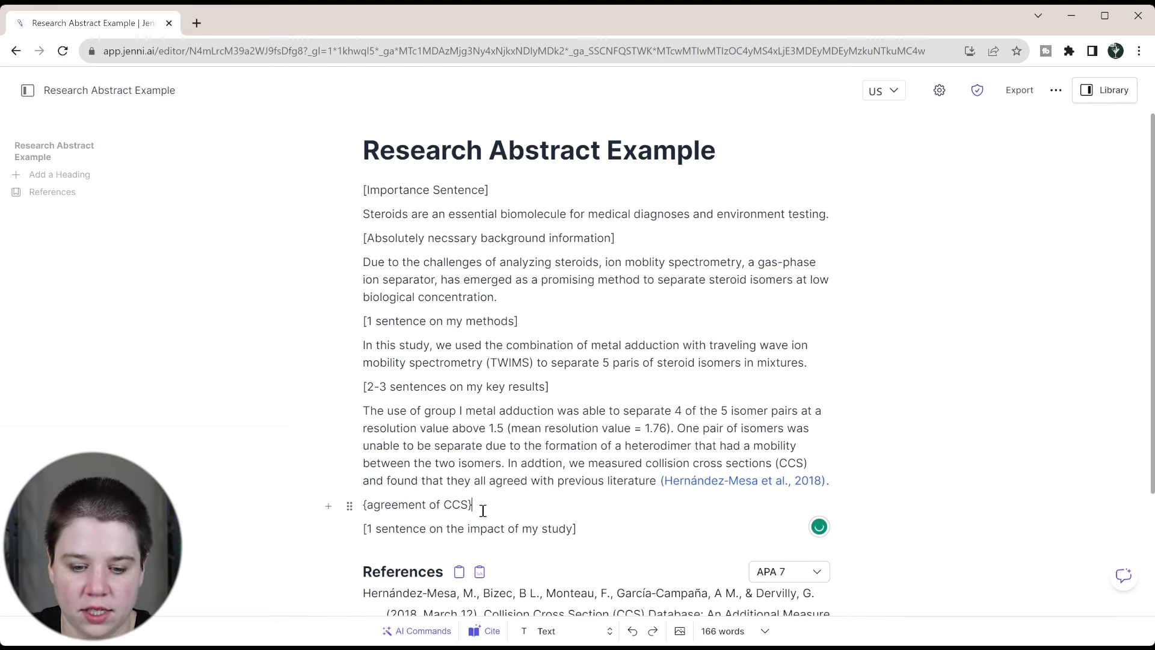
pyautogui.moveTo(478, 508); pyautogui.dragTo(360, 508)
# - Delete the {agreement of CCS} note and start a new line below the impact placeholder
pyautogui.press('BackSpace')
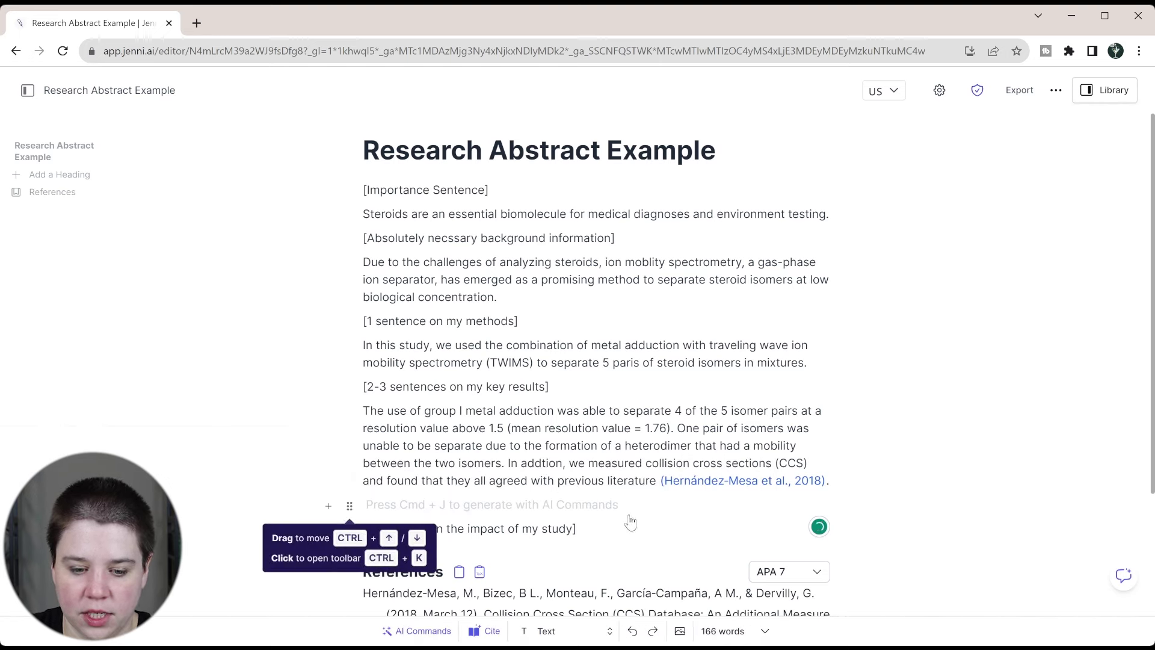
pyautogui.press('BackSpace')
pyautogui.click(599, 503)
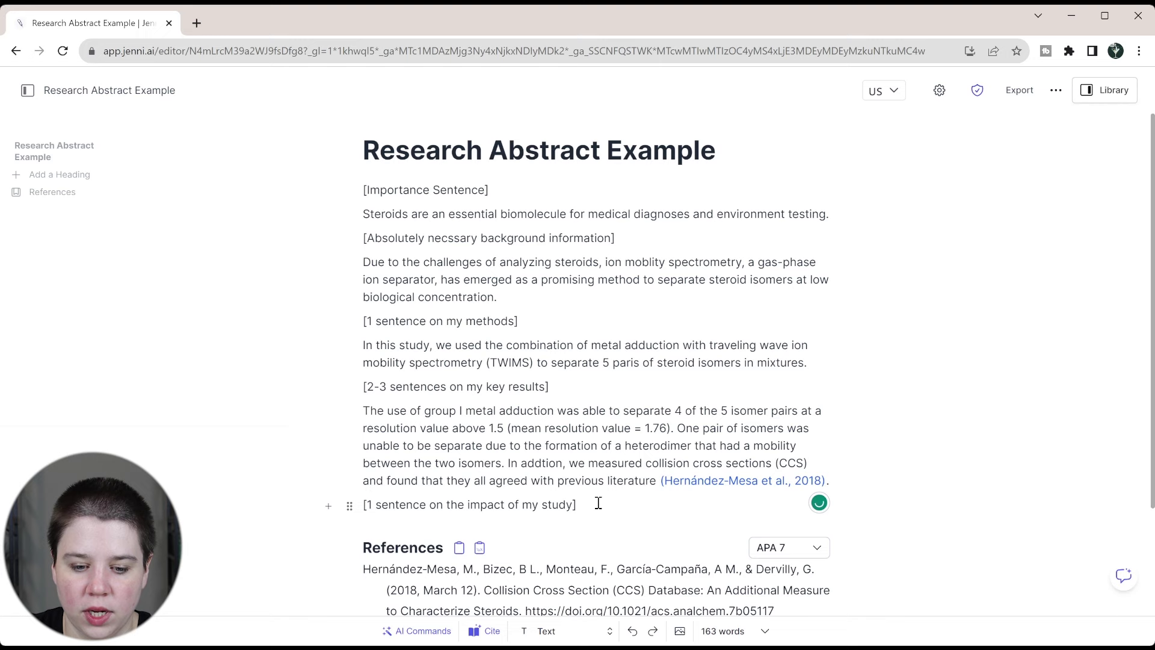
pyautogui.press('Return')
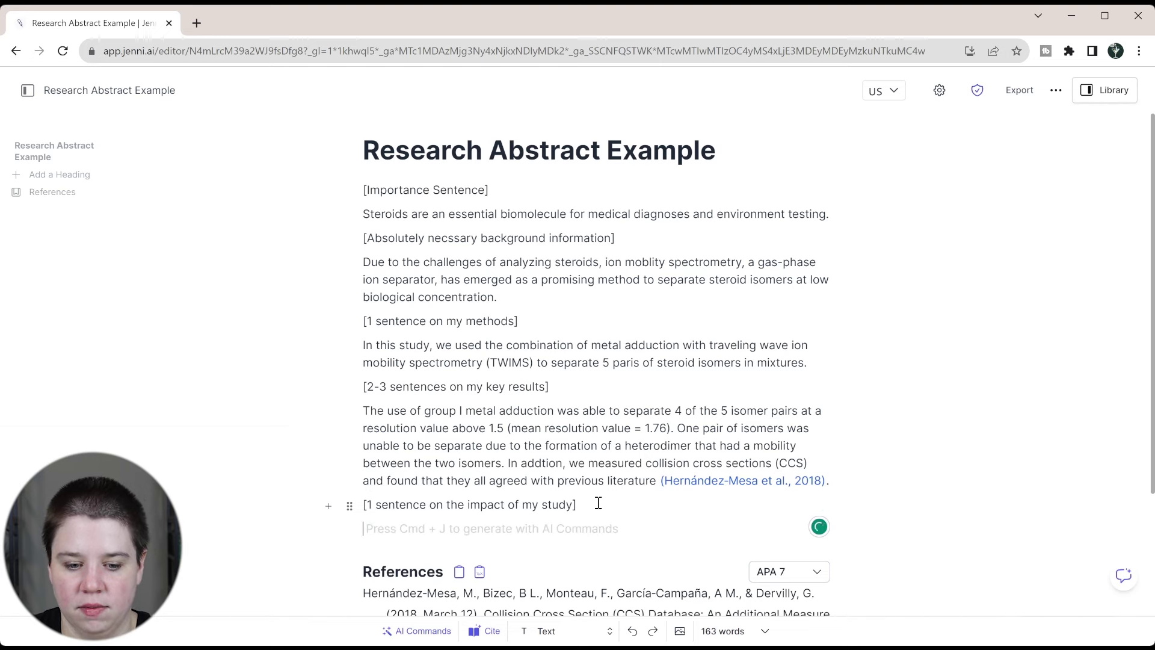
# - Type 'These results show that ion mobility spectrometry and metal adduction can successfully separate specific steroid isomers; however,…'
pyautogui.write('These resu')
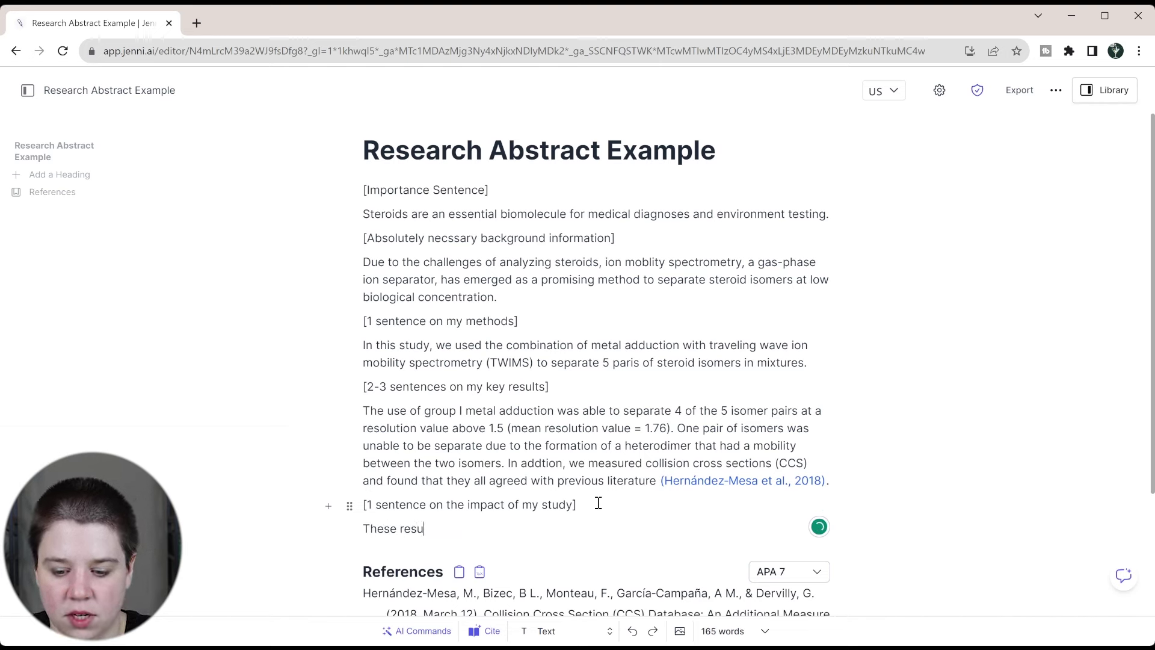
pyautogui.write('lts show that ')
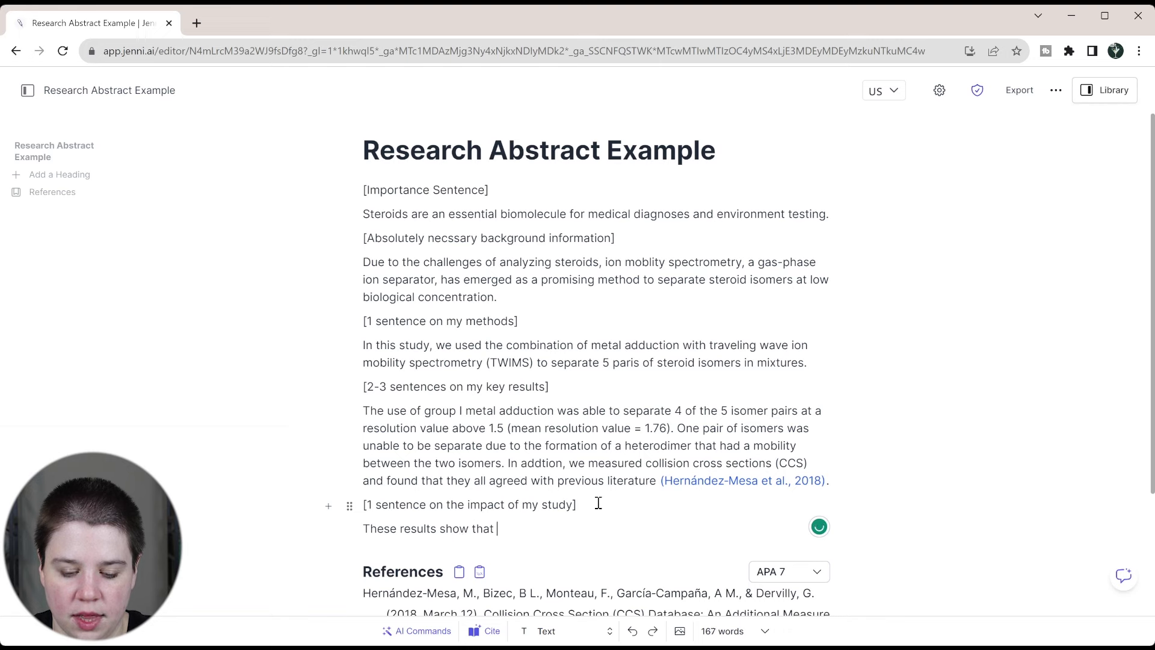
pyautogui.write('ion mobili')
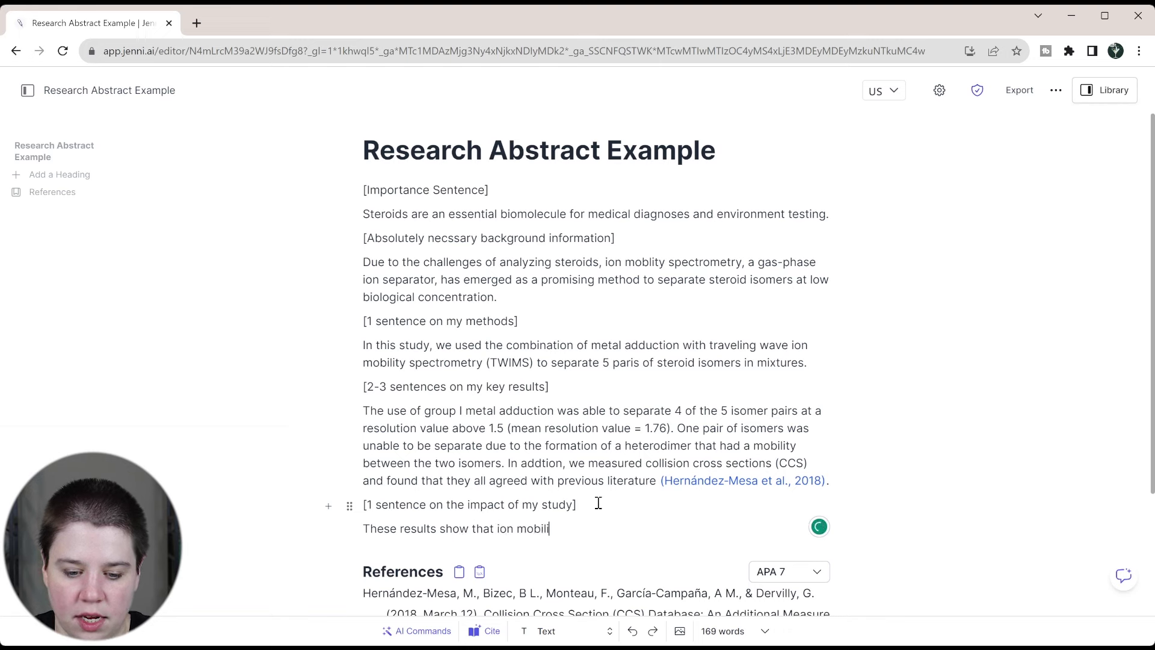
pyautogui.write('ty spectrom')
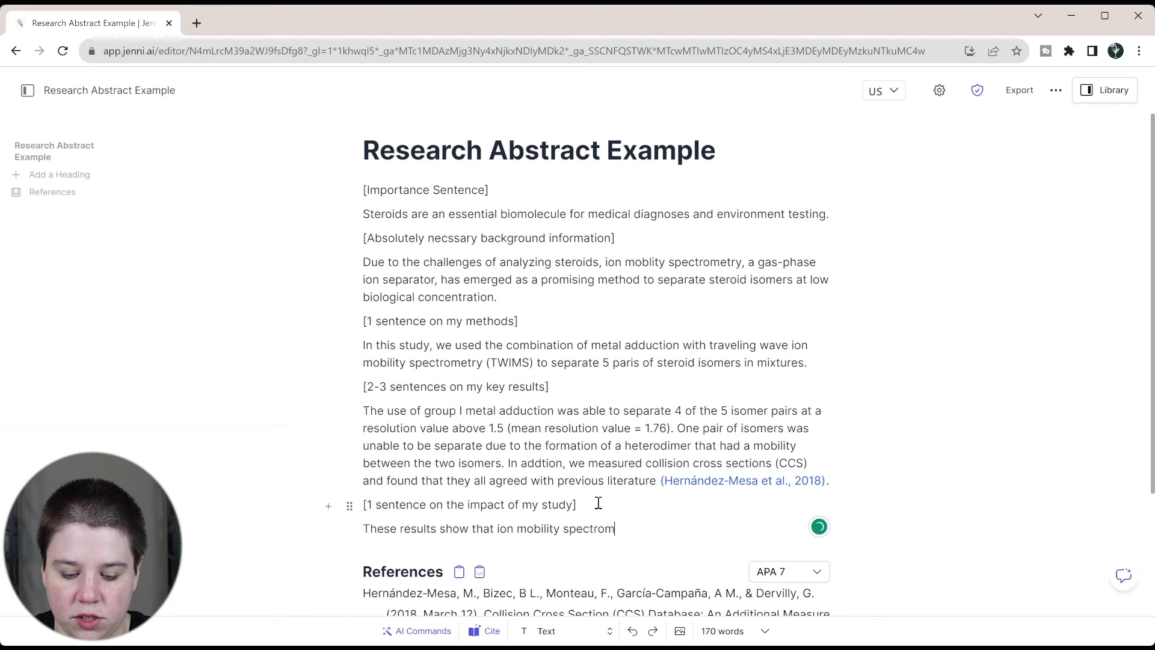
pyautogui.write('etry and metal ')
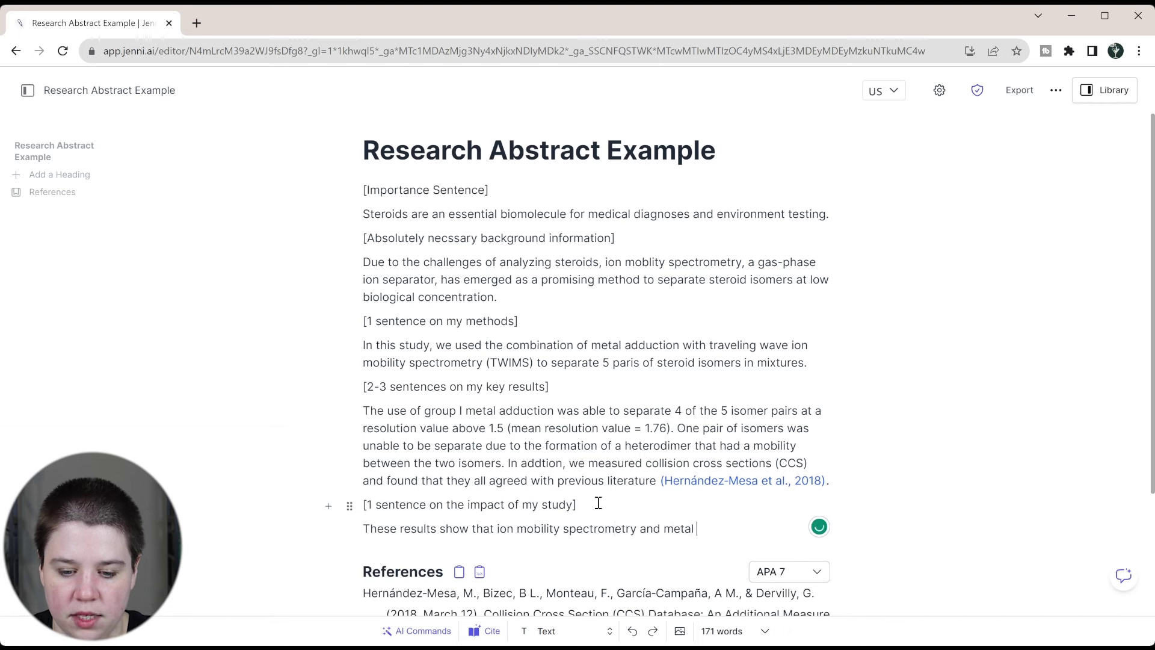
pyautogui.write('aduc')
pyautogui.press('BackSpace')
pyautogui.press('BackSpace')
pyautogui.press('BackSpace')
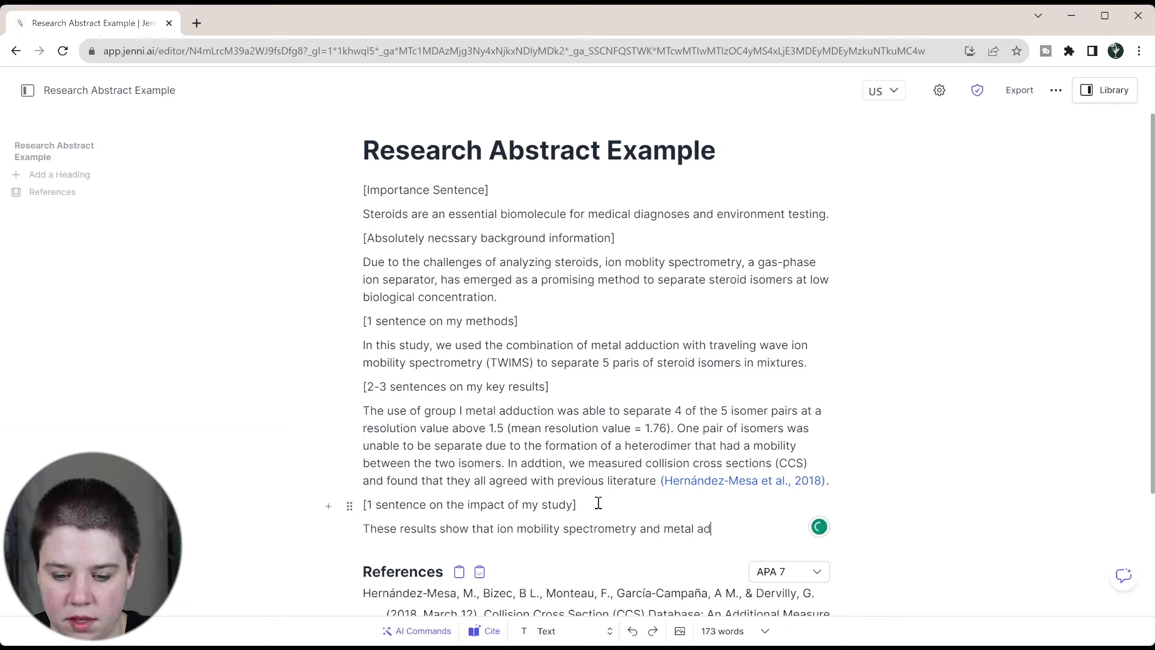
pyautogui.write('dduction can succuss')
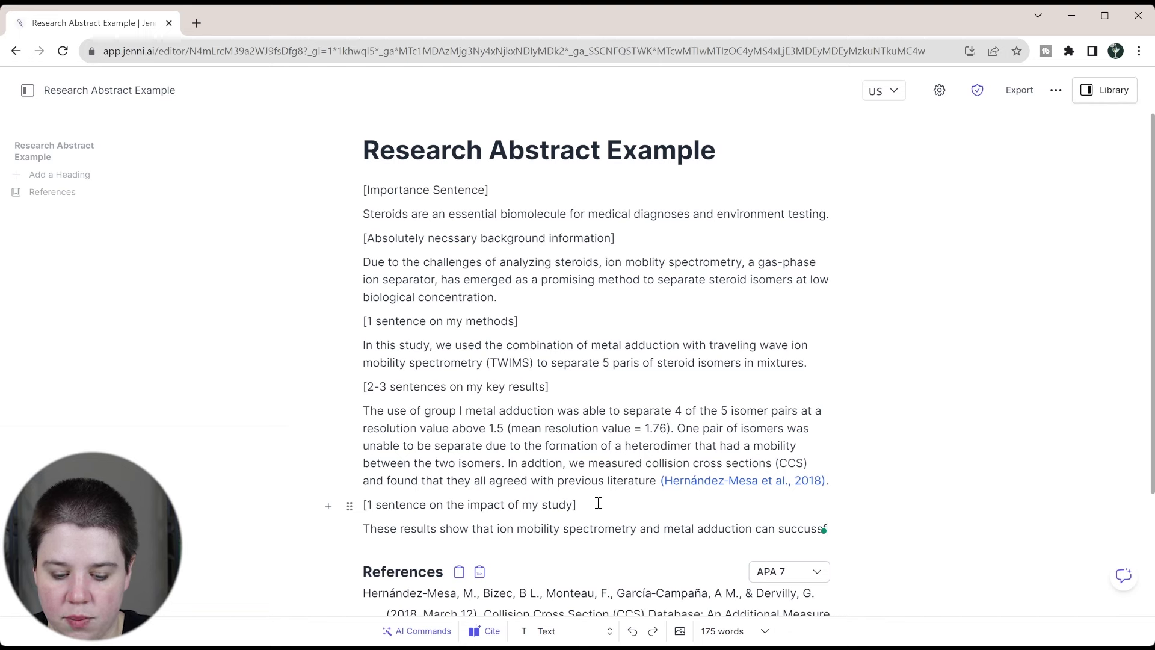
pyautogui.write('fully separate specf')
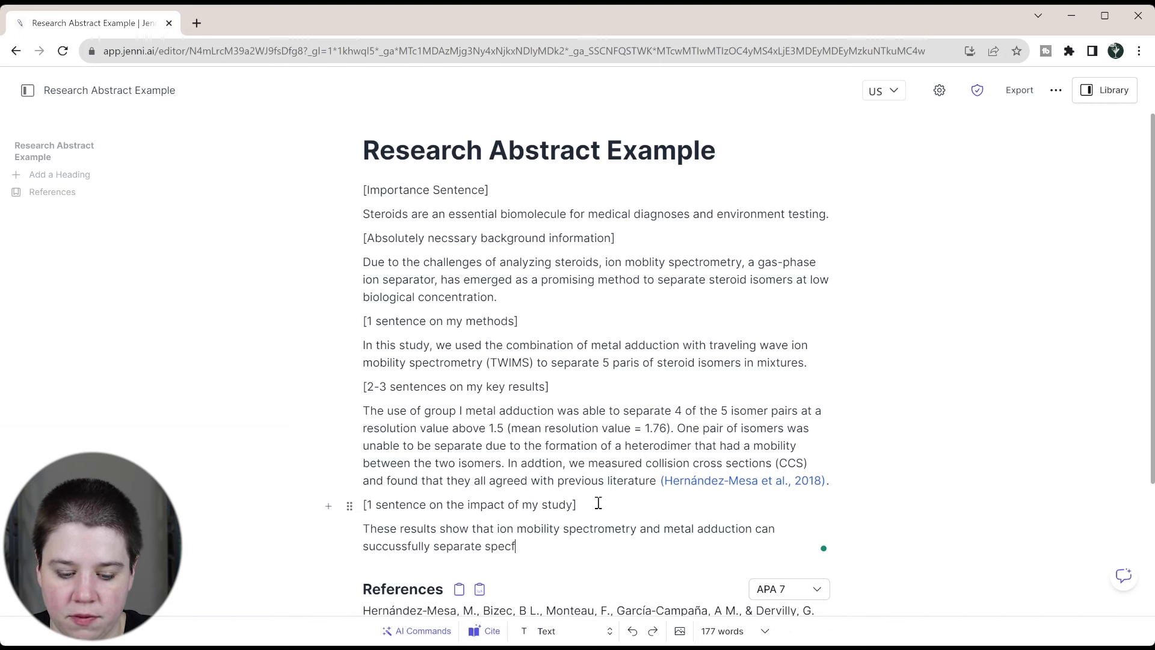
pyautogui.press('BackSpace')
pyautogui.write('ific st')
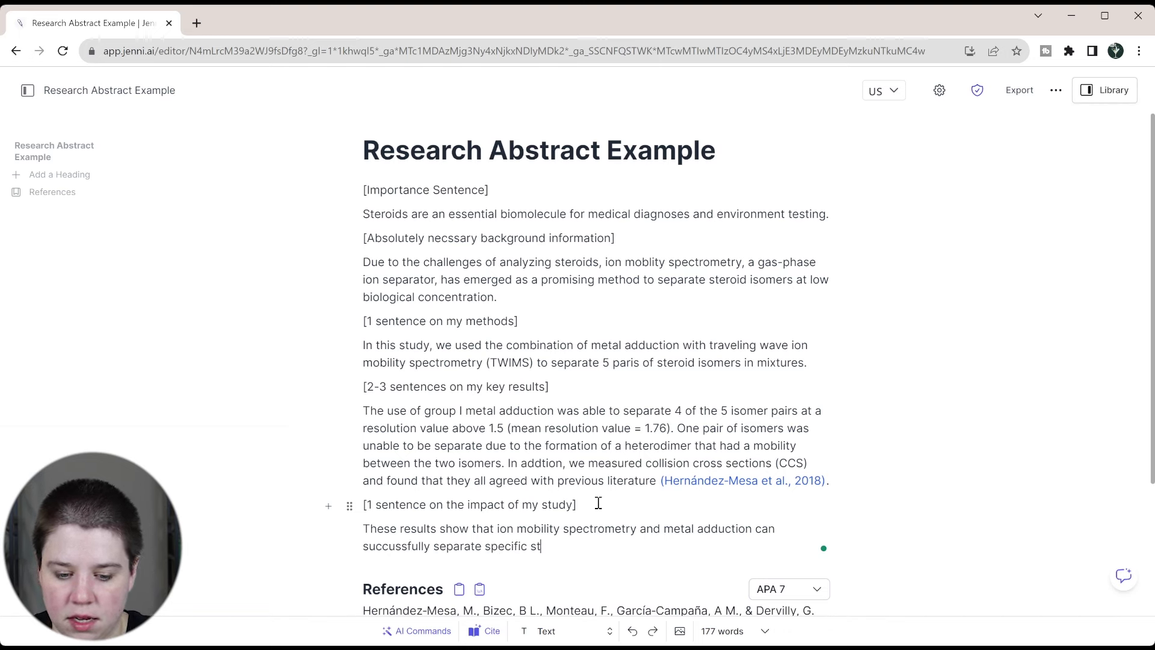
pyautogui.write('eroid isome')
pyautogui.press('BackSpace')
pyautogui.press('BackSpace')
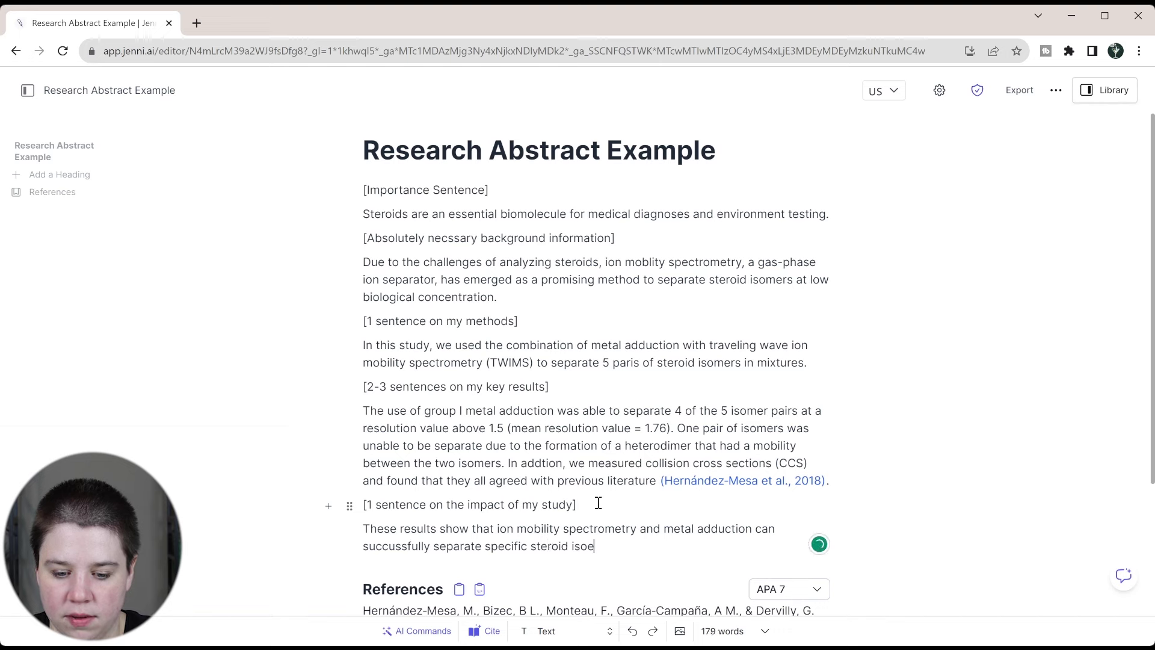
pyautogui.write('mers in')
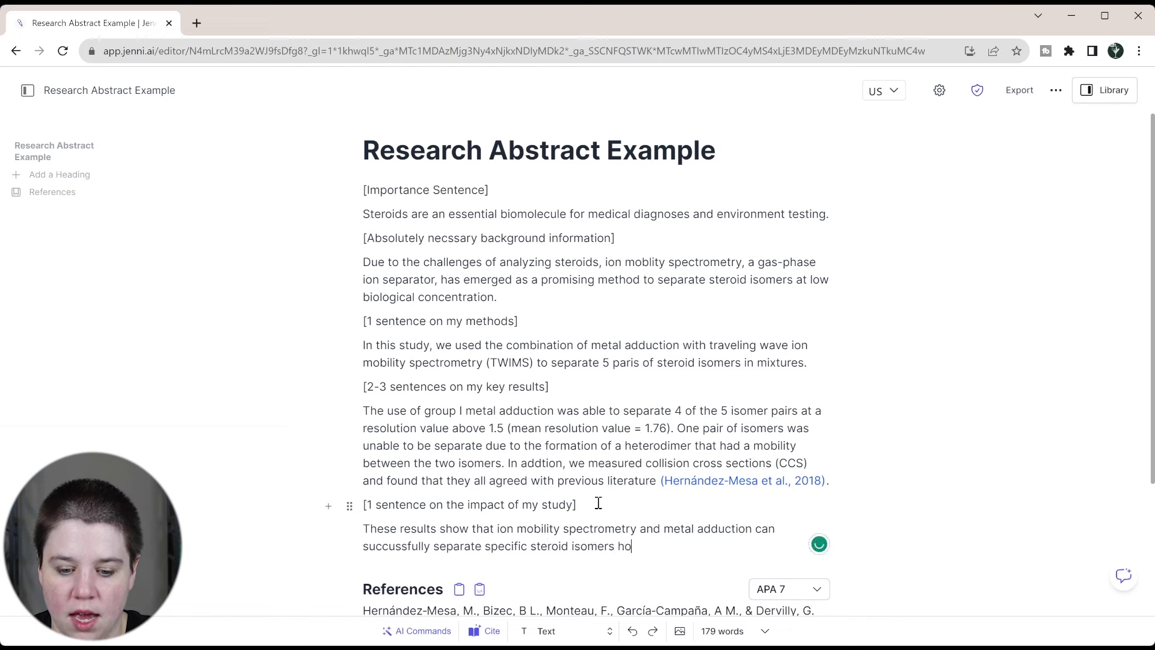
pyautogui.press('BackSpace')
pyautogui.press('BackSpace')
pyautogui.write('; howev')
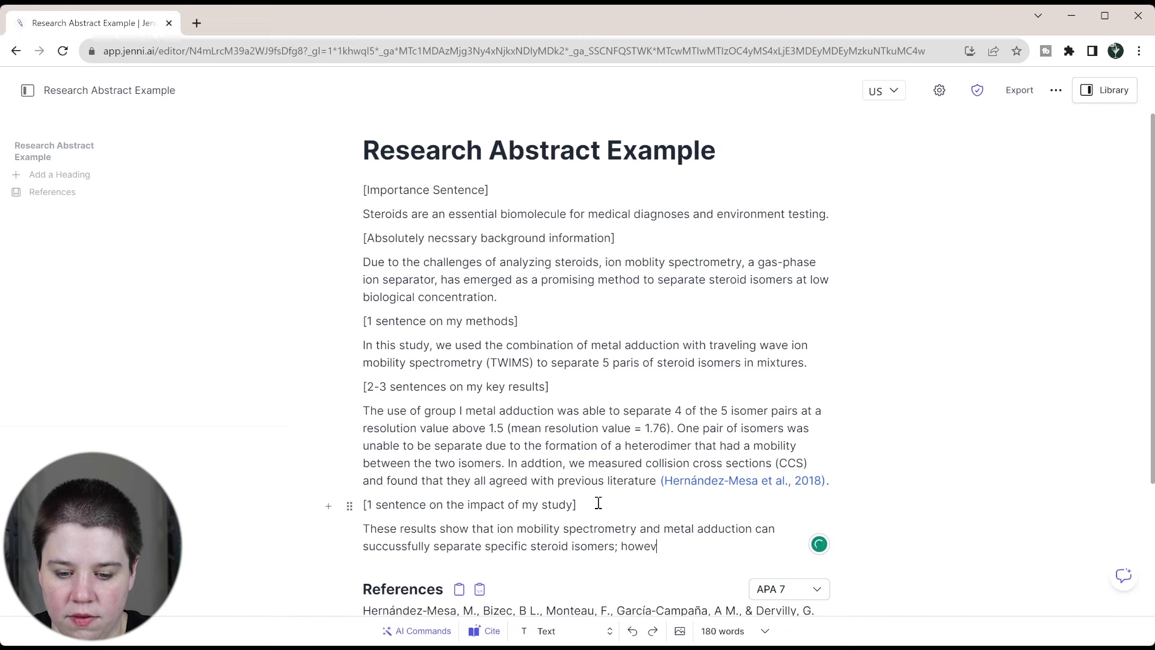
pyautogui.write('er, due to ')
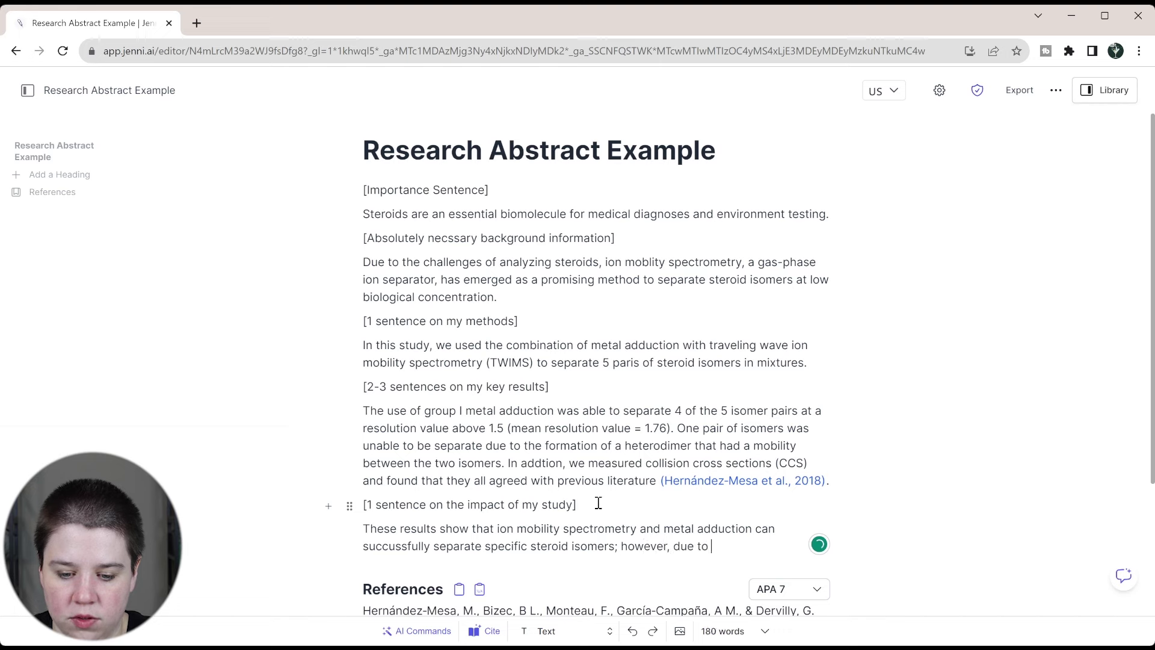
pyautogui.write('the formati')
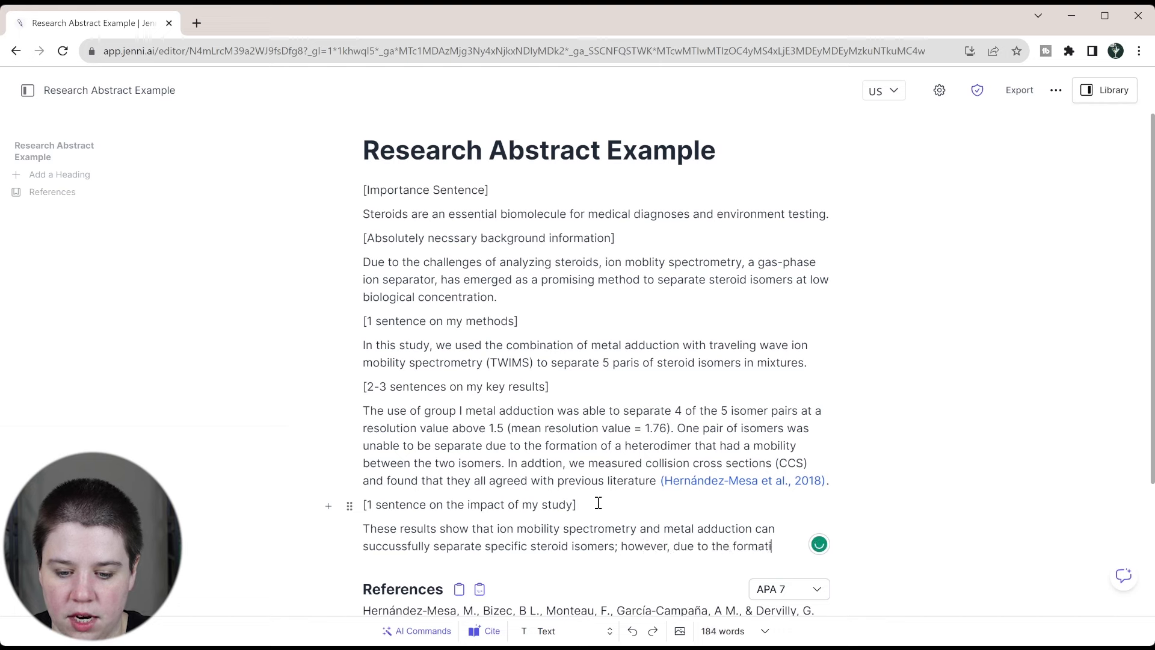
pyautogui.write('on of h')
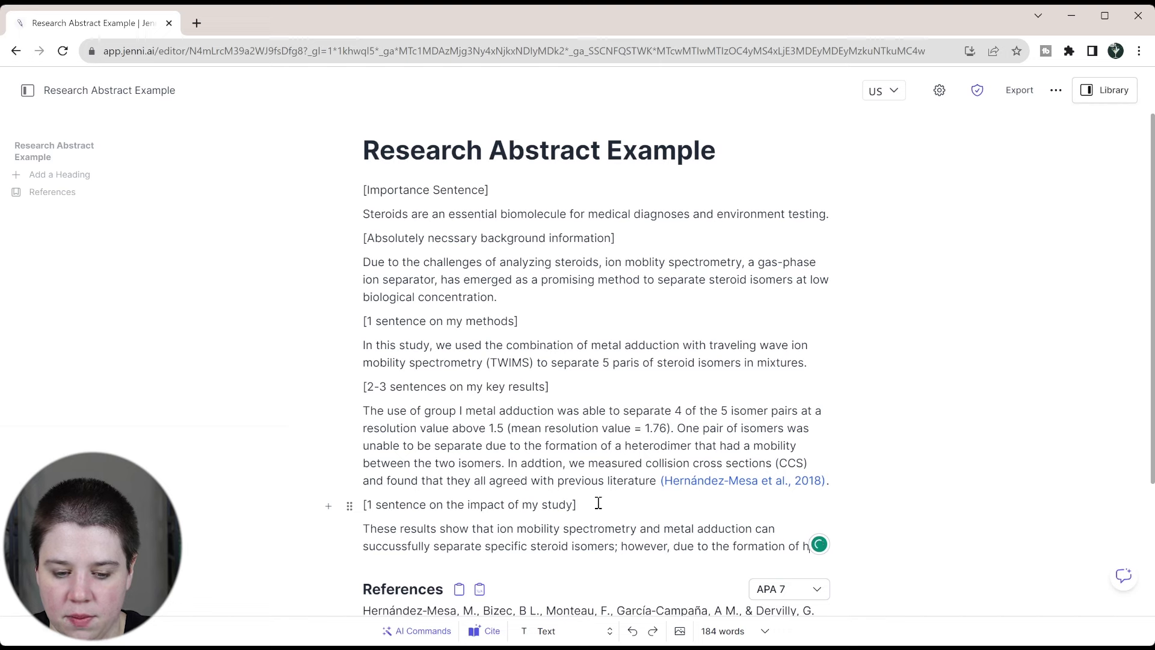
pyautogui.write('eterodimers,')
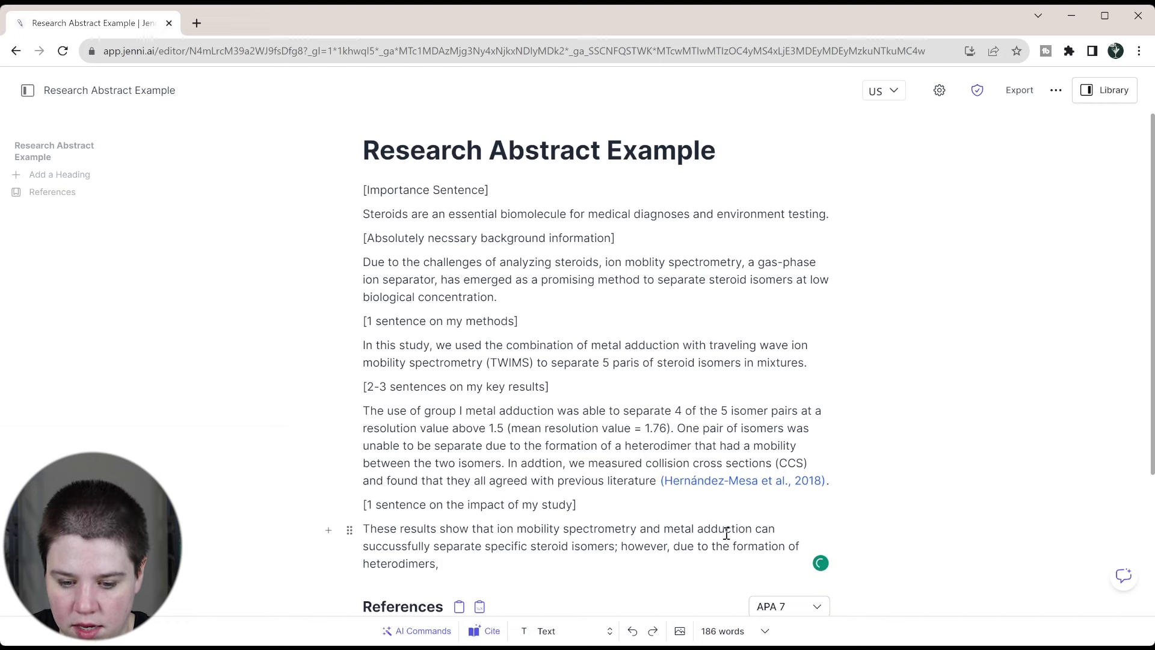
# - Drop 'due to' and finish: heterodimers could present a significant issue for routine clinical applications
pyautogui.moveTo(711, 547); pyautogui.dragTo(673, 550)
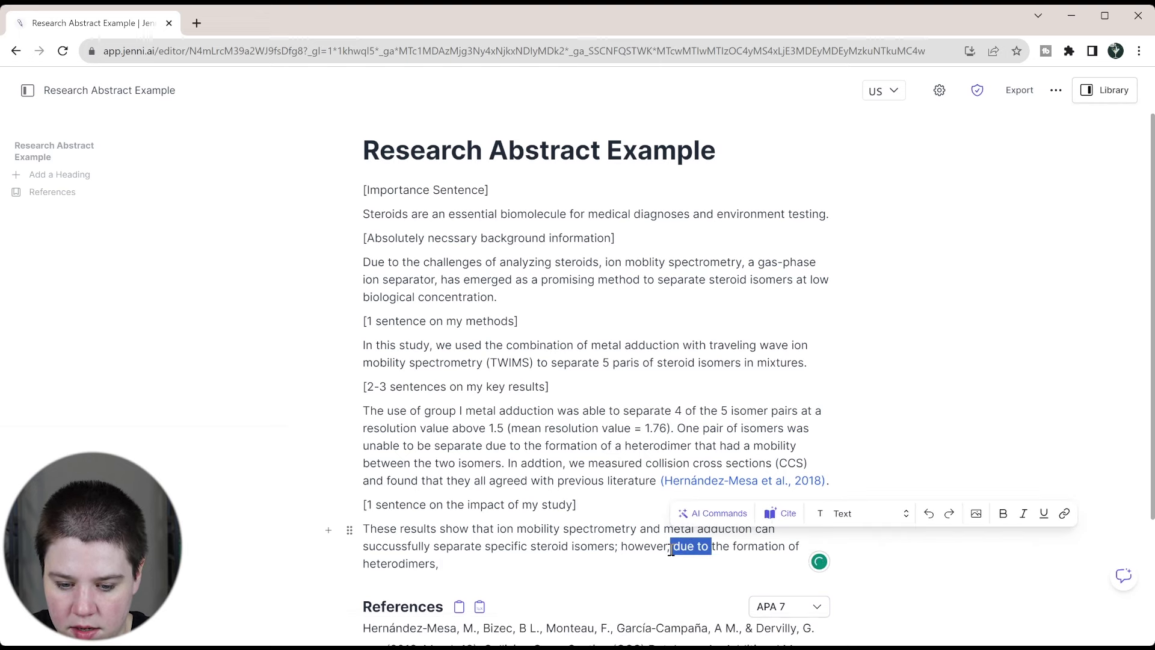
pyautogui.press('BackSpace')
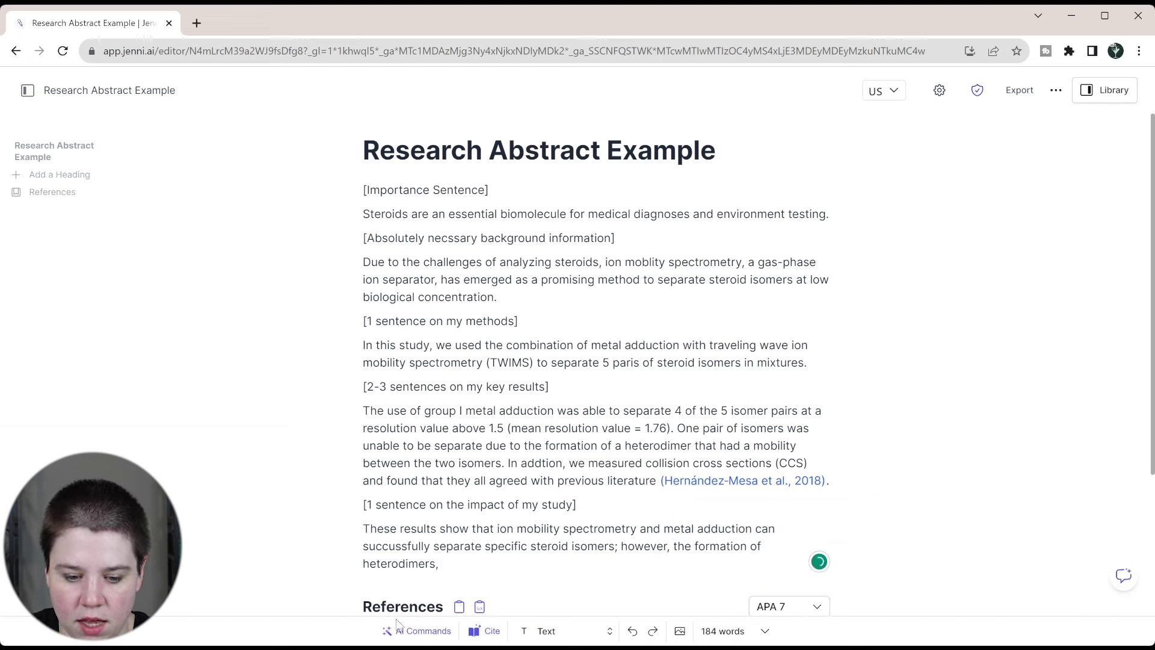
pyautogui.press('BackSpace')
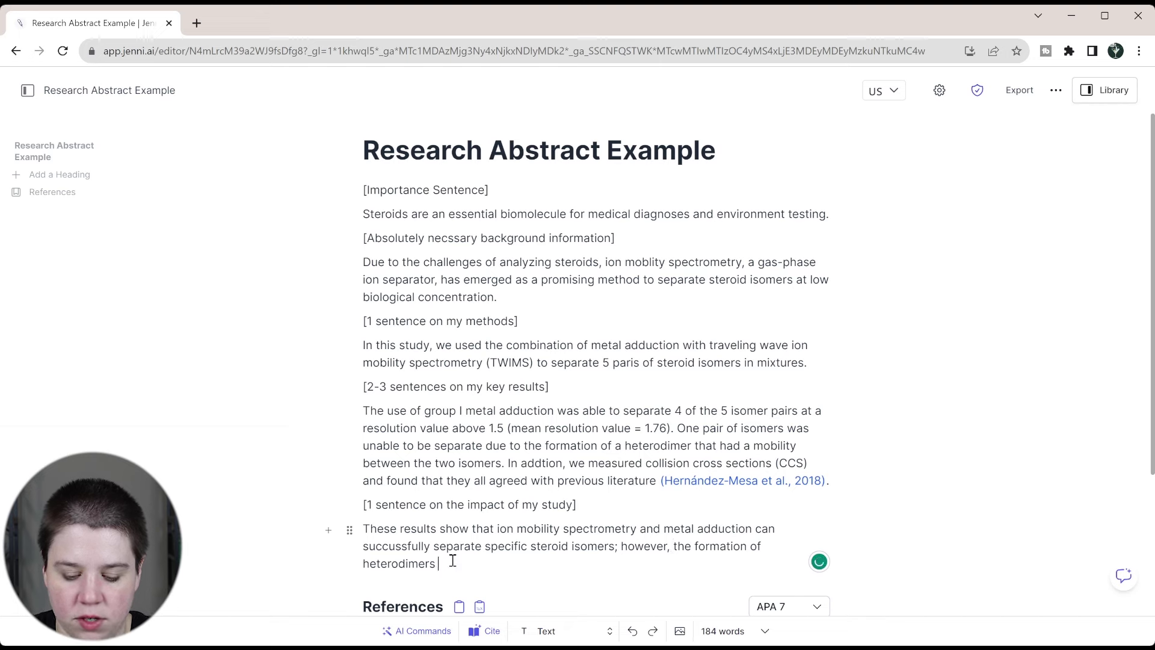
pyautogui.write('could present')
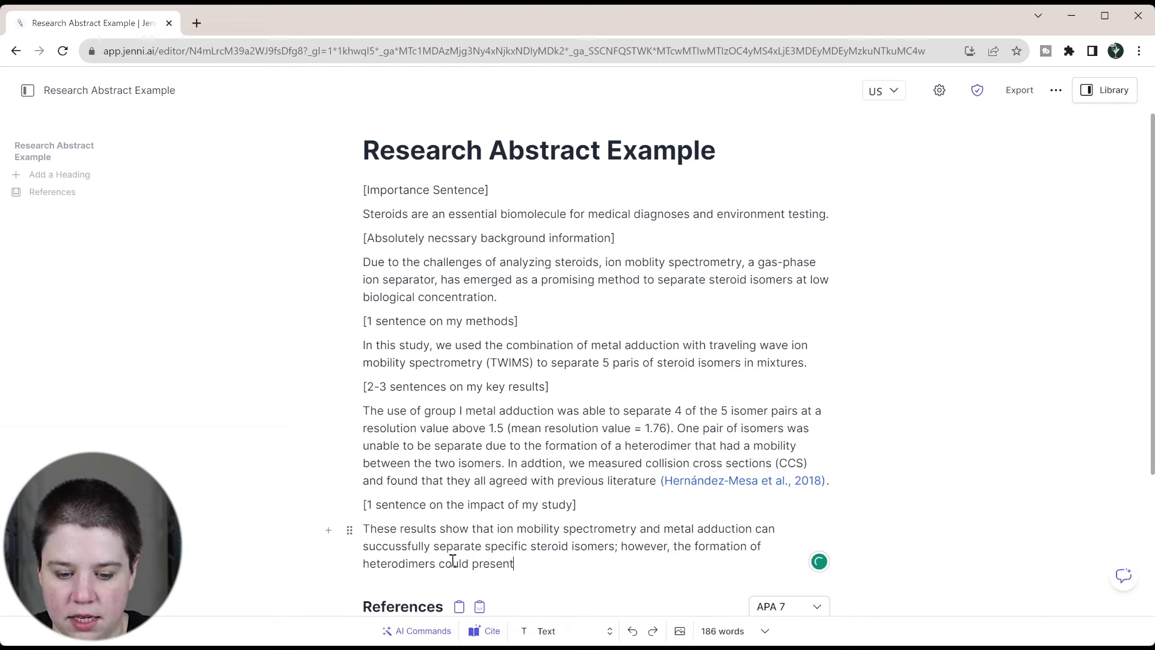
pyautogui.write(' a significant ')
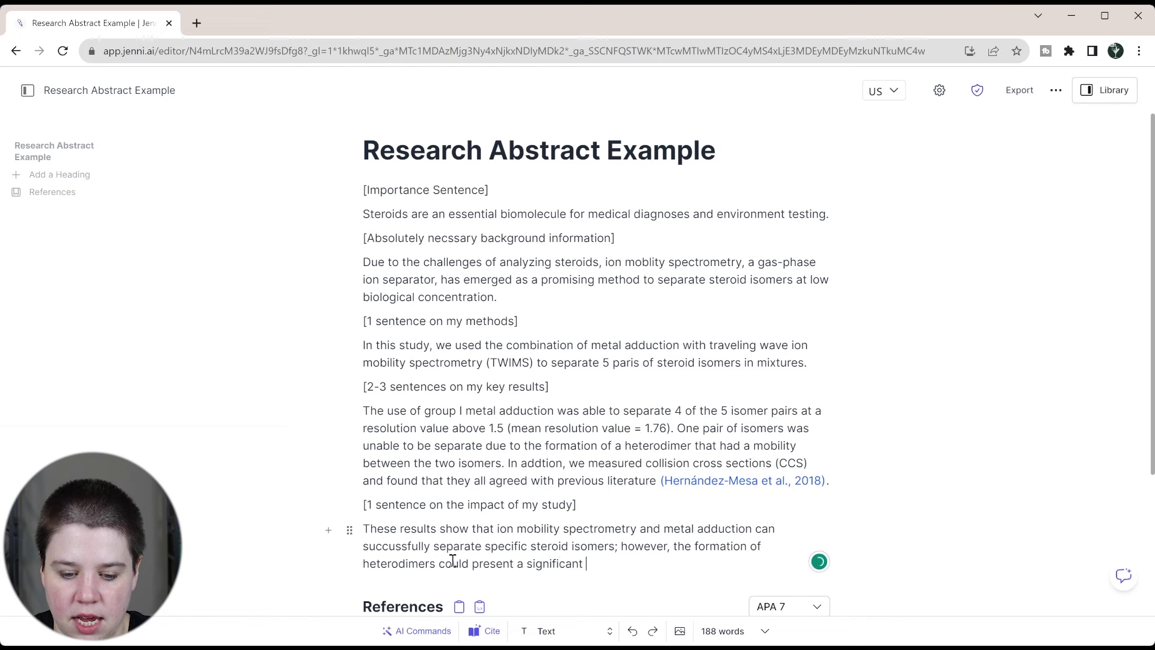
pyautogui.write('issue t')
pyautogui.press('BackSpace')
pyautogui.write('in')
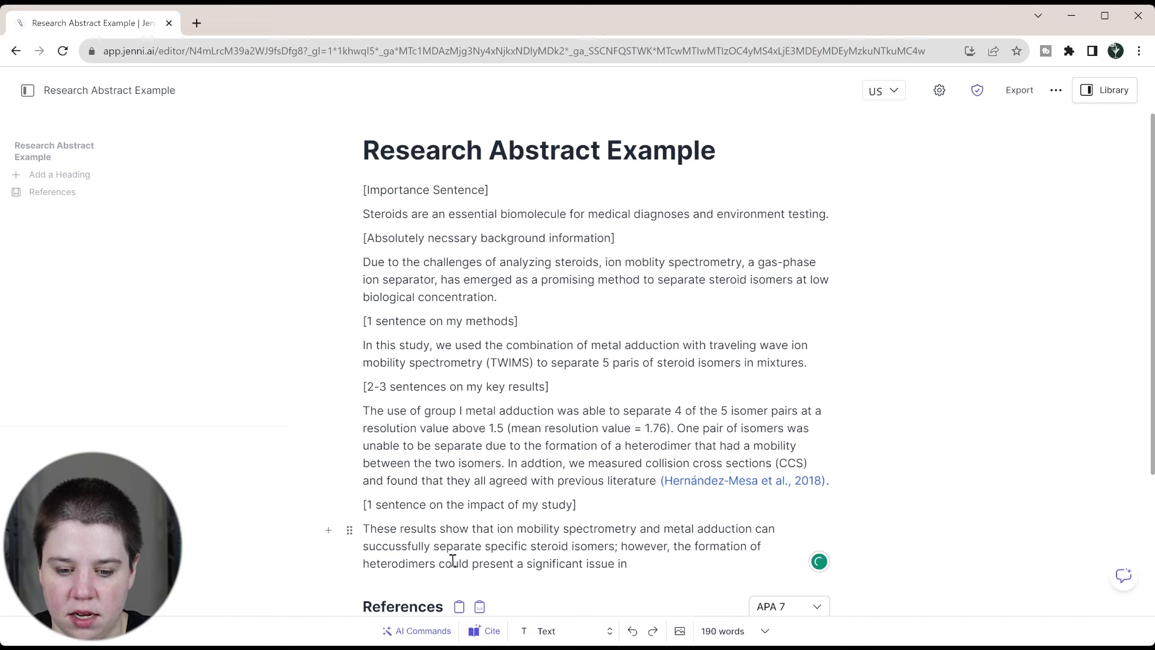
pyautogui.write(' this met')
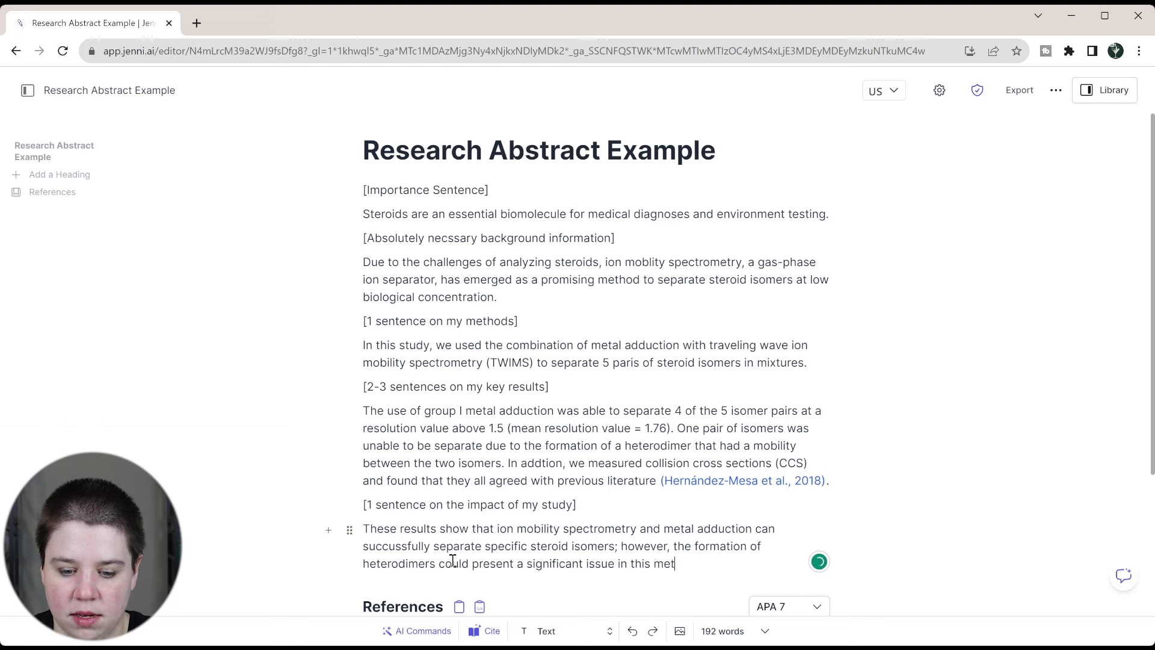
pyautogui.write('hod being usin')
pyautogui.press('BackSpace')
pyautogui.press('BackSpace')
pyautogui.write('ed')
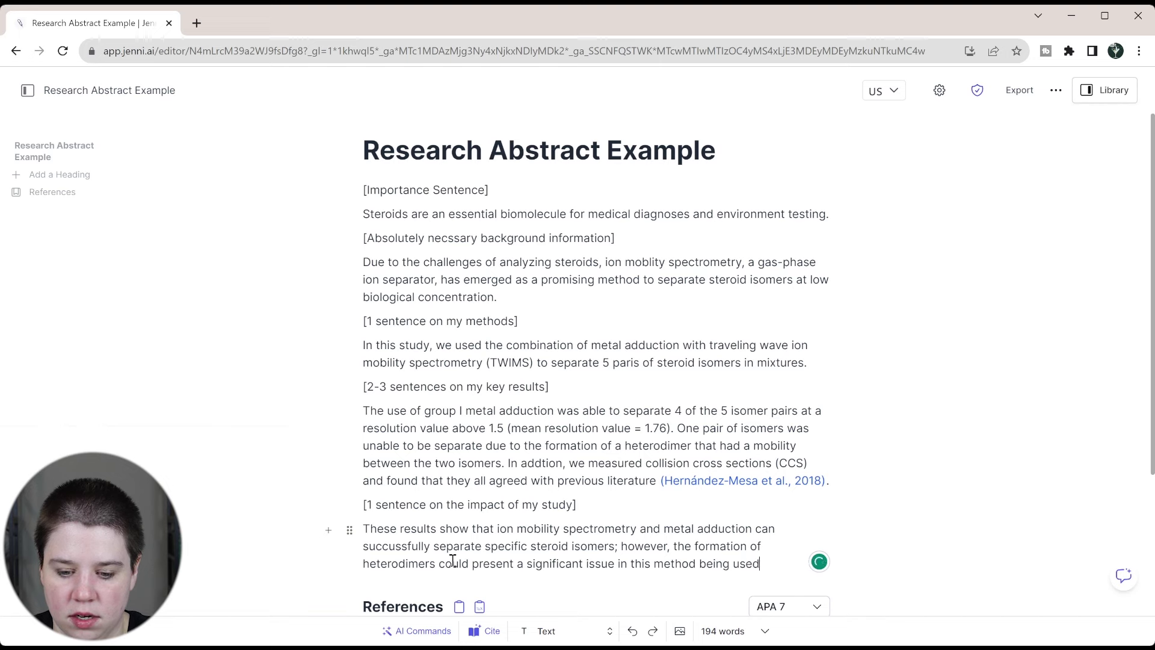
pyautogui.write(' for routi')
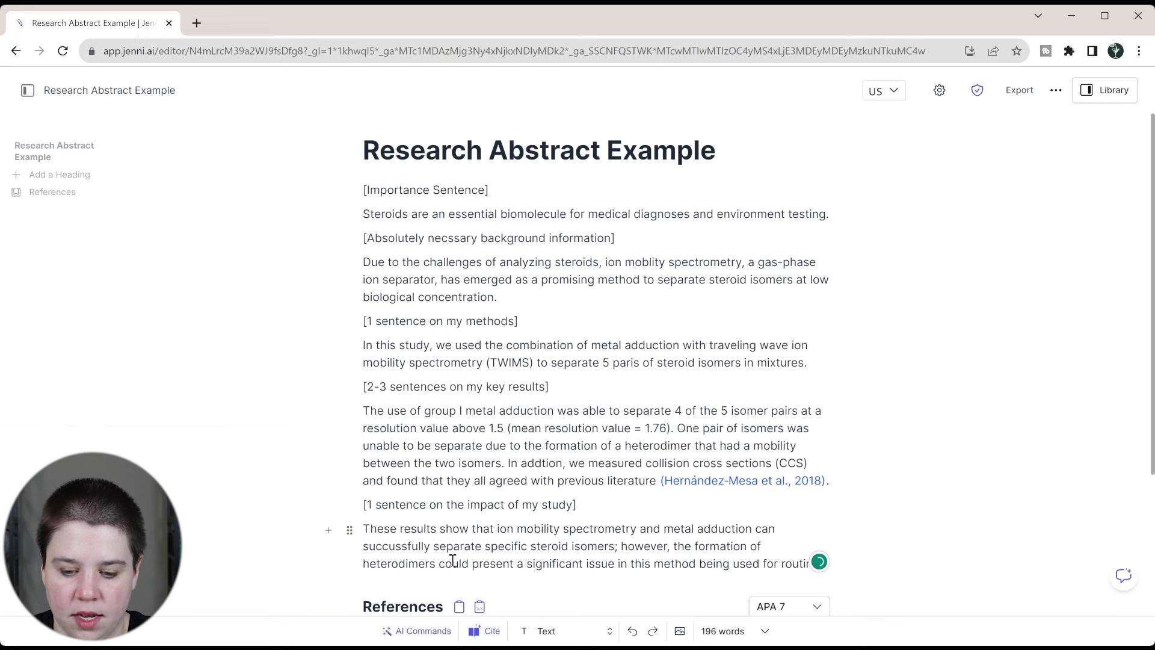
pyautogui.write('ne')
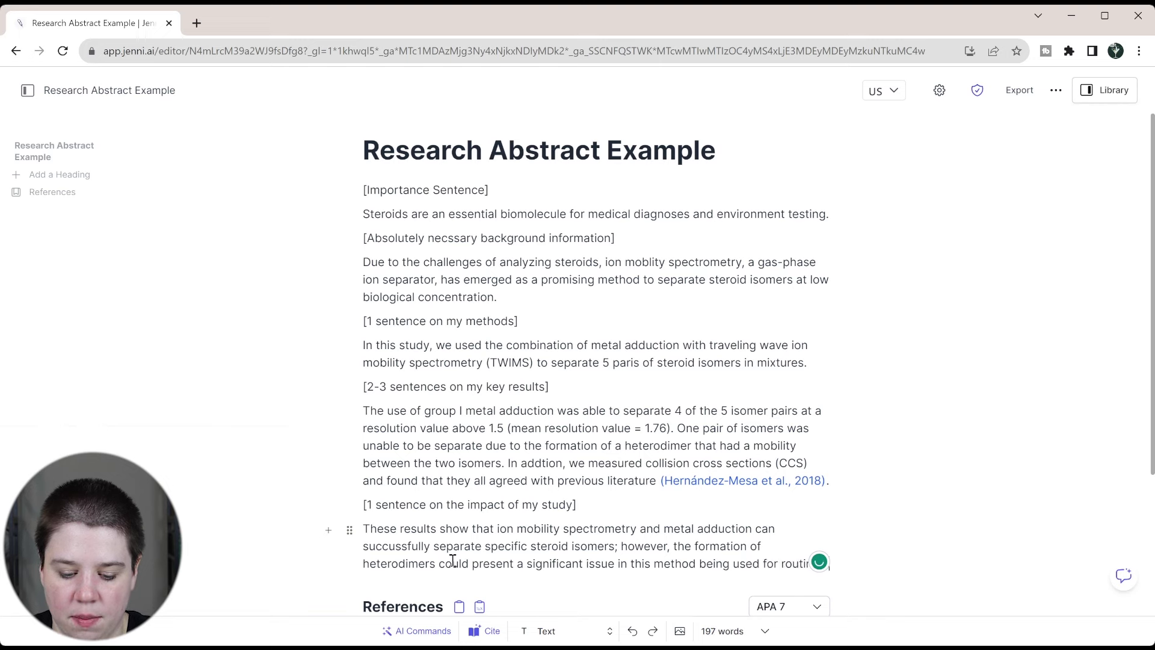
pyautogui.write(' clinical applications')
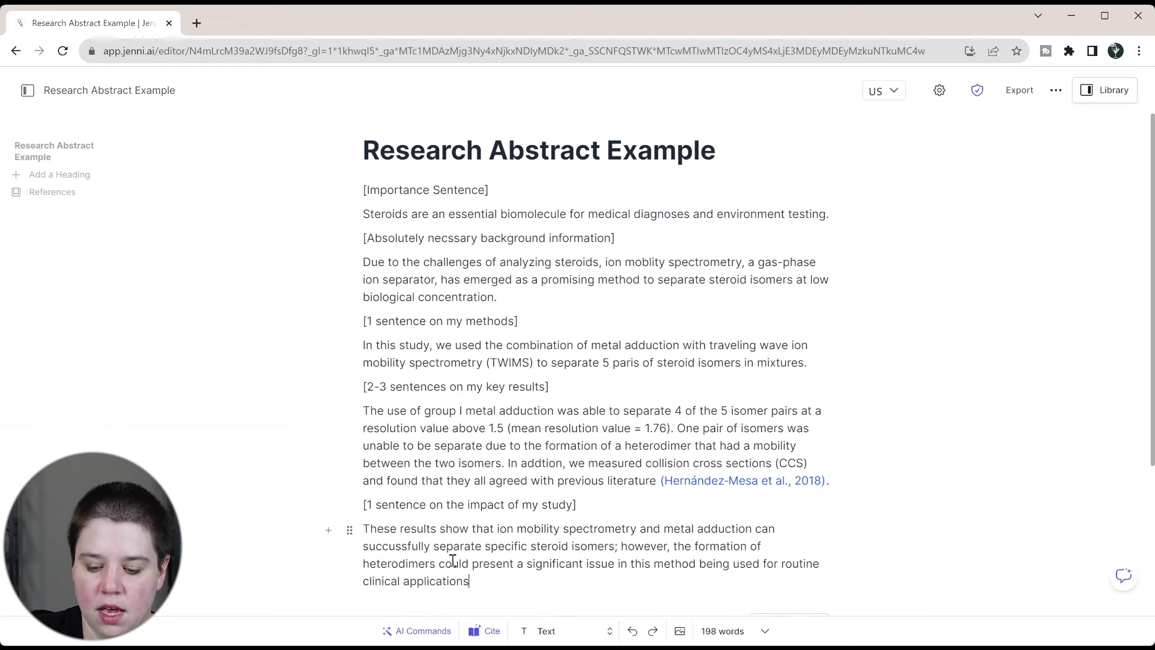
pyautogui.write('.')
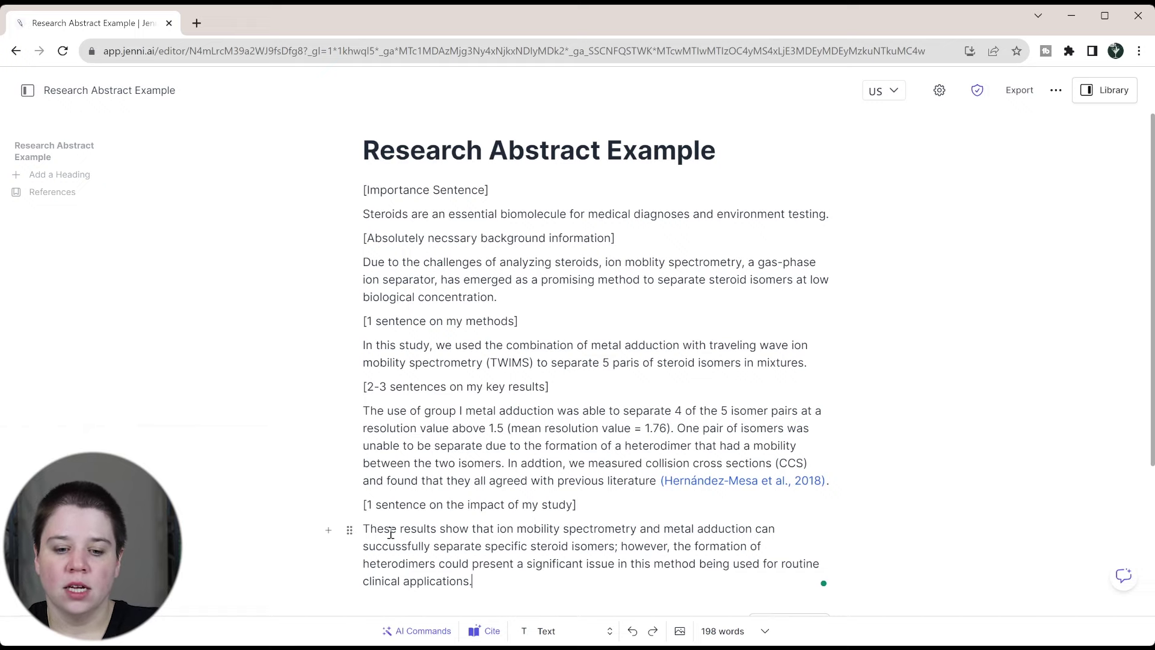
# - Scroll down to review the abstract with the new impact sentence
pyautogui.scroll(-1, 390, 532)
# - Delete the impact, key-results and methods placeholder lines and their empty lines
pyautogui.moveTo(588, 436); pyautogui.dragTo(354, 436)
pyautogui.press('BackSpace')
pyautogui.click(349, 319)
pyautogui.press('BackSpace')
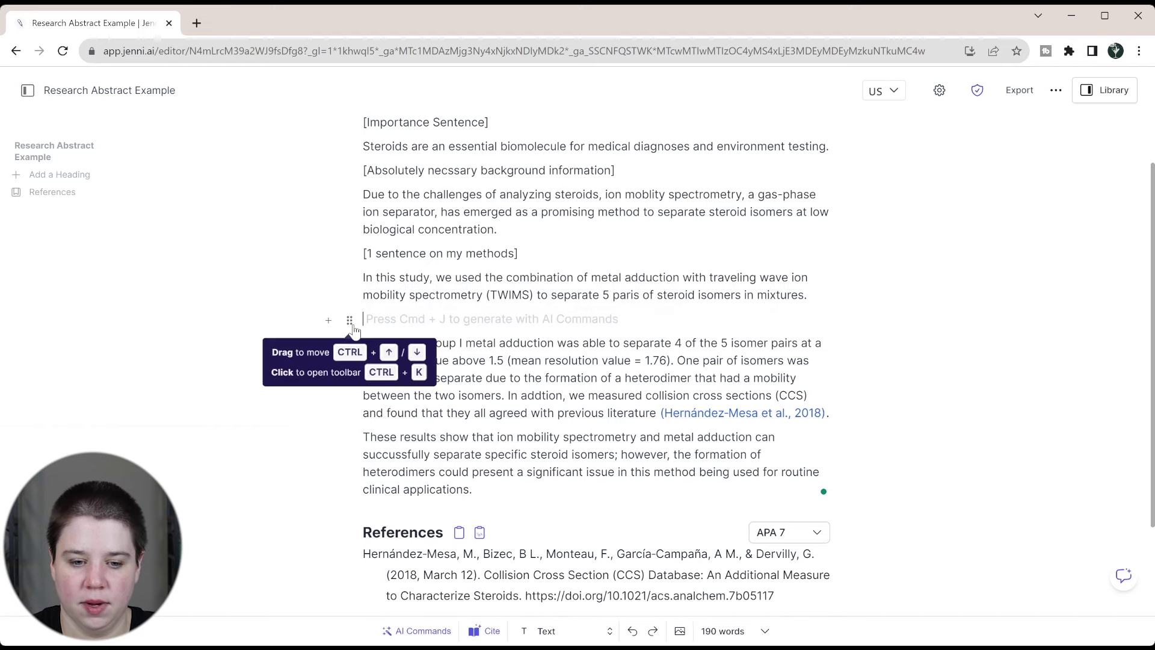
pyautogui.press('BackSpace')
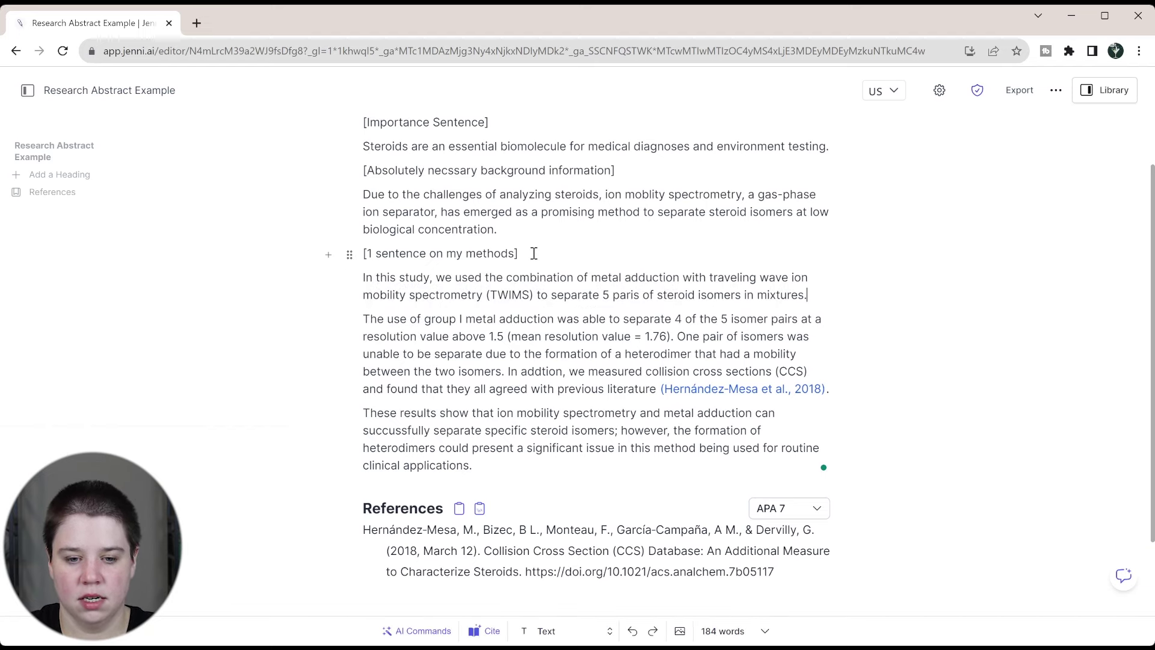
pyautogui.moveTo(519, 254); pyautogui.dragTo(349, 264)
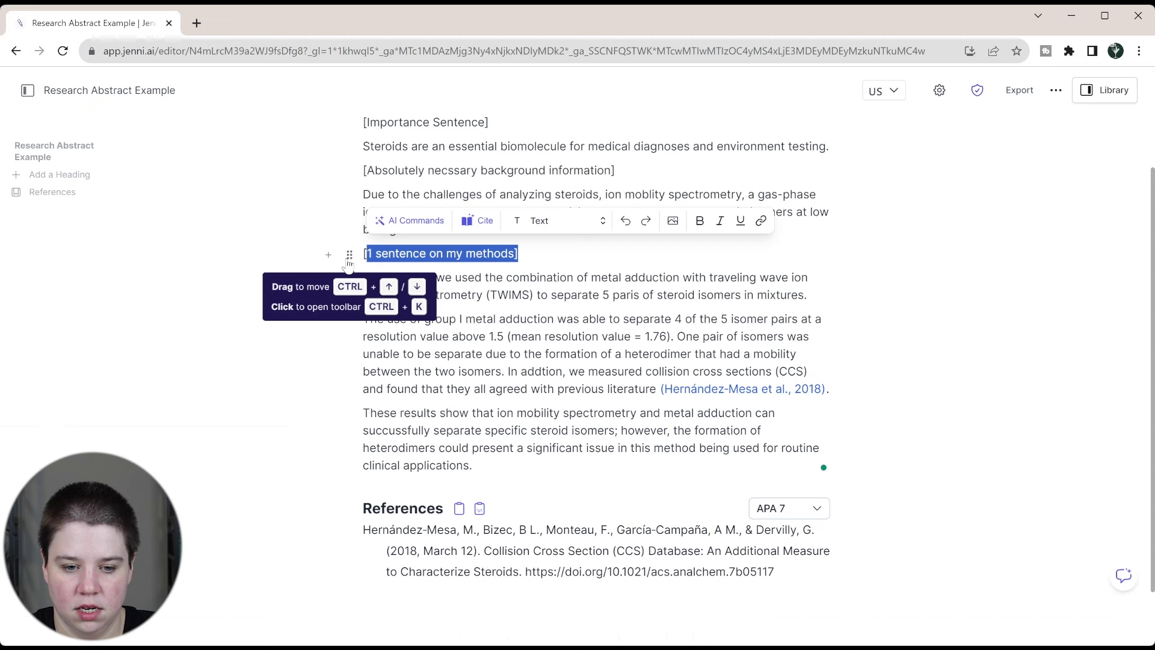
pyautogui.press('BackSpace')
pyautogui.press('BackSpace')
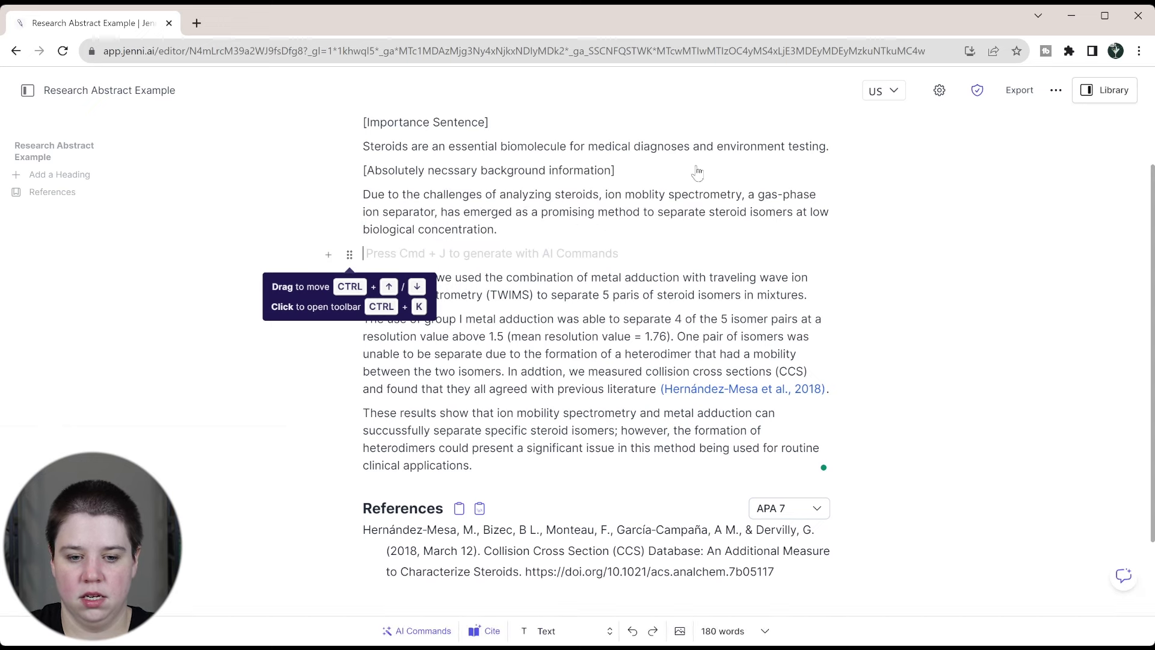
pyautogui.press('BackSpace')
# - Delete the background-information and Importance Sentence placeholder lines with their empty lines
pyautogui.moveTo(667, 177); pyautogui.dragTo(356, 174)
pyautogui.press('BackSpace')
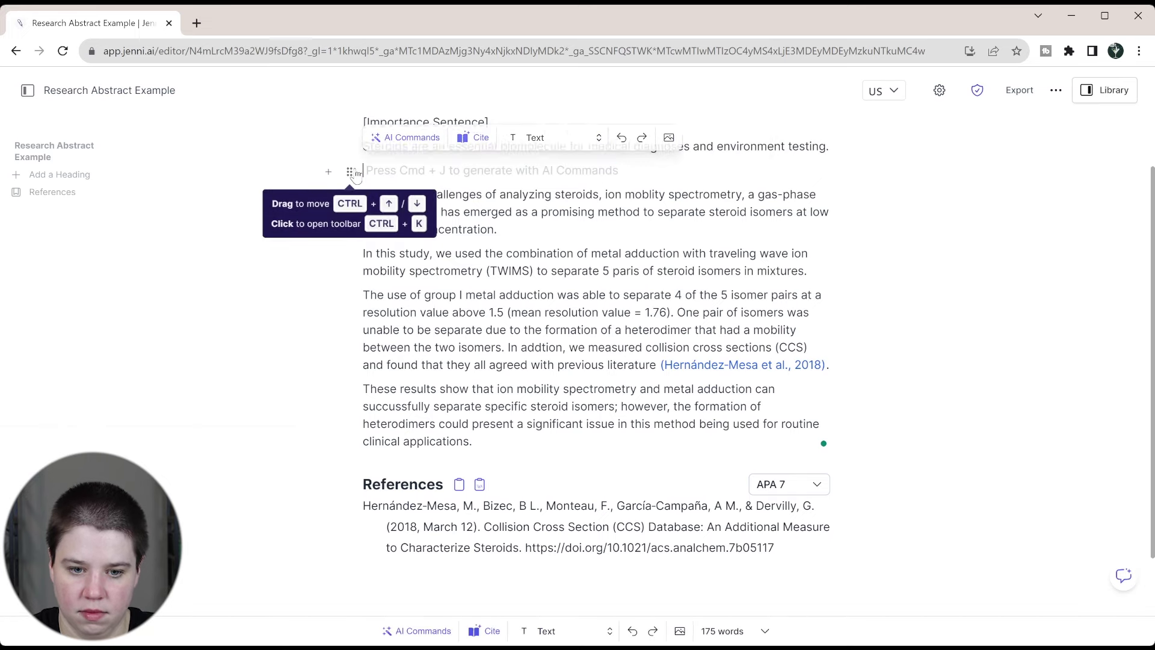
pyautogui.press('BackSpace')
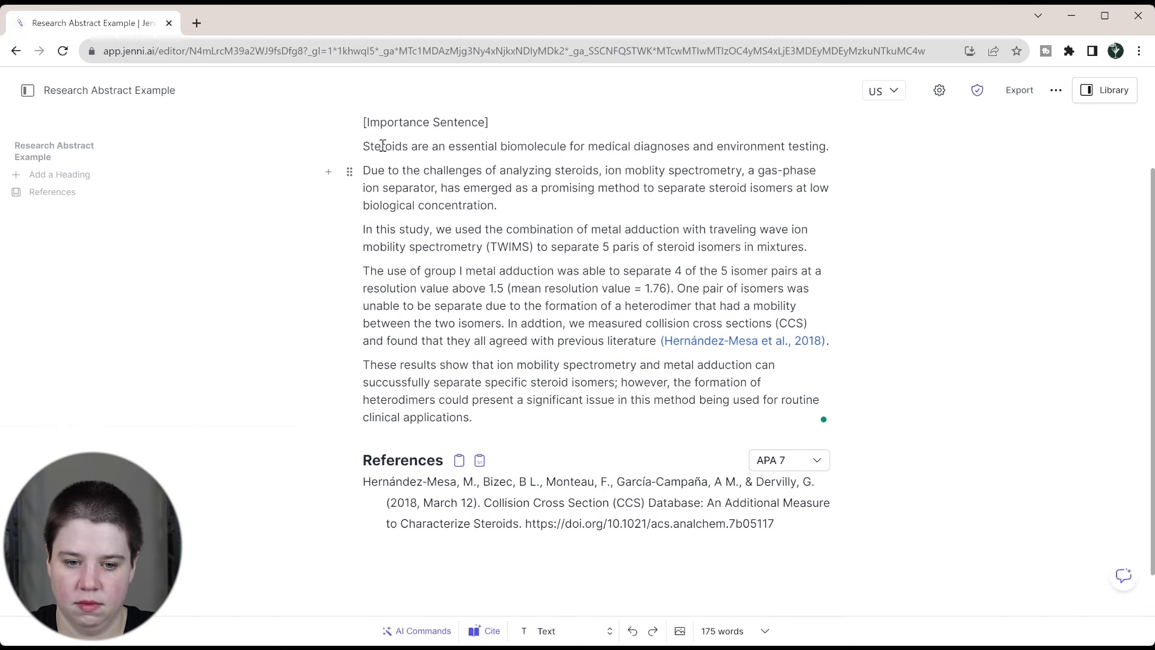
pyautogui.moveTo(523, 121); pyautogui.dragTo(354, 131)
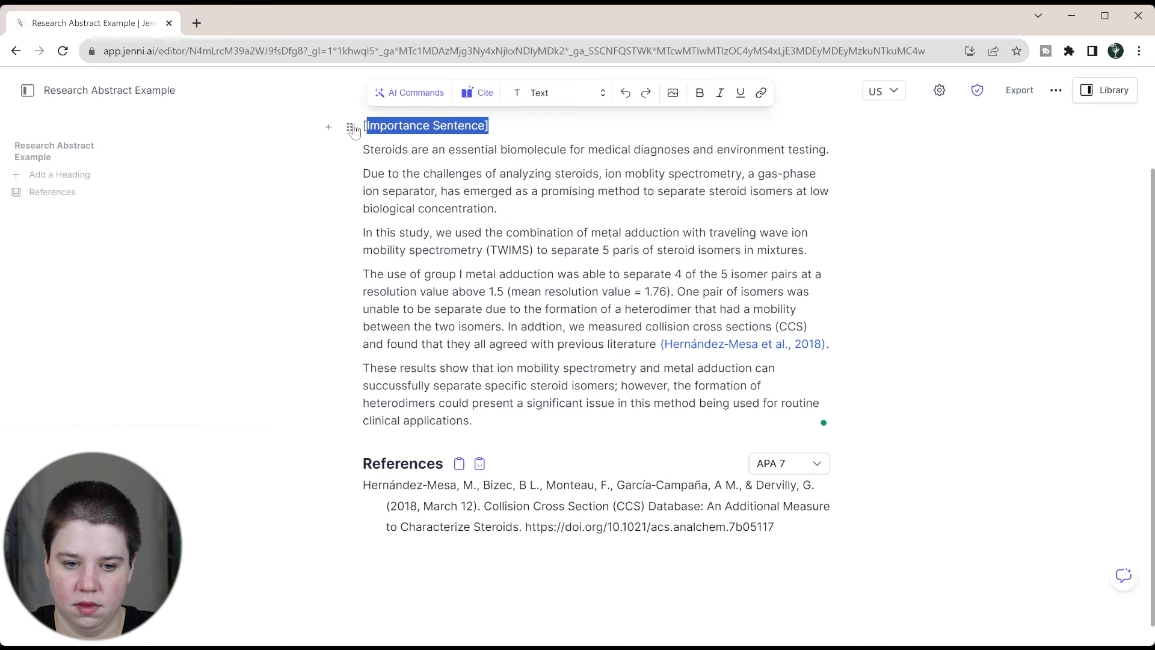
pyautogui.press('BackSpace')
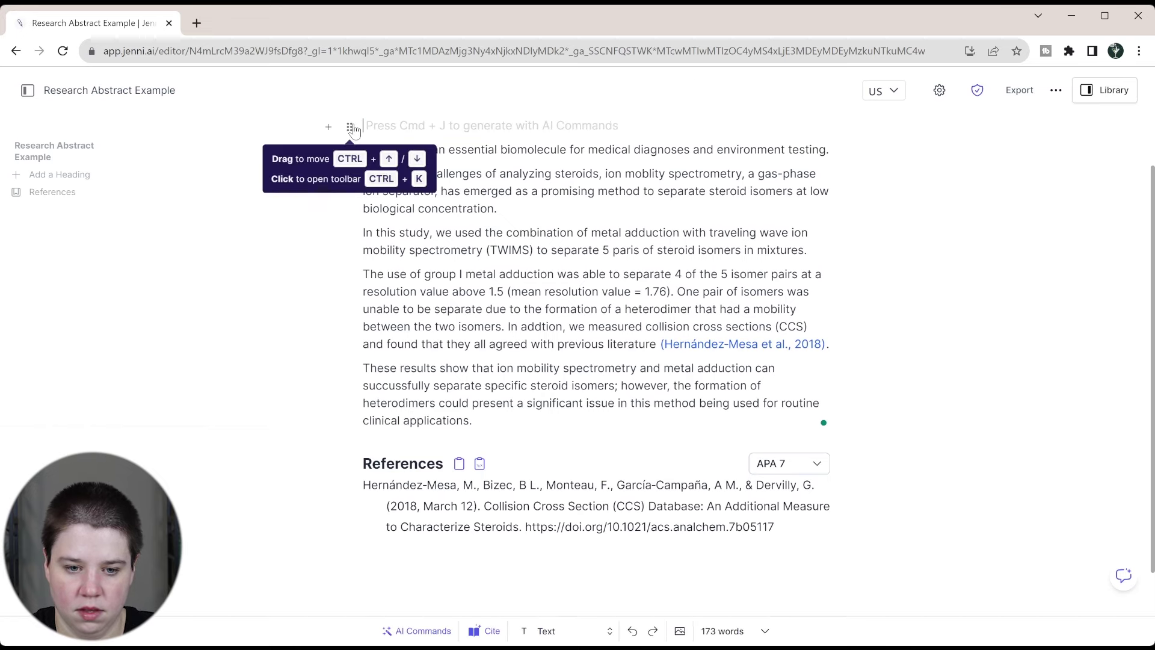
pyautogui.press('BackSpace')
pyautogui.scroll(1, 683, 253)
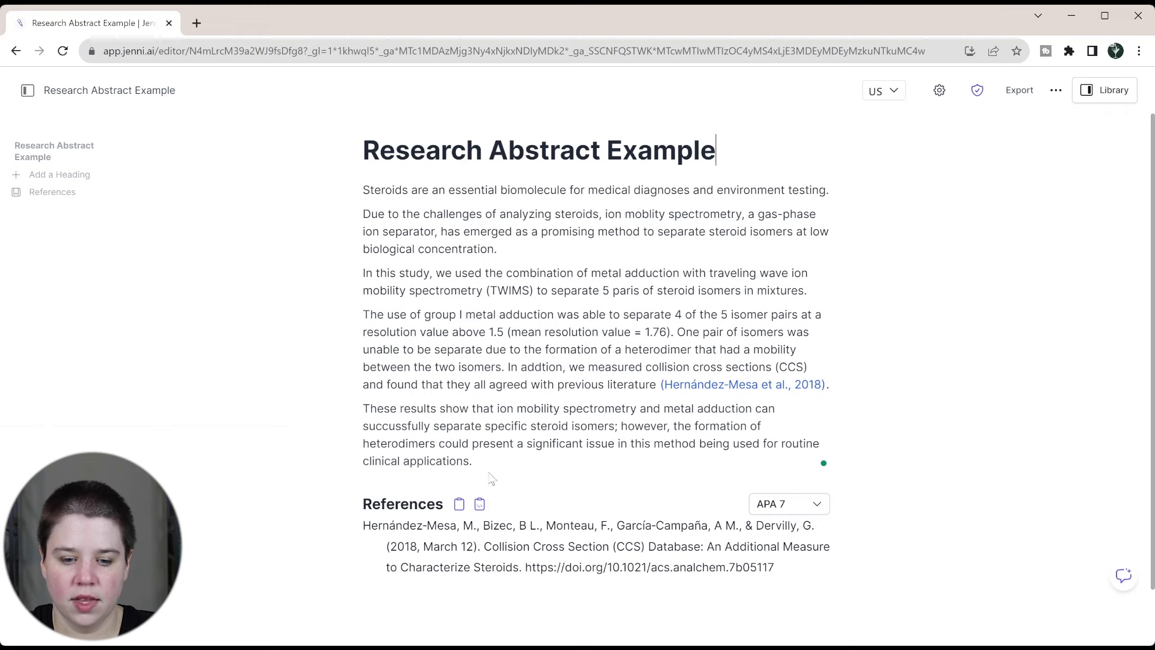
# - Merge the paragraphs bottom-up, joining 'These results' and 'In this study' onto the preceding text
pyautogui.moveTo(492, 461); pyautogui.dragTo(341, 190)
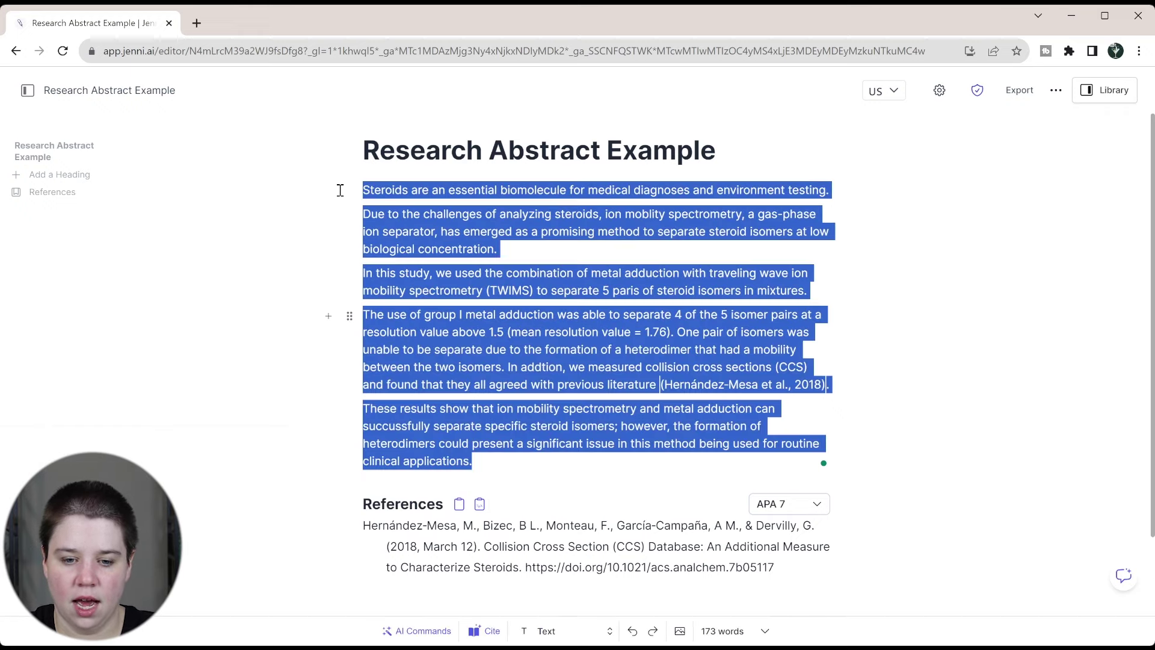
pyautogui.click(632, 475)
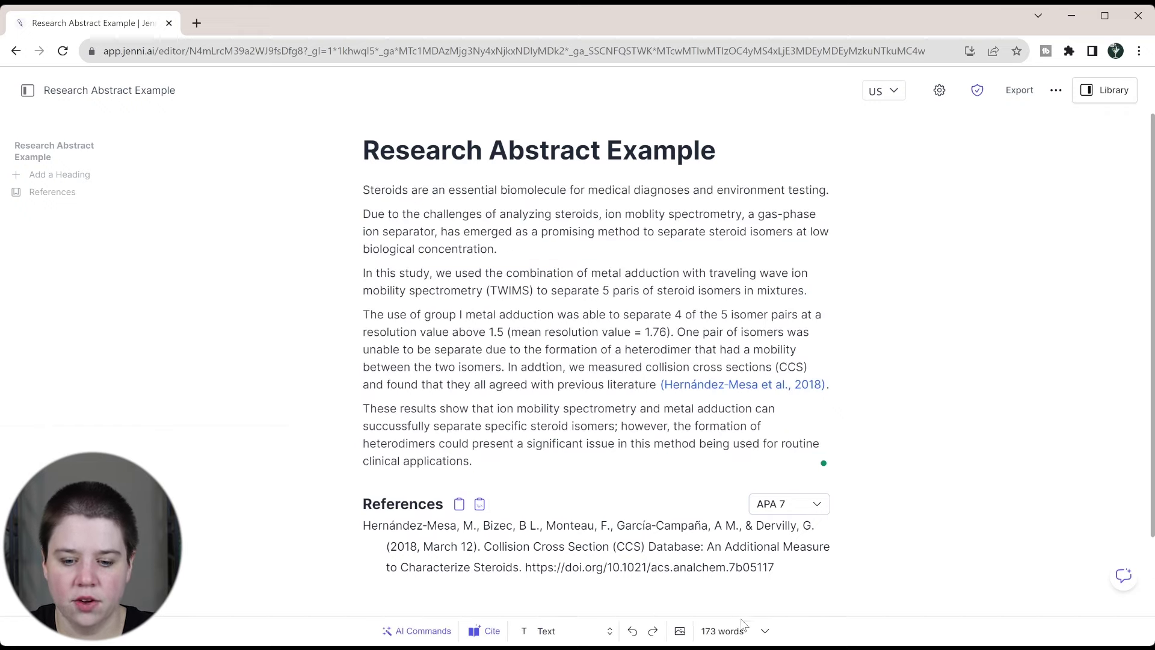
pyautogui.click(366, 413)
pyautogui.press('BackSpace')
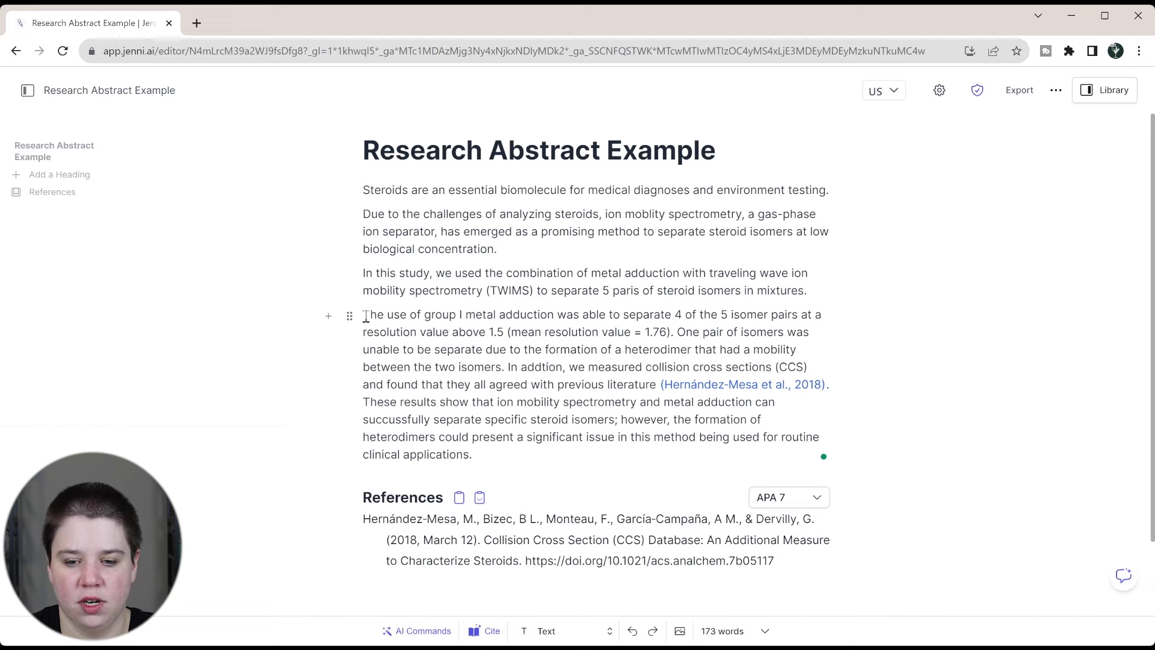
pyautogui.press('BackSpace')
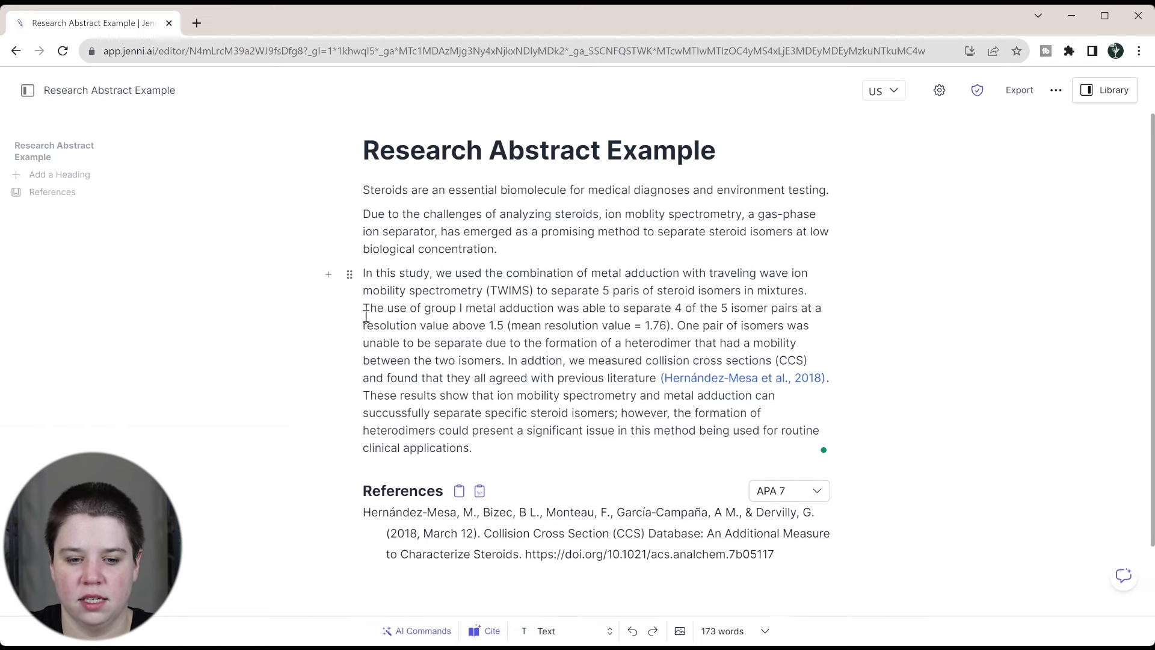
pyautogui.click(363, 275)
pyautogui.press('BackSpace')
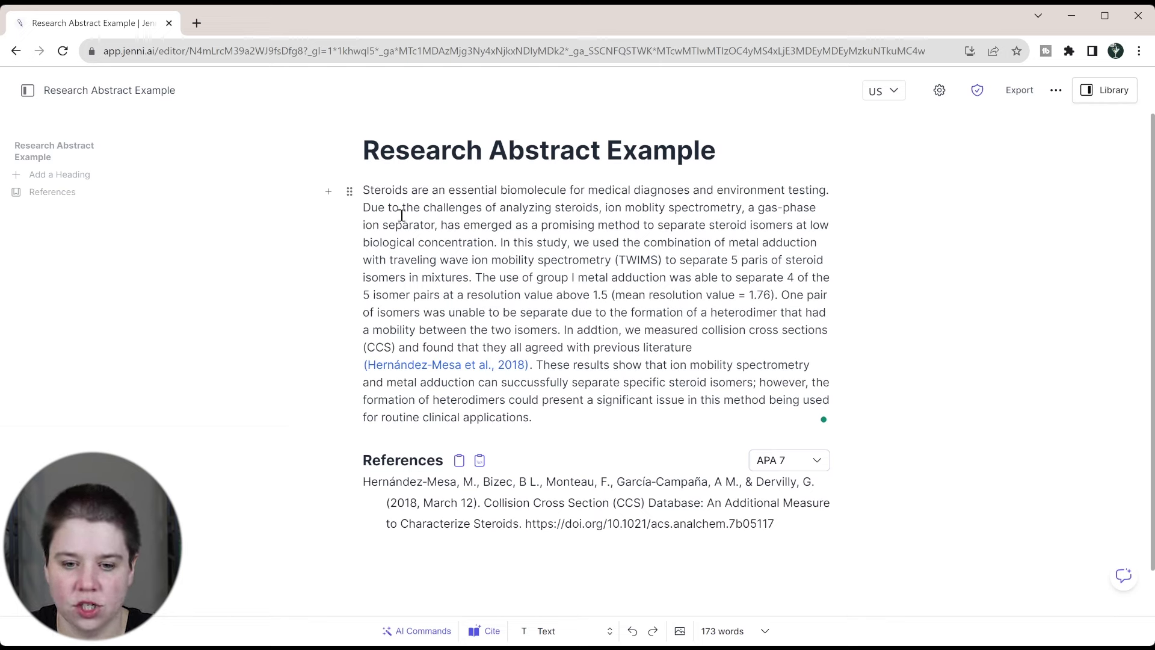
# - Preview an AI 'Make Longer' version of the 'Due to…' background sentence, then discard it
pyautogui.moveTo(363, 205); pyautogui.dragTo(500, 242)
pyautogui.click(409, 175)
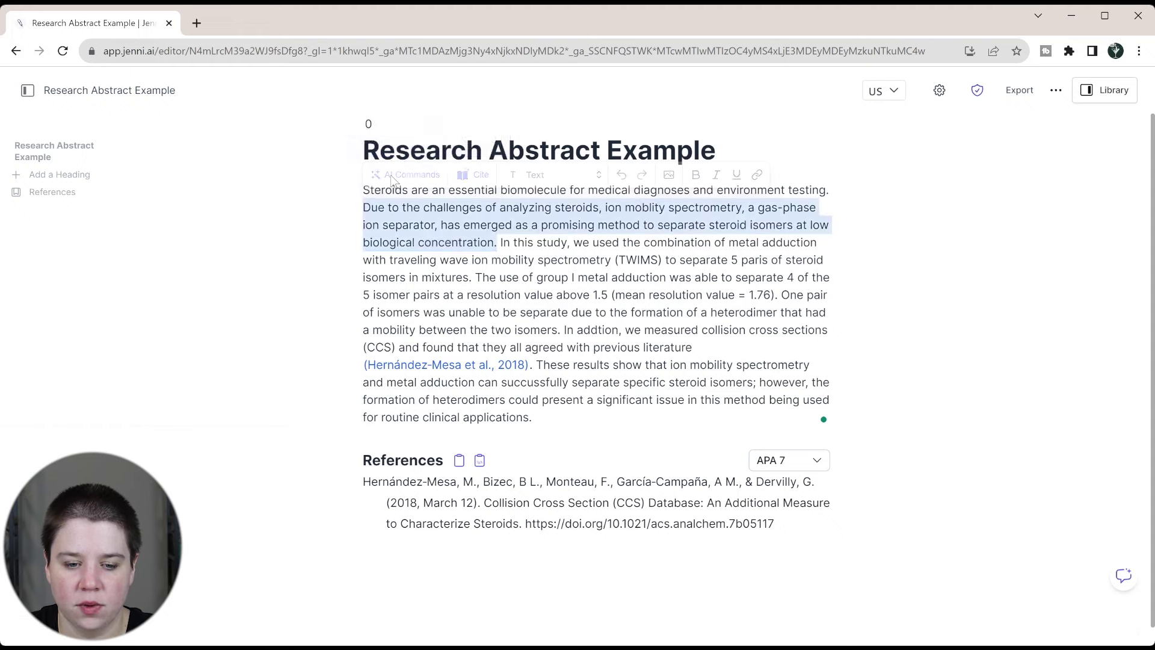
pyautogui.moveTo(425, 418)
pyautogui.scroll(-2, 425, 427)
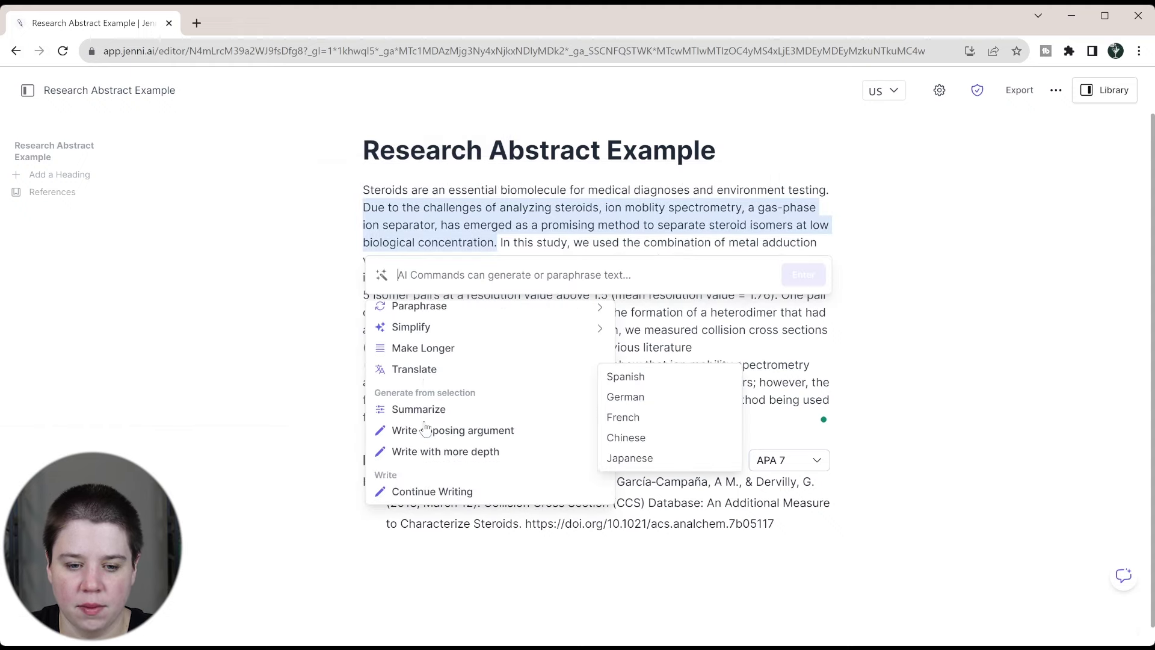
pyautogui.click(448, 348)
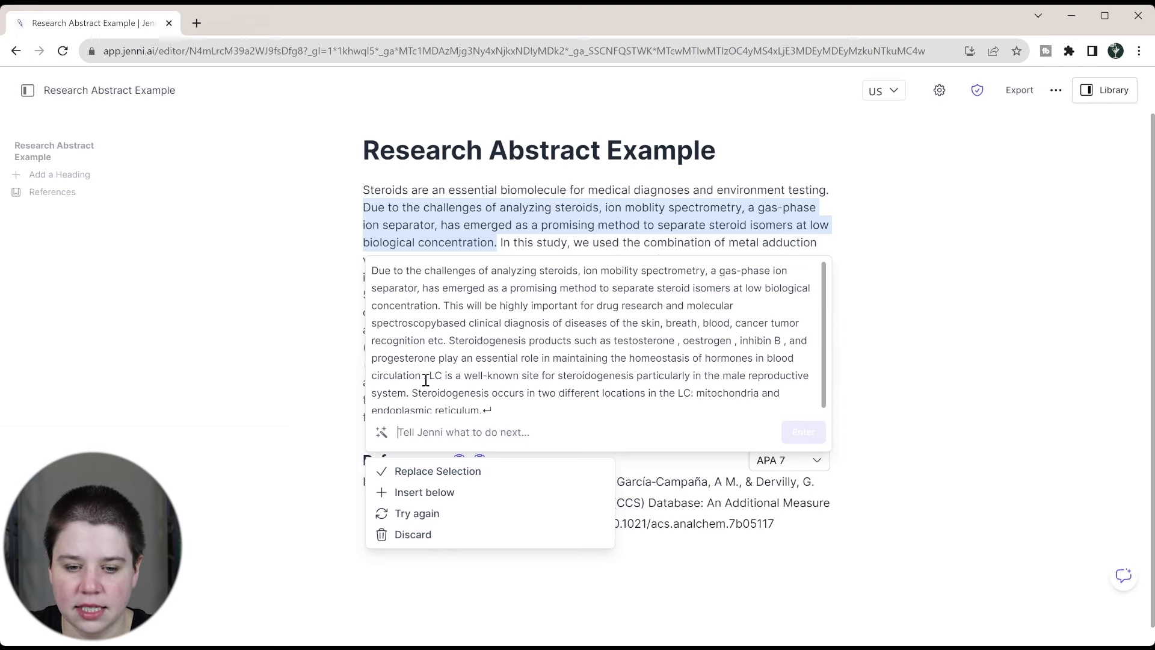
pyautogui.scroll(-1, 425, 380)
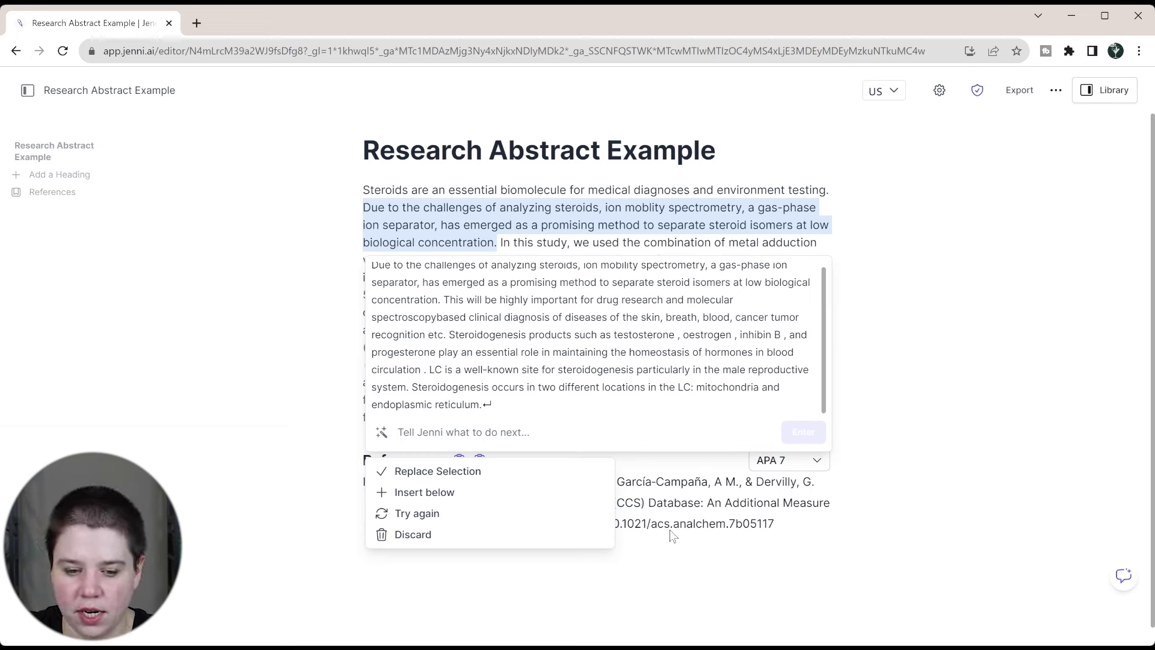
pyautogui.press('Escape')
# - Simplify the opening two sentences with AI in an academic tone and swap in the rewrite
pyautogui.click(483, 177)
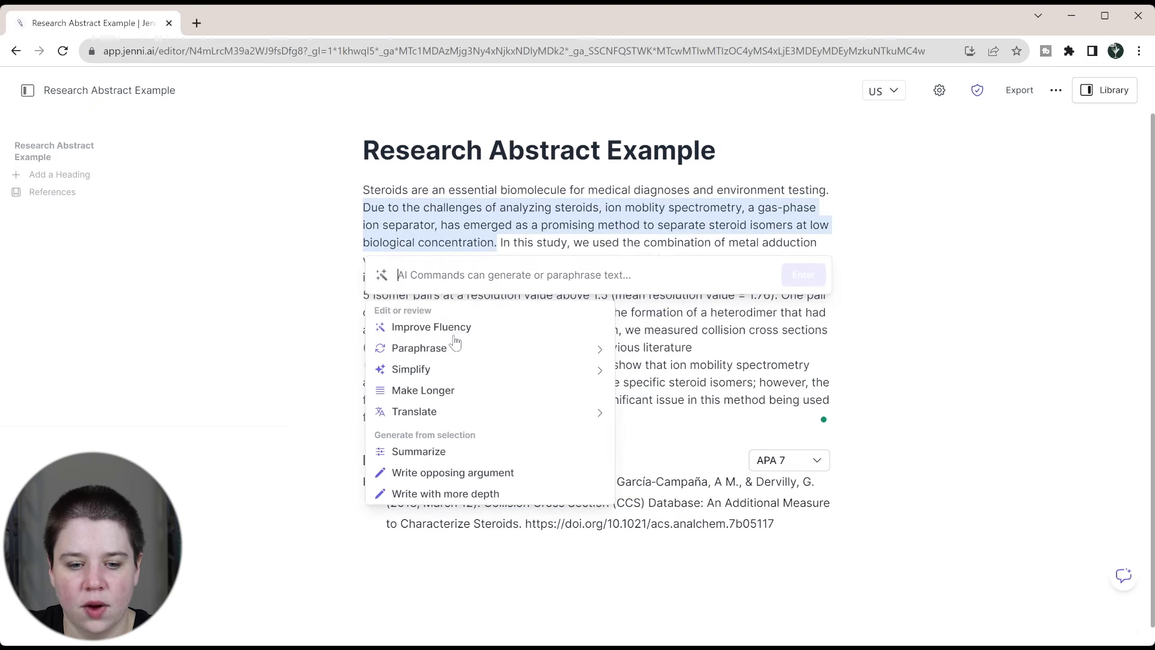
pyautogui.moveTo(448, 372)
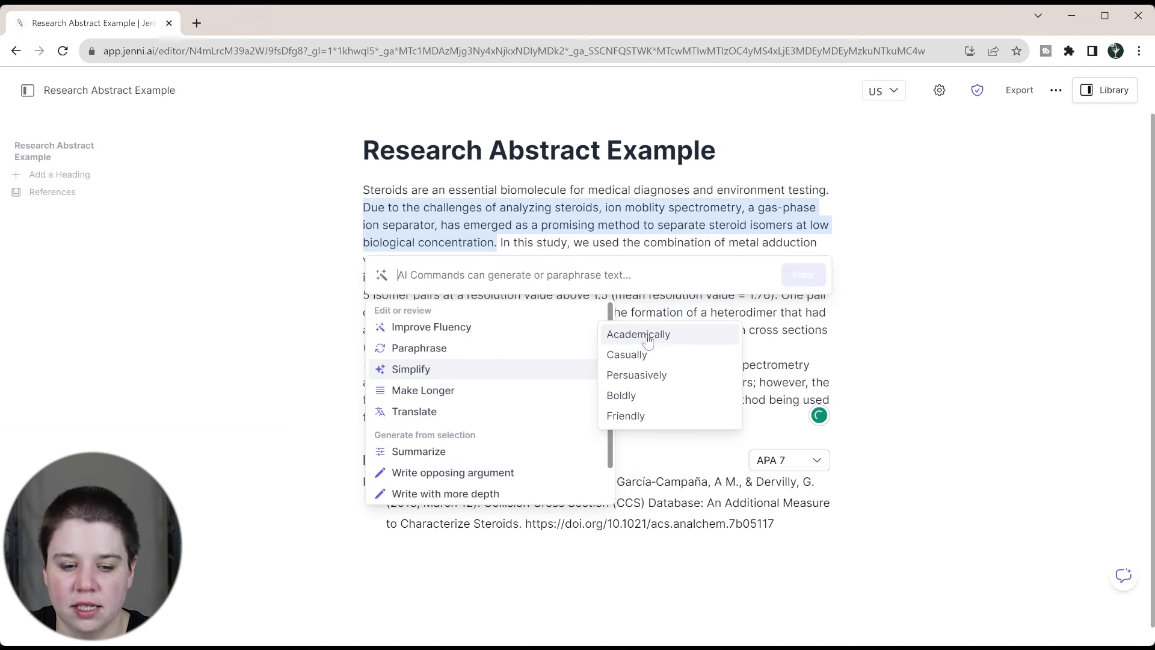
pyautogui.click(648, 341)
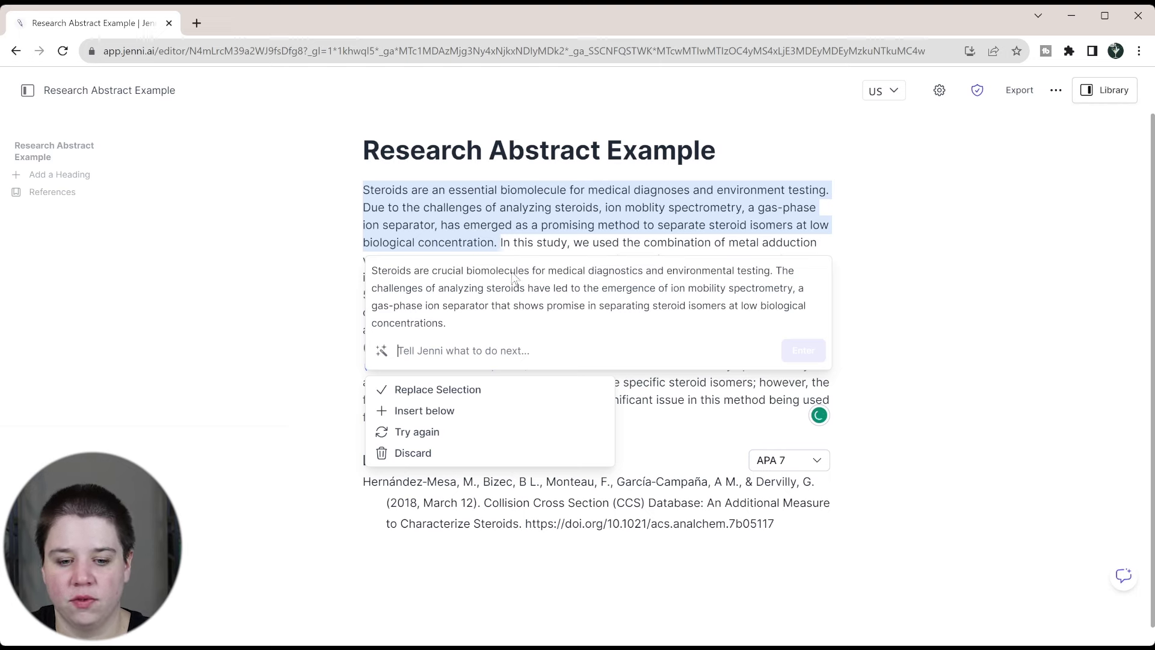
pyautogui.click(422, 390)
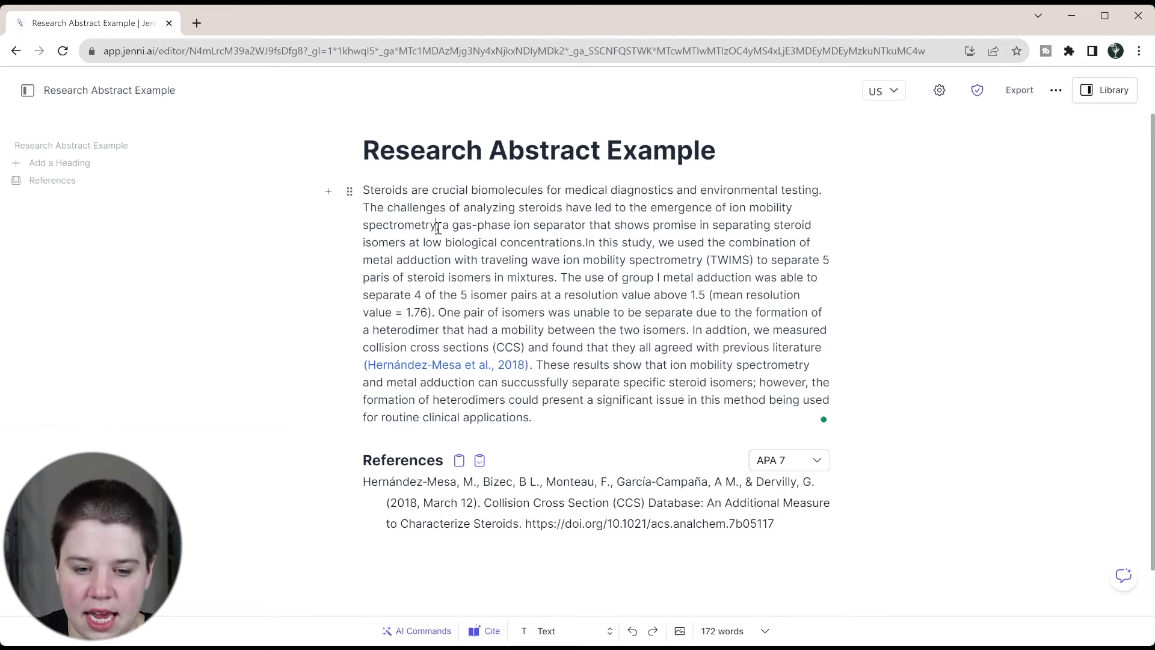
# - Insert 'in steroid analysis, which' after 'ion mobility spectrometry' in the second sentence
pyautogui.click(437, 226)
pyautogui.write('in steroid analys')
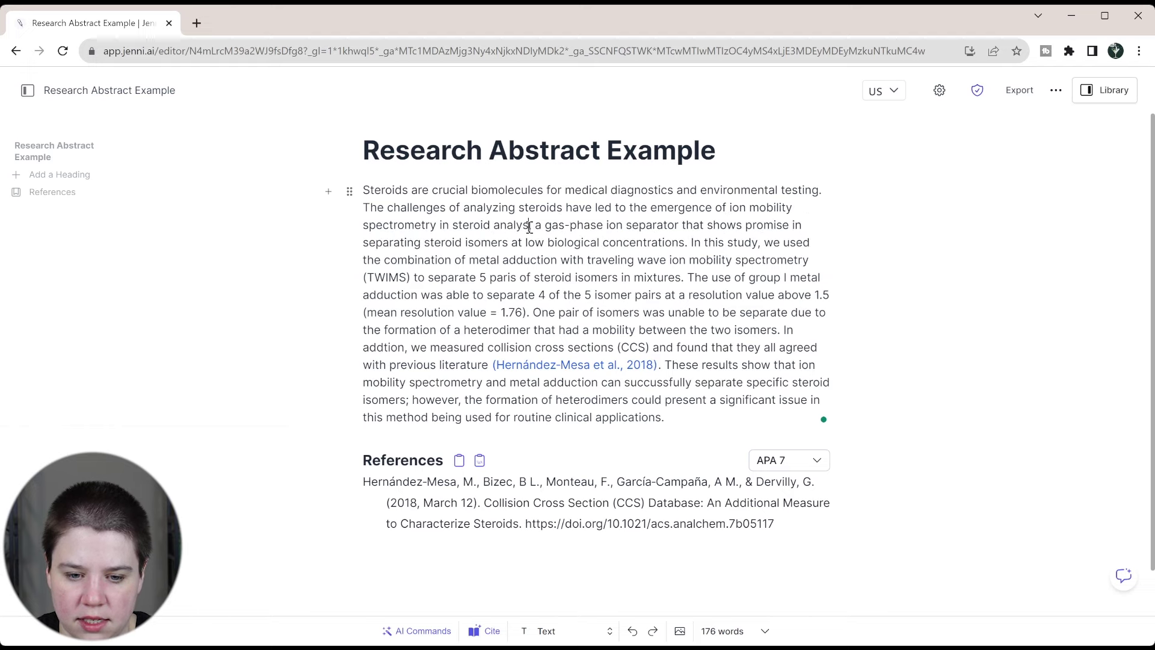
pyautogui.write('is, wh')
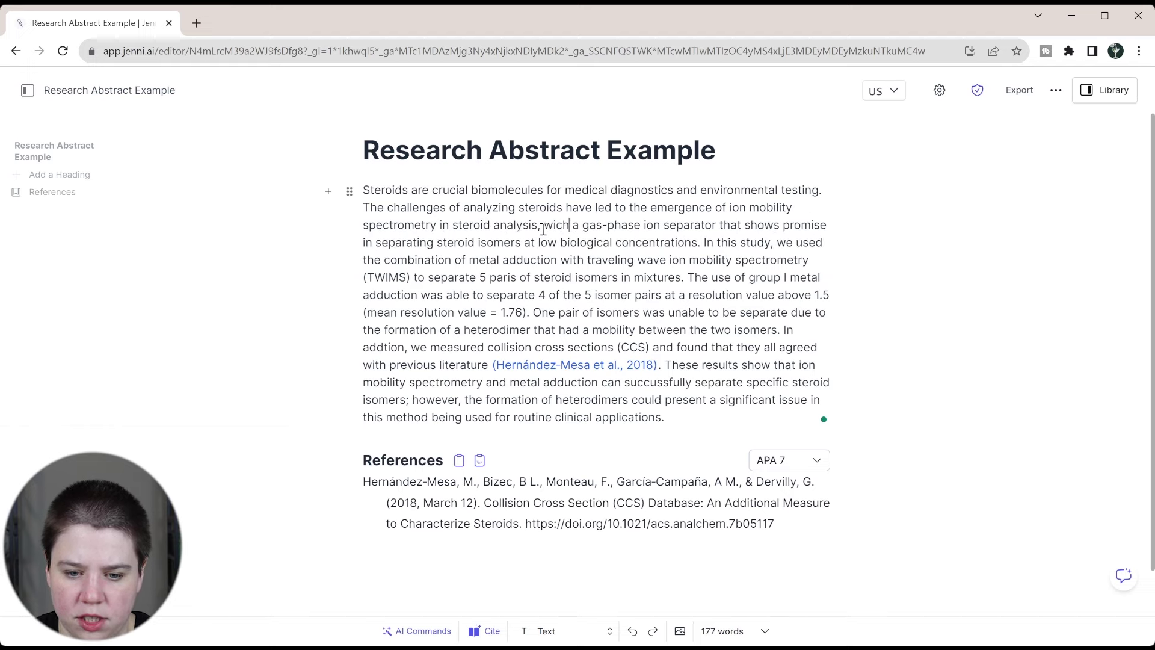
pyautogui.write('ich')
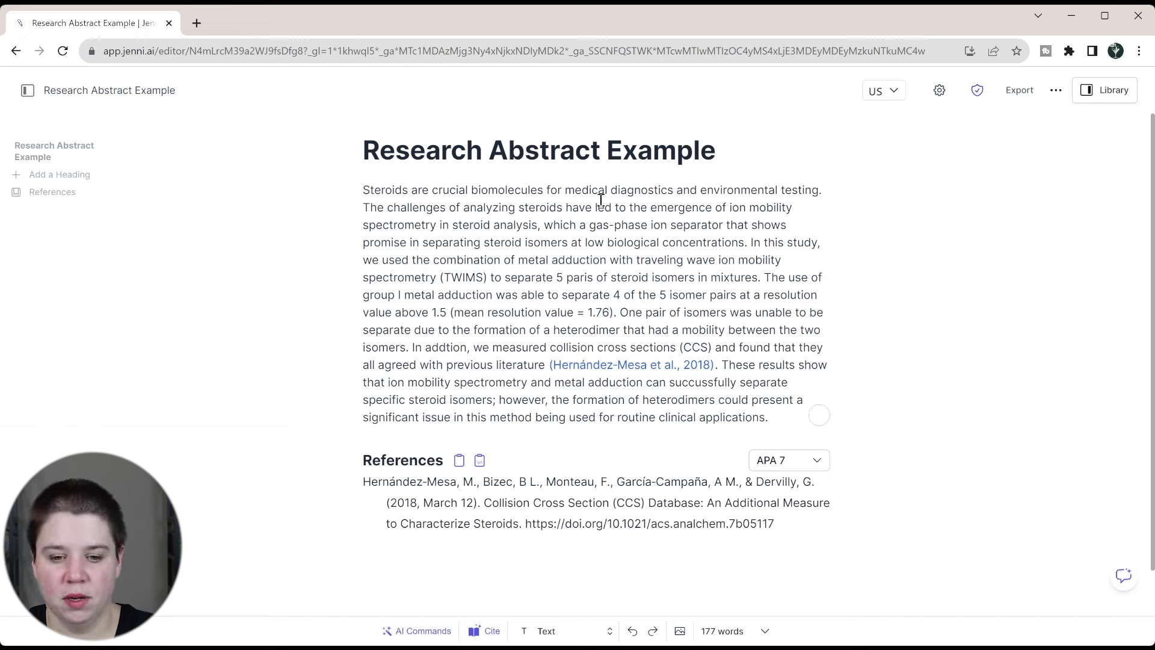
pyautogui.click(565, 231)
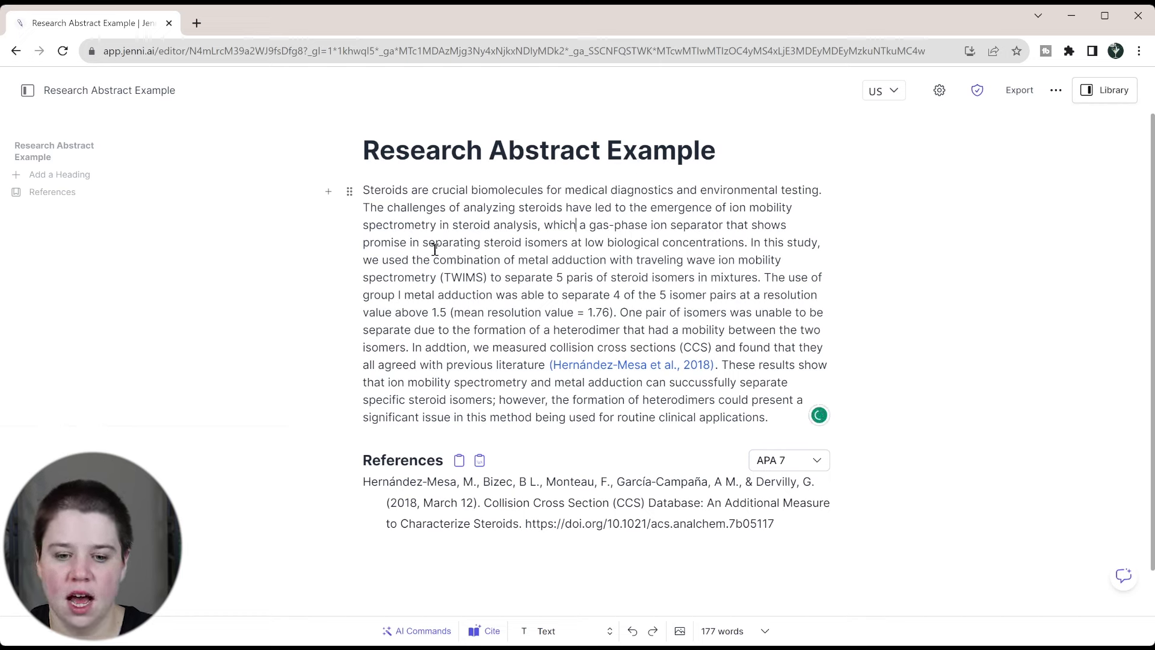